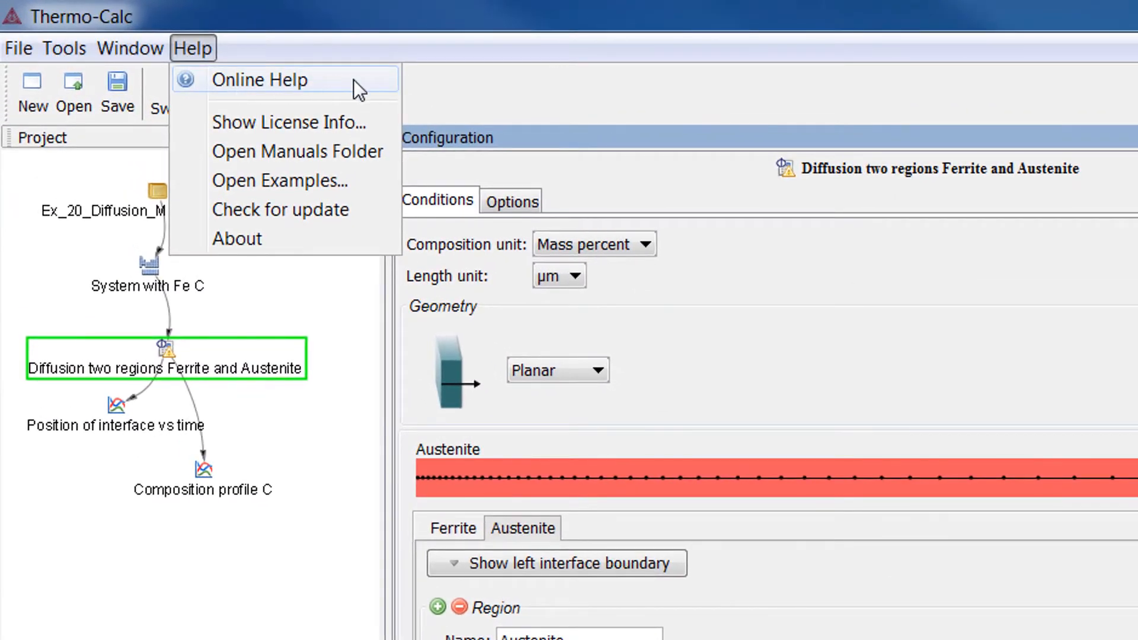
Step: Open the online help and go to the Moving Phase Boundary Simulations topic in the Diffusion Module's Graphical Mode Quick Start Guide
left_click(354, 79)
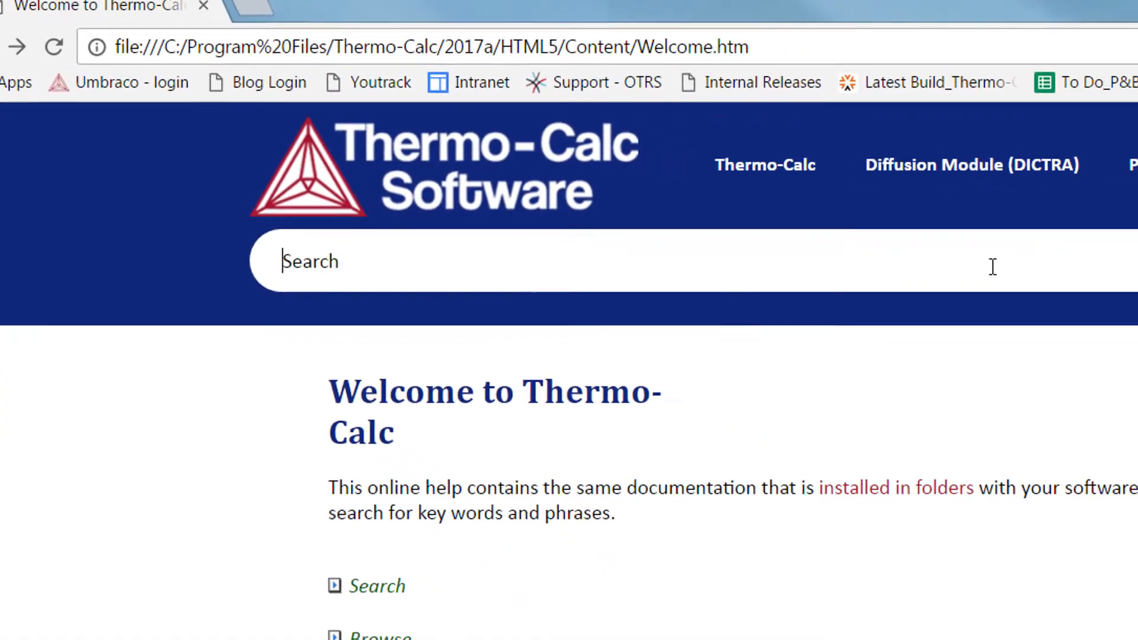
mouse_move(1004, 170)
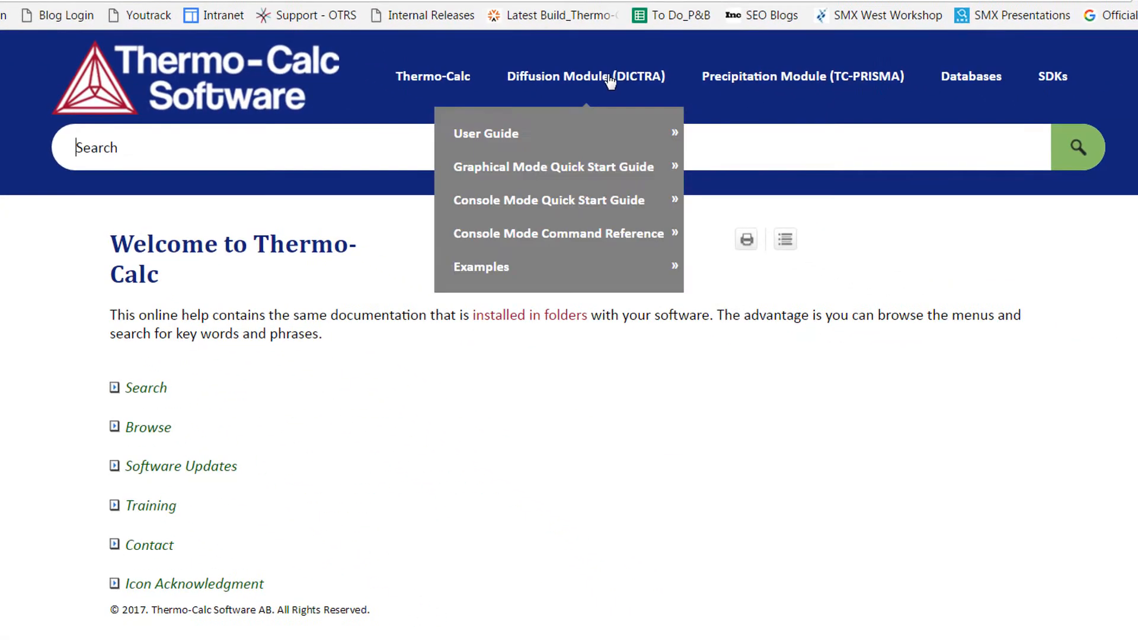
mouse_move(593, 175)
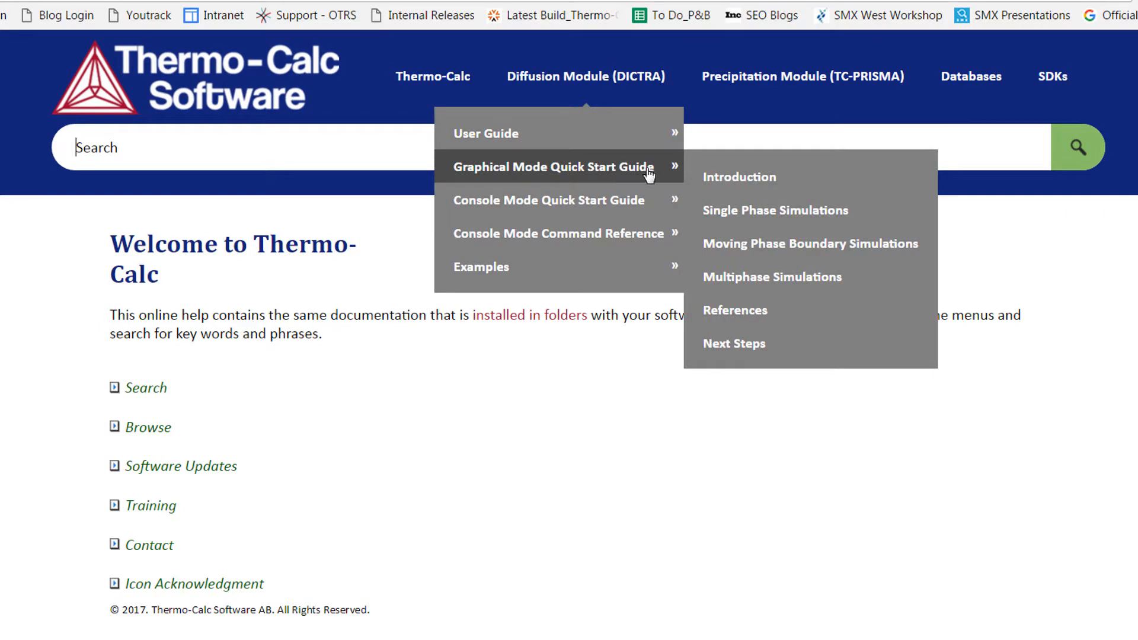
left_click(928, 252)
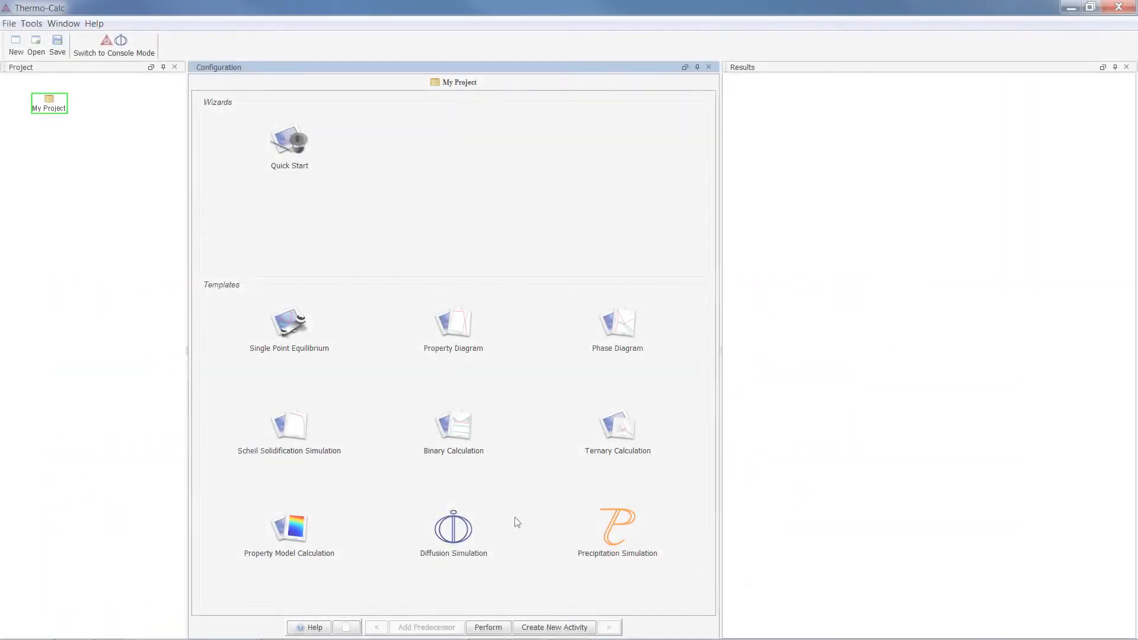
Step: Create a project from the Diffusion Simulation template and rearrange its System Definer, Diffusion Calculator and Plot Renderer nodes
left_click(461, 532)
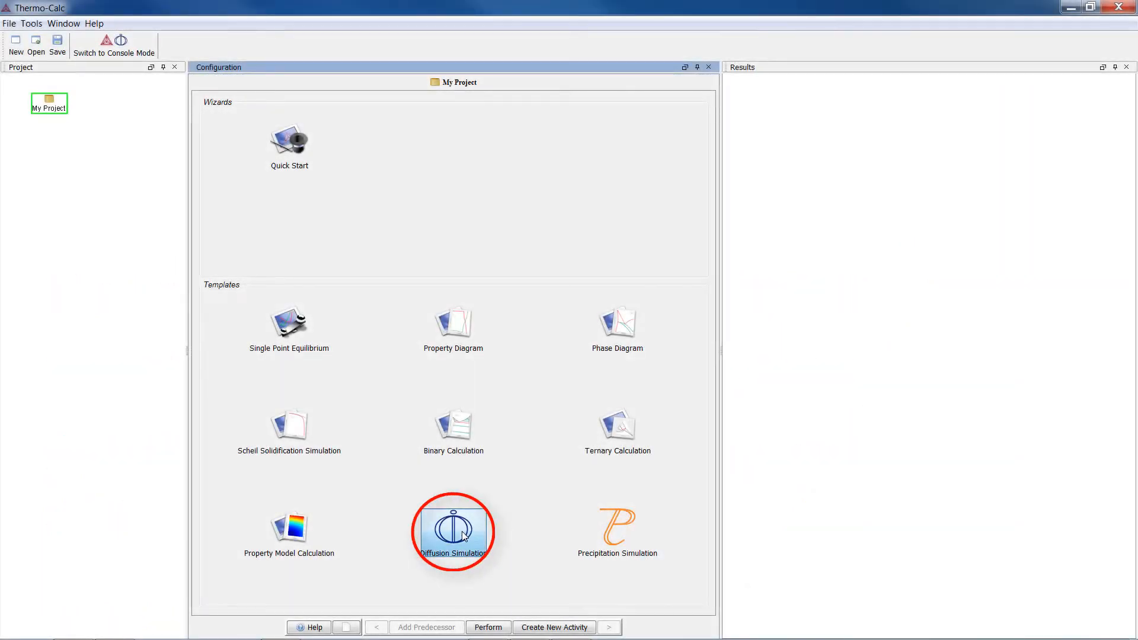
left_click(462, 532)
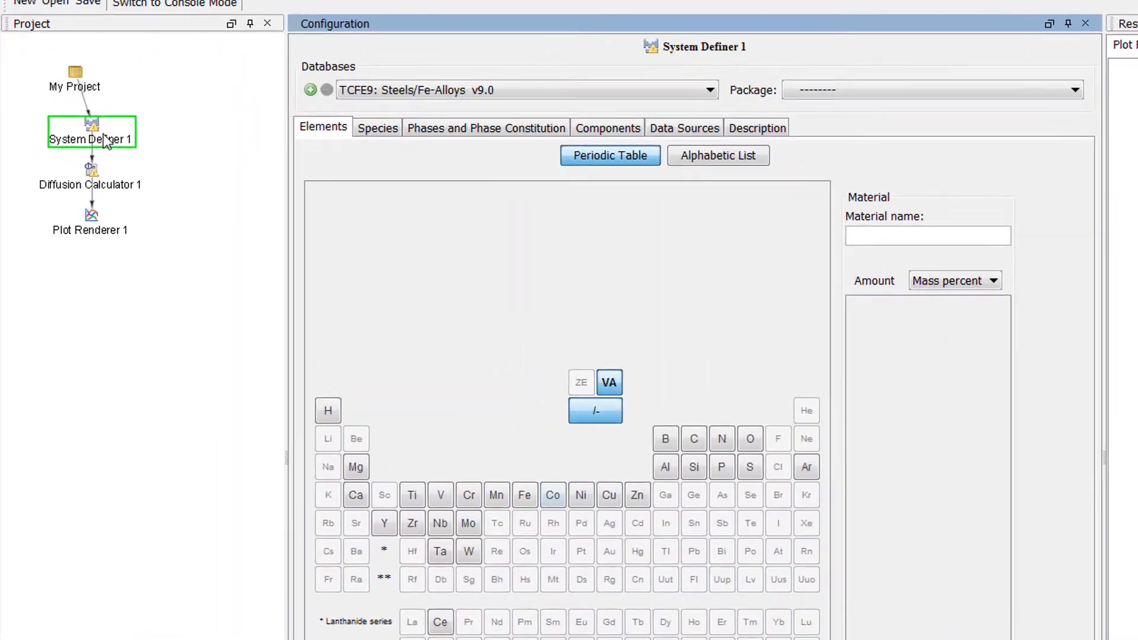
left_click(62, 137)
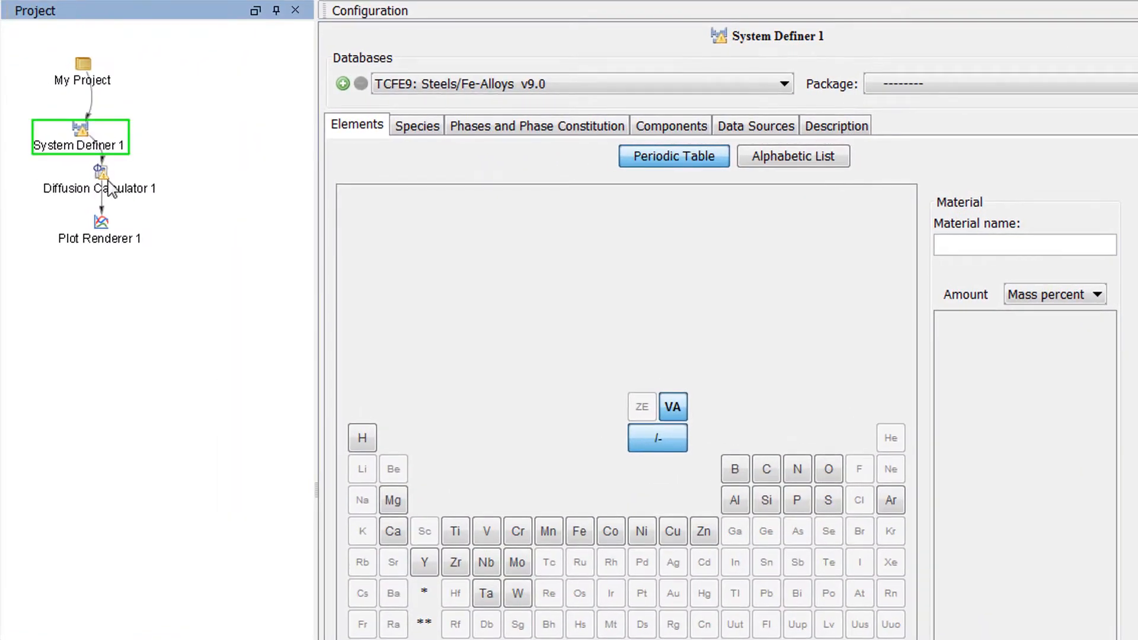
left_click(94, 194)
left_click(100, 234)
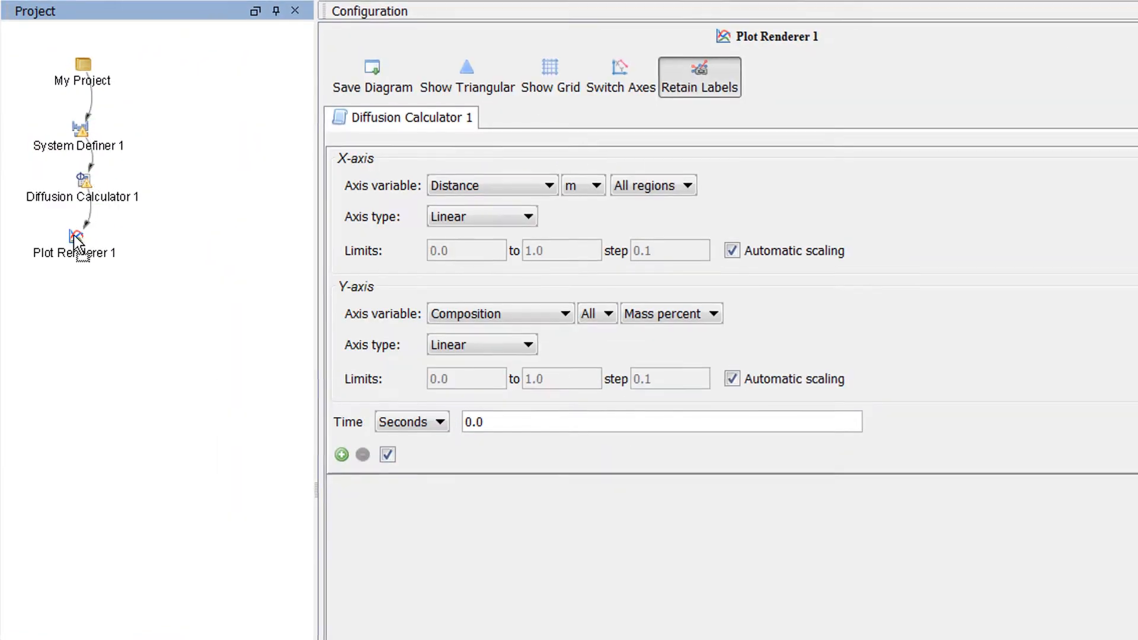
Step: In System Definer 1, choose the Demo: Steels and Fe-alloys (FEDEMO, MFEDEMO) package and select the elements Fe and C
left_click(92, 154)
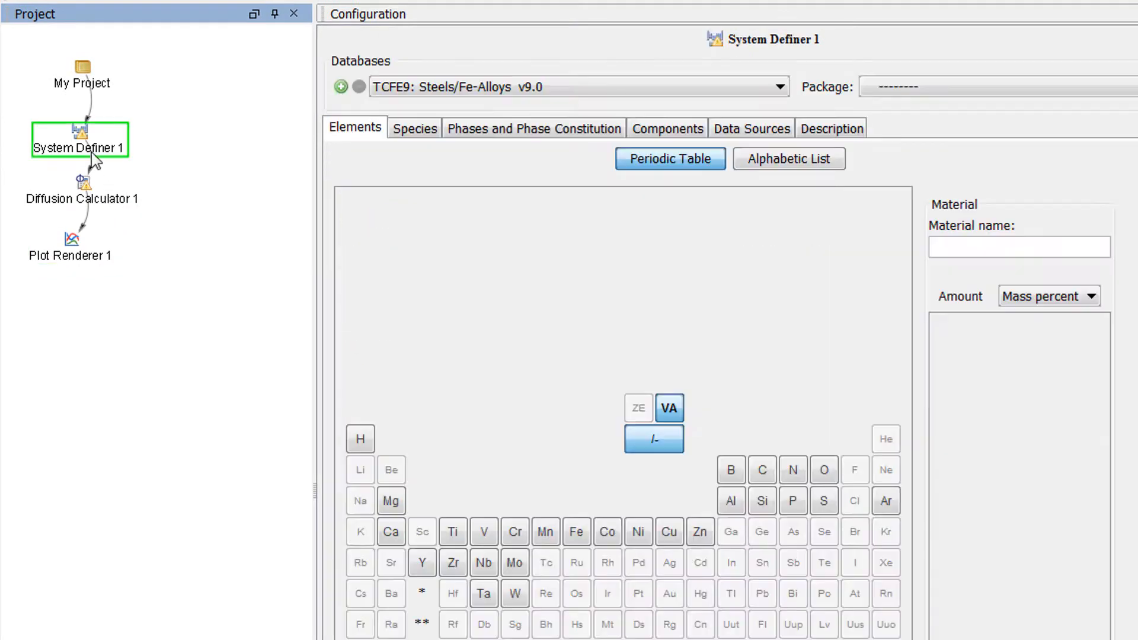
left_click(910, 88)
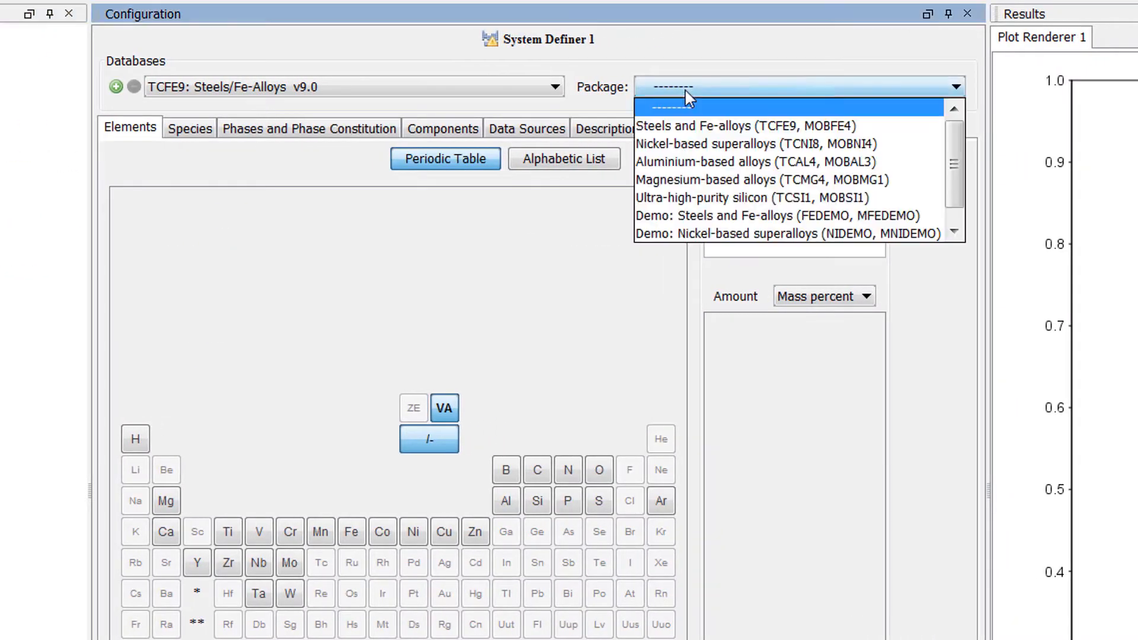
left_click(937, 216)
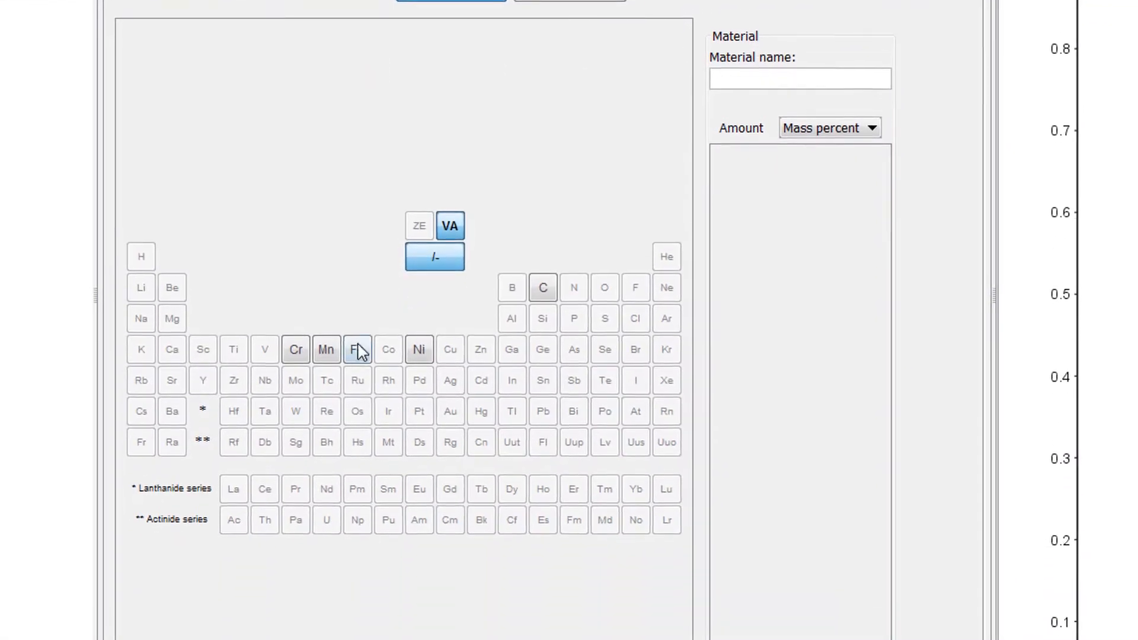
left_click(358, 350)
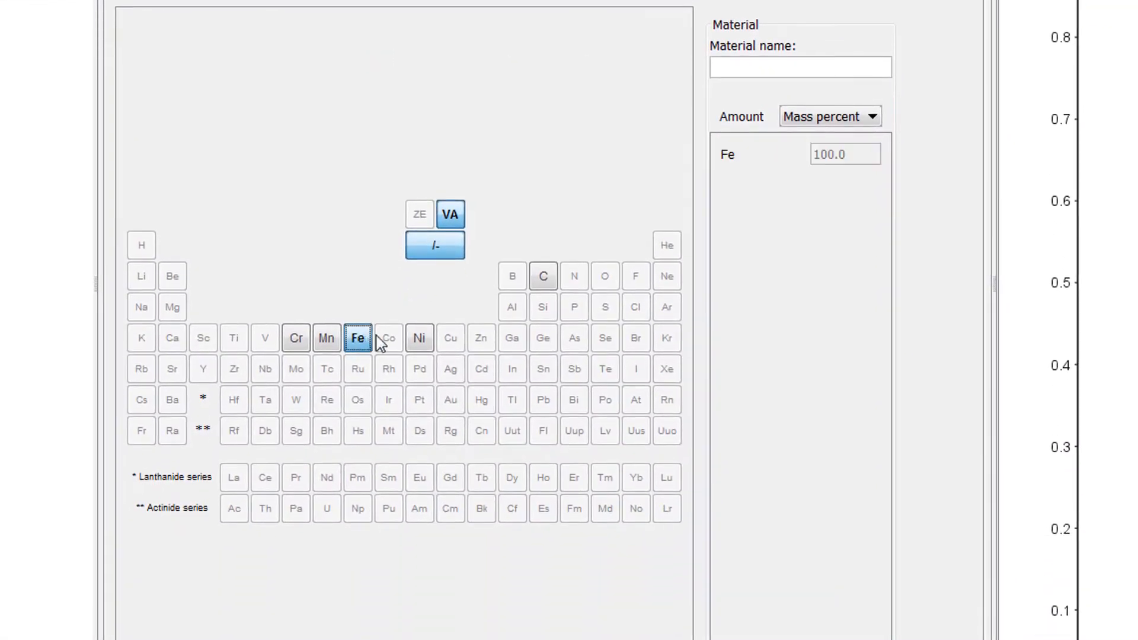
left_click(541, 278)
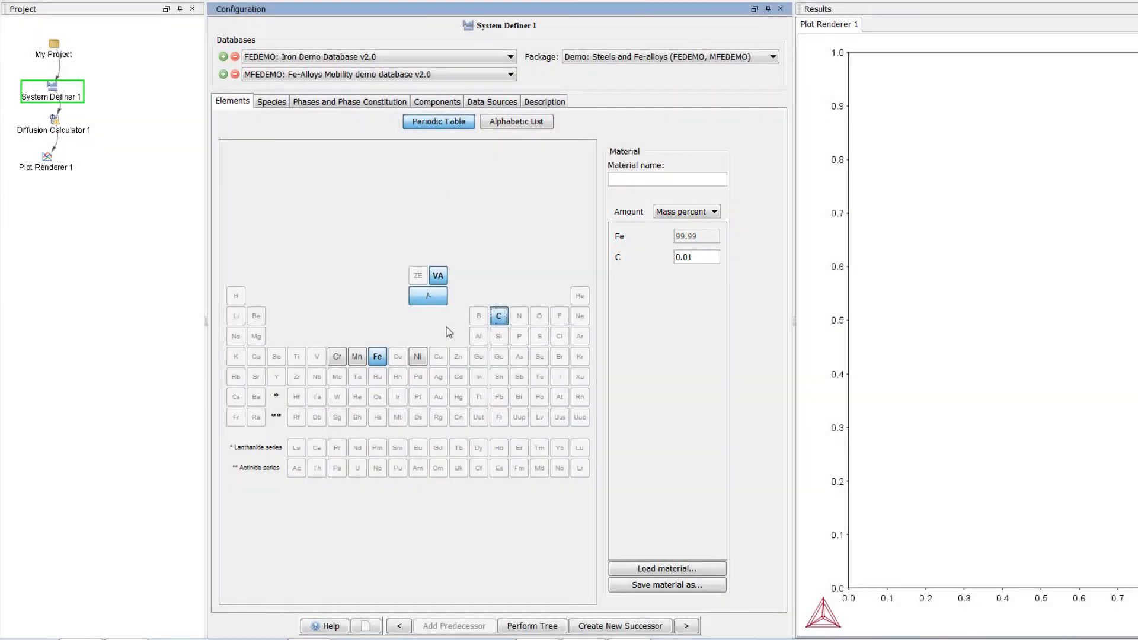
Step: In Diffusion Calculator 1, use mass percent as composition unit, µm as length unit and planar geometry
left_click(53, 128)
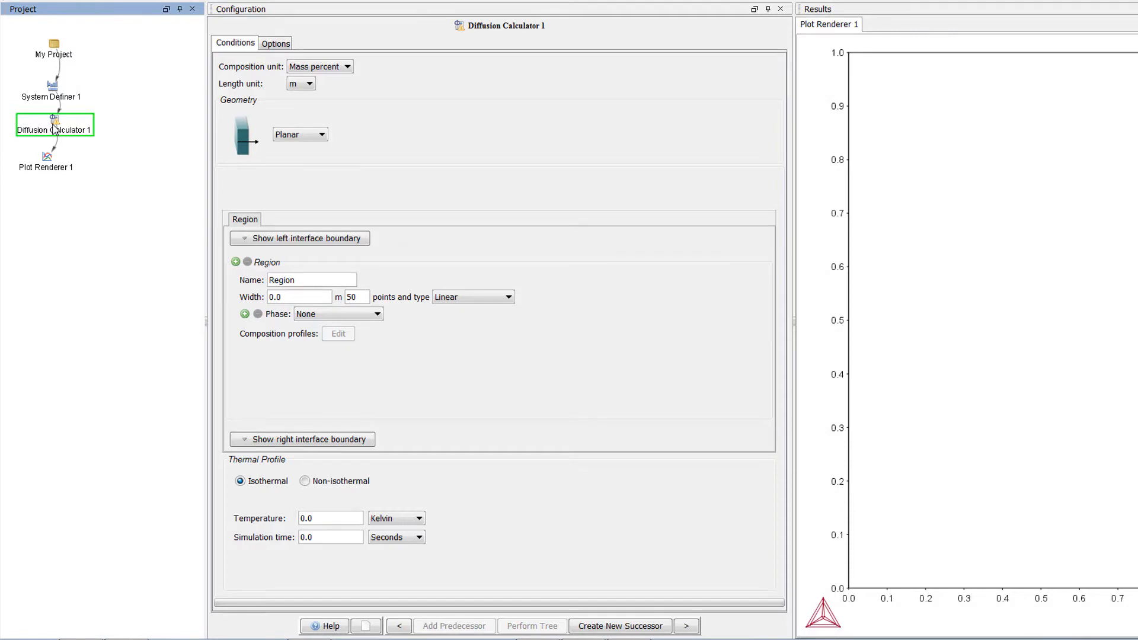
left_click(337, 68)
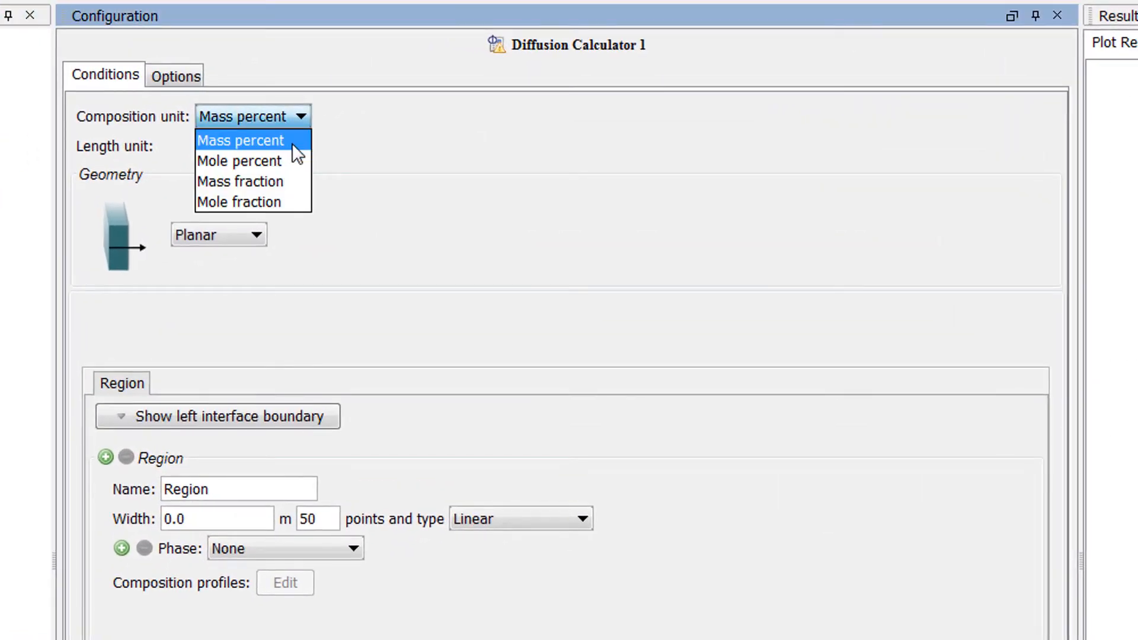
left_click(291, 143)
left_click(225, 147)
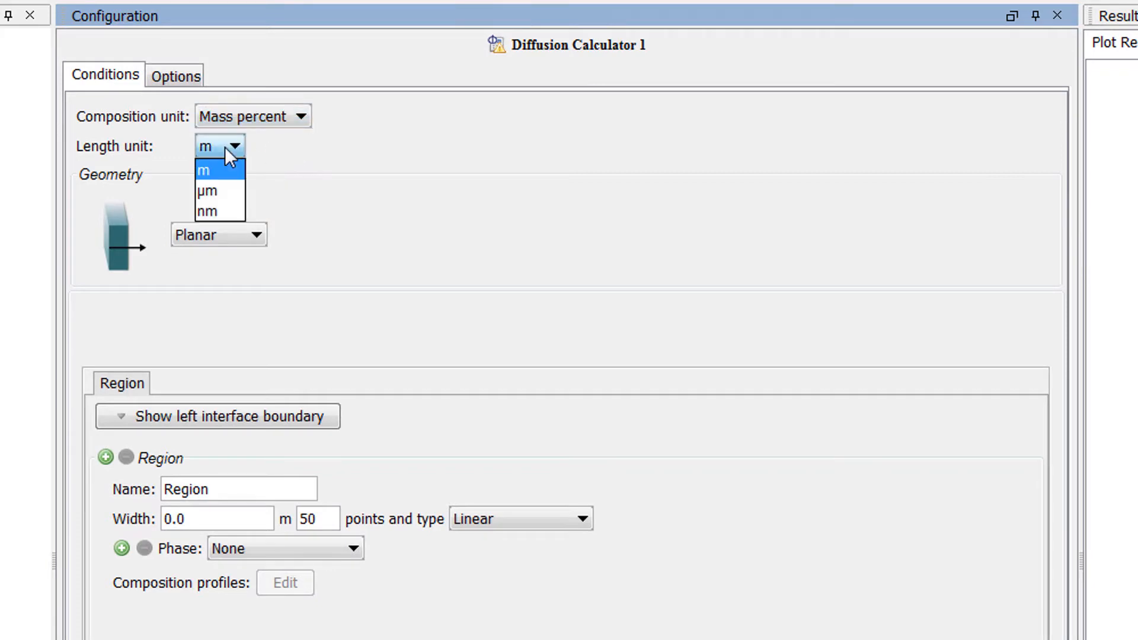
left_click(231, 190)
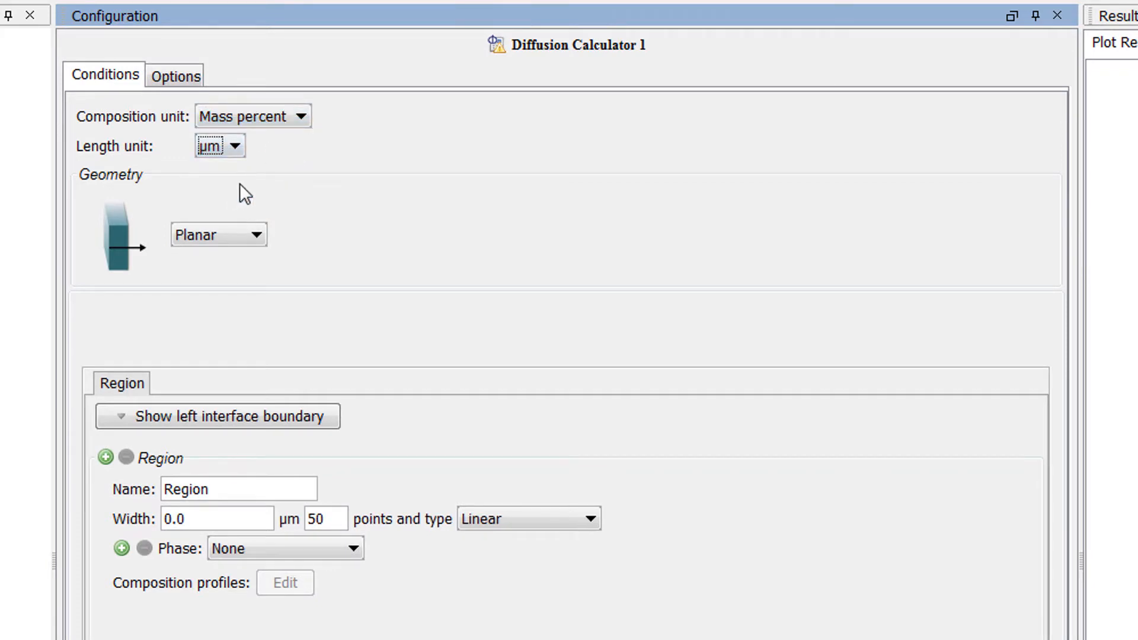
left_click(240, 237)
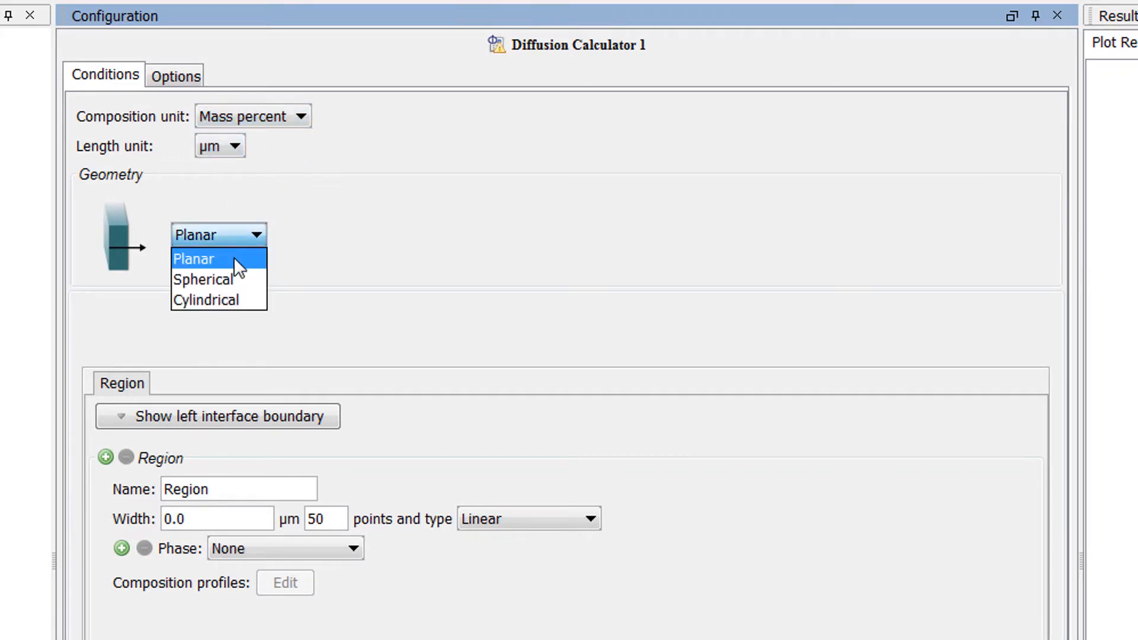
left_click(250, 259)
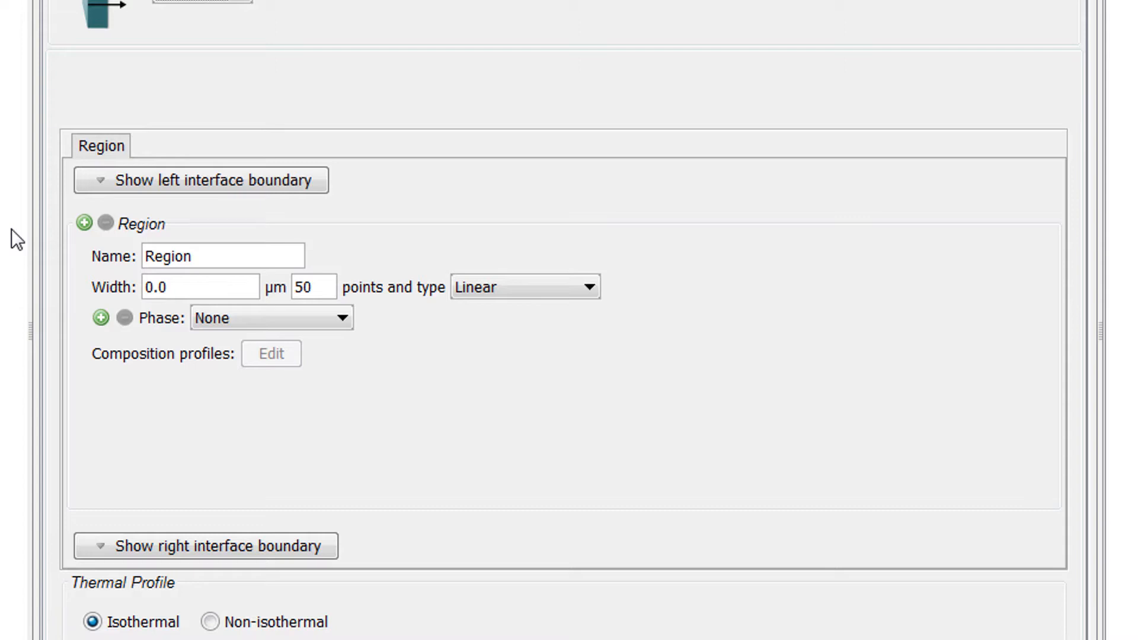
Step: Add a second region to the diffusion calculation and rename the first region as Ferrite
left_click(85, 224)
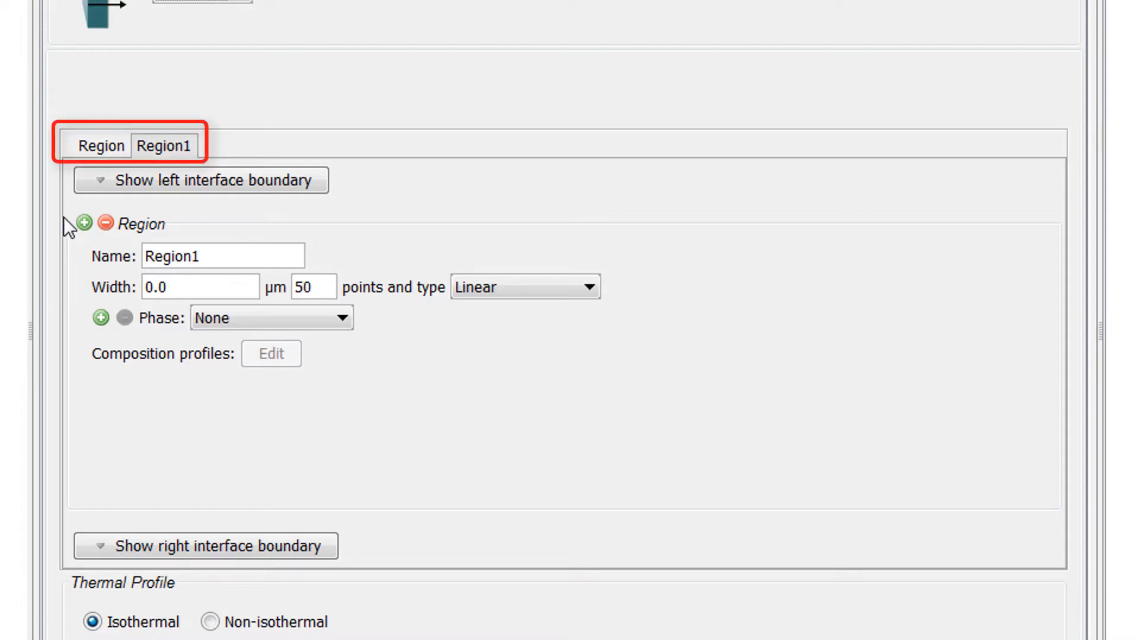
left_click(81, 145)
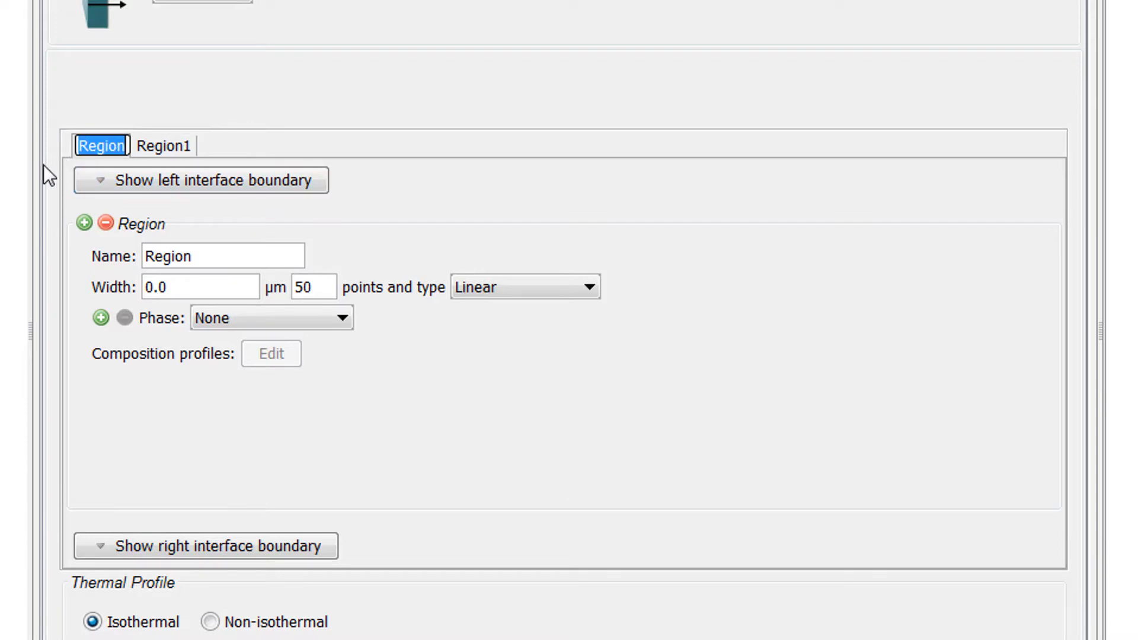
type("Ferrite")
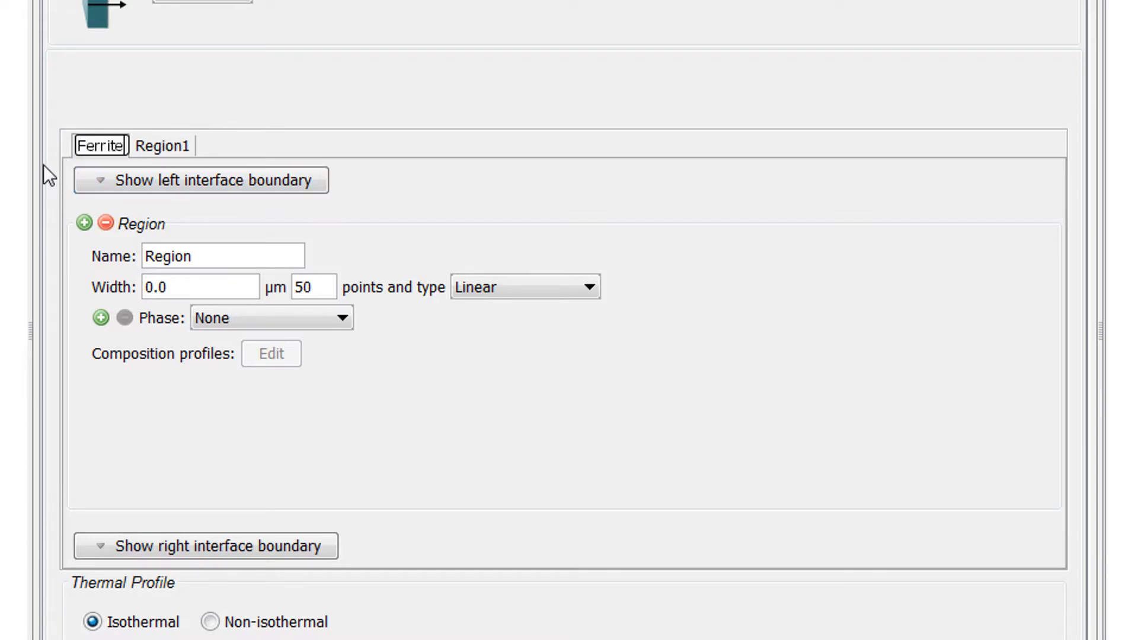
key("Return")
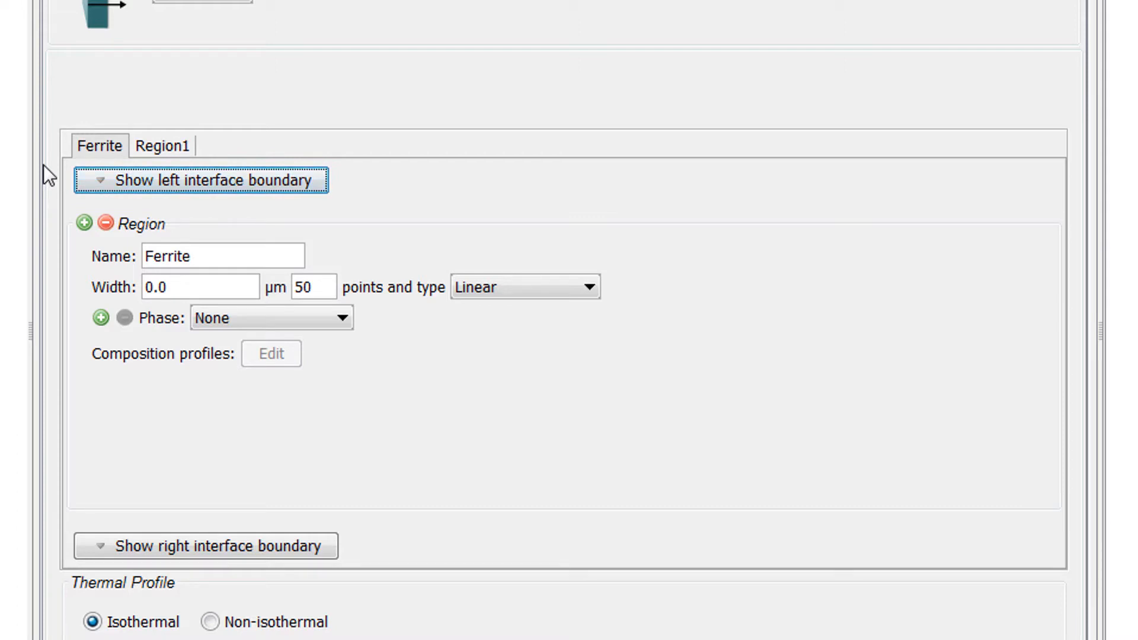
Step: Move the Ferrite region behind Region1, and return it to its place before Region1
right_click(87, 144)
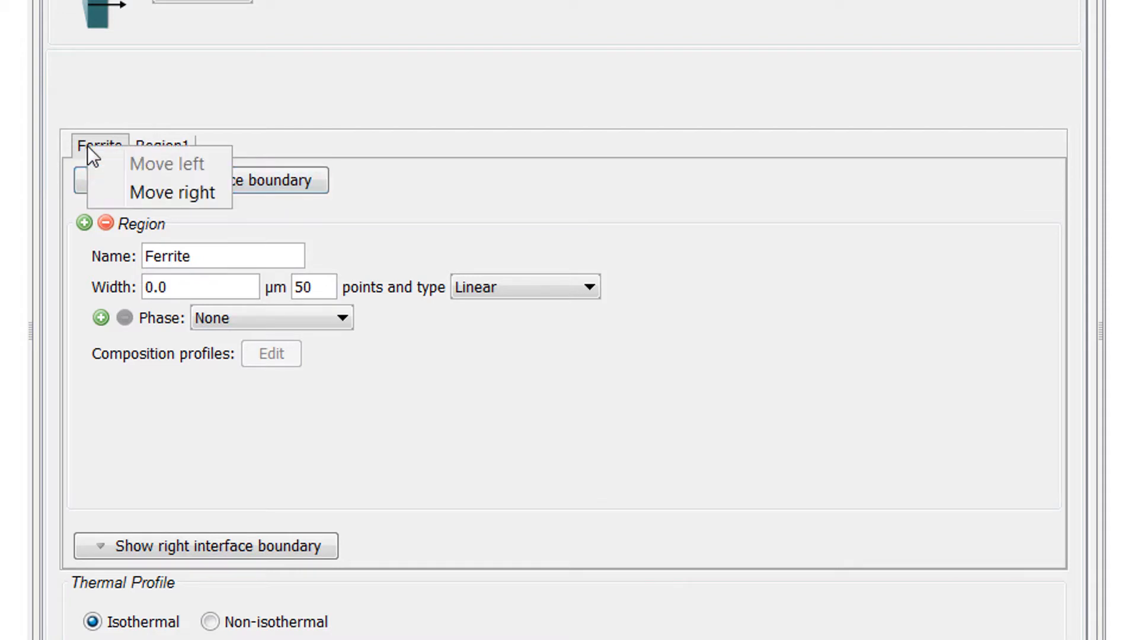
left_click(206, 197)
right_click(177, 146)
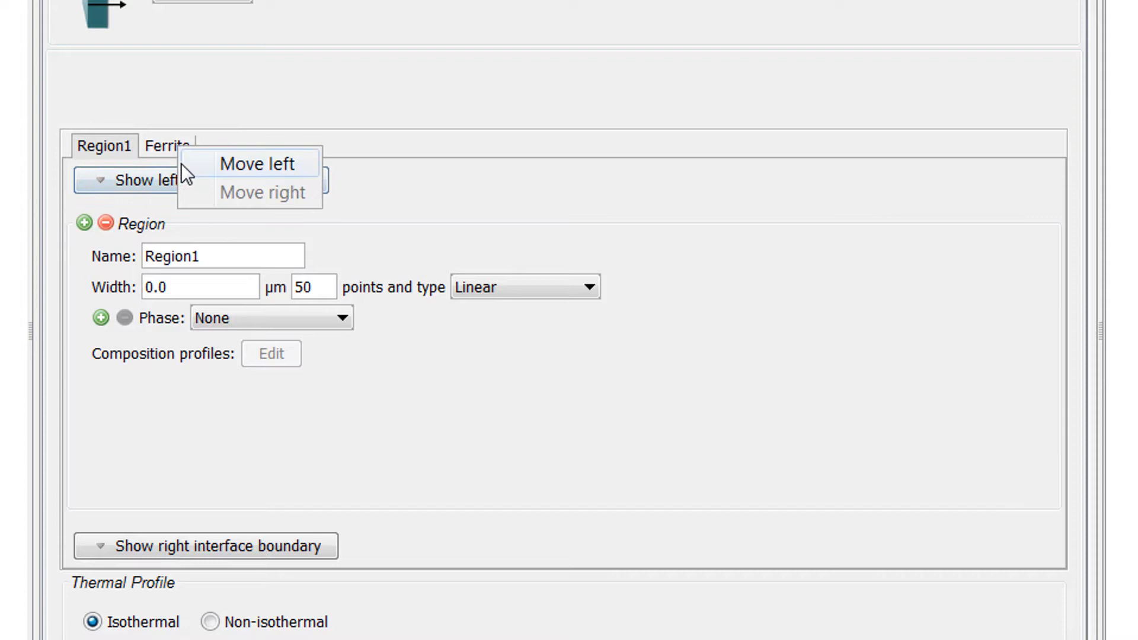
left_click(226, 169)
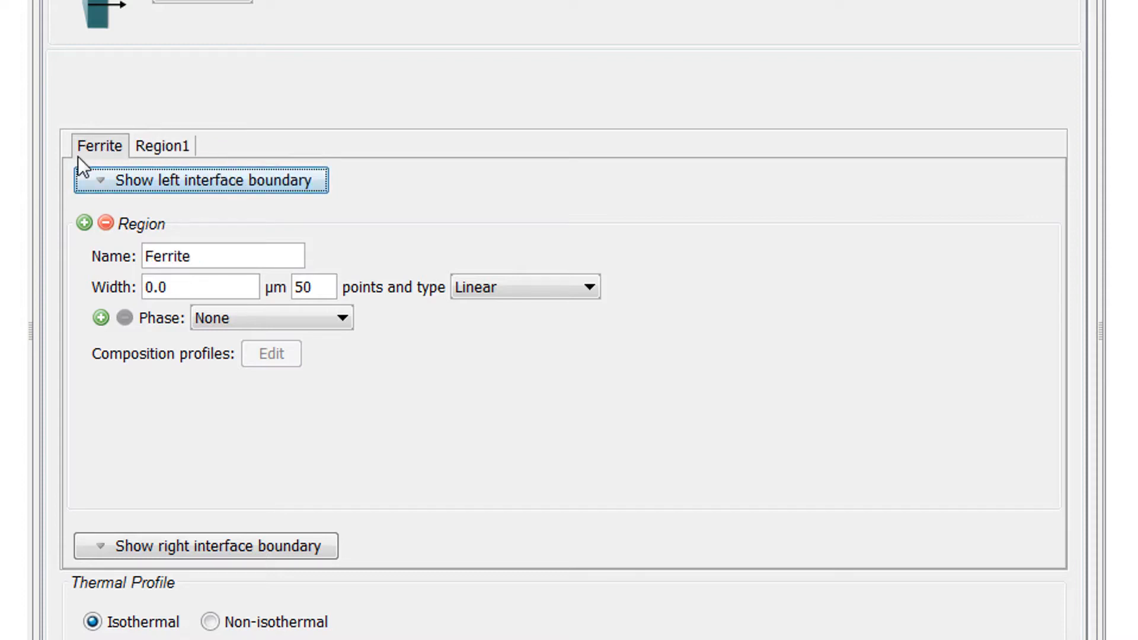
Step: Set the Ferrite region's width to 0.001 µm with 10 grid points
double_click(170, 287)
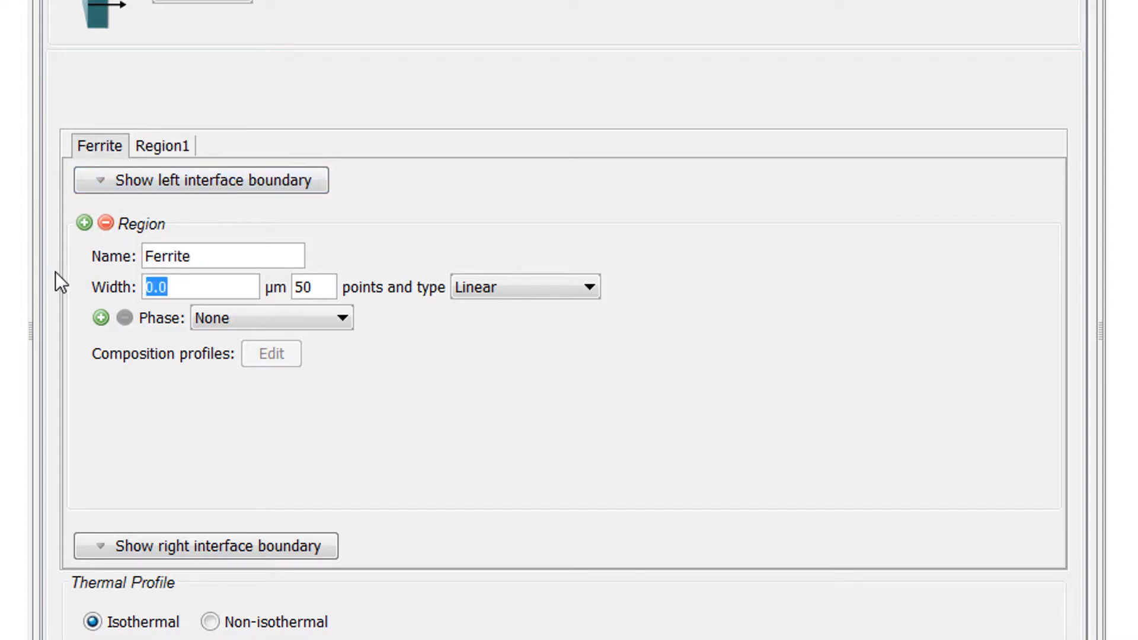
type("0.001")
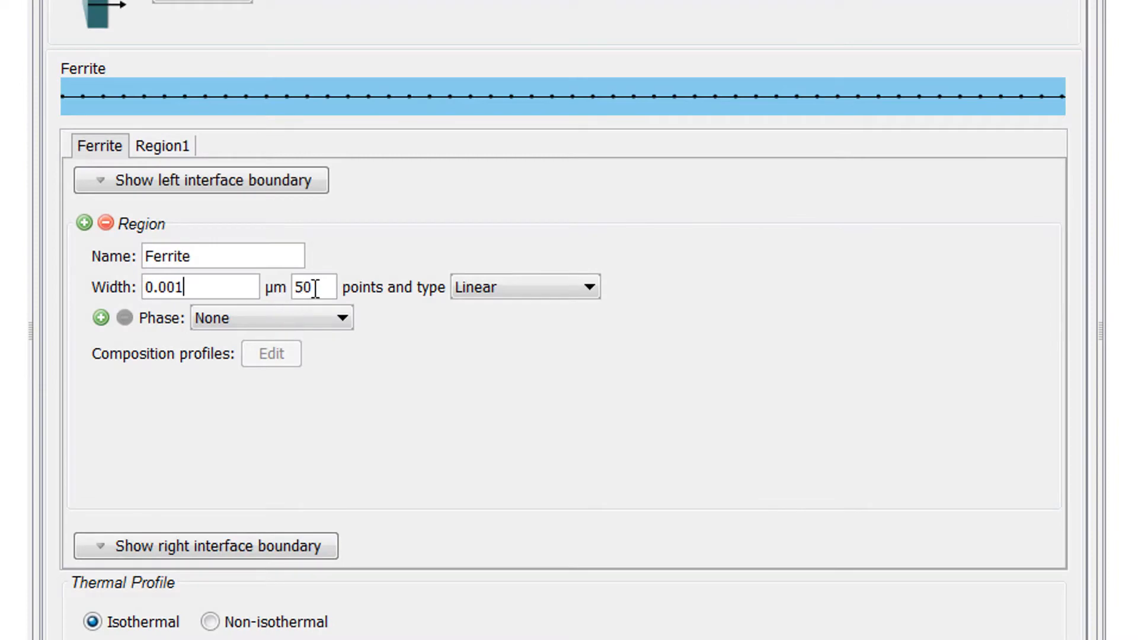
double_click(308, 288)
type("10")
left_click(347, 320)
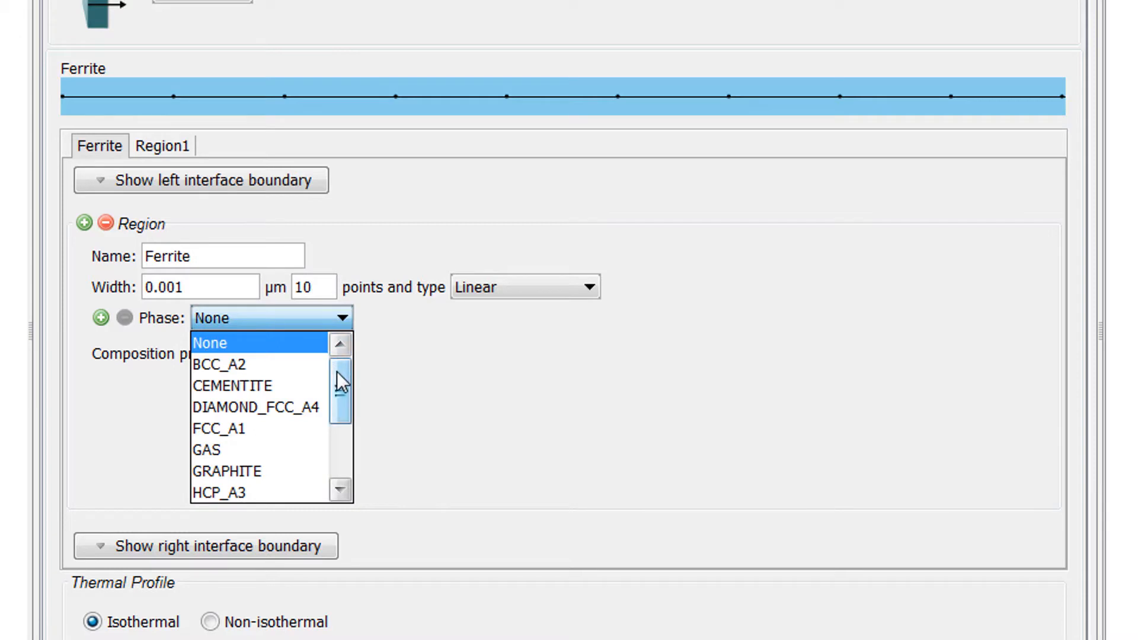
mouse_move(337, 381)
left_mouse_down()
mouse_move(342, 441)
mouse_move(348, 363)
left_mouse_up()
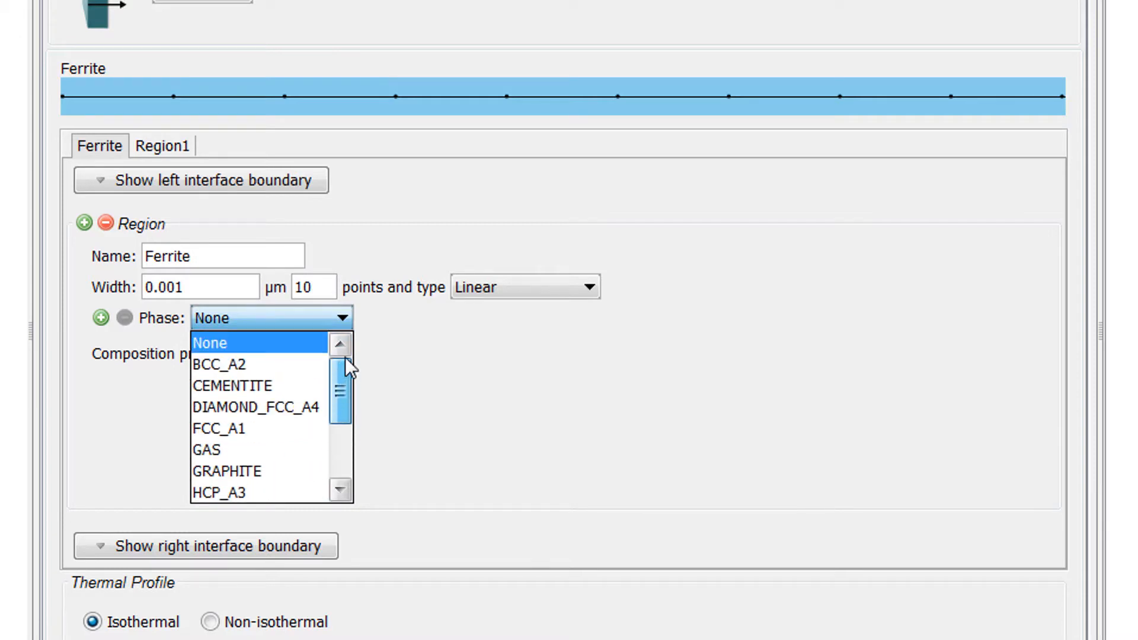
left_click(389, 338)
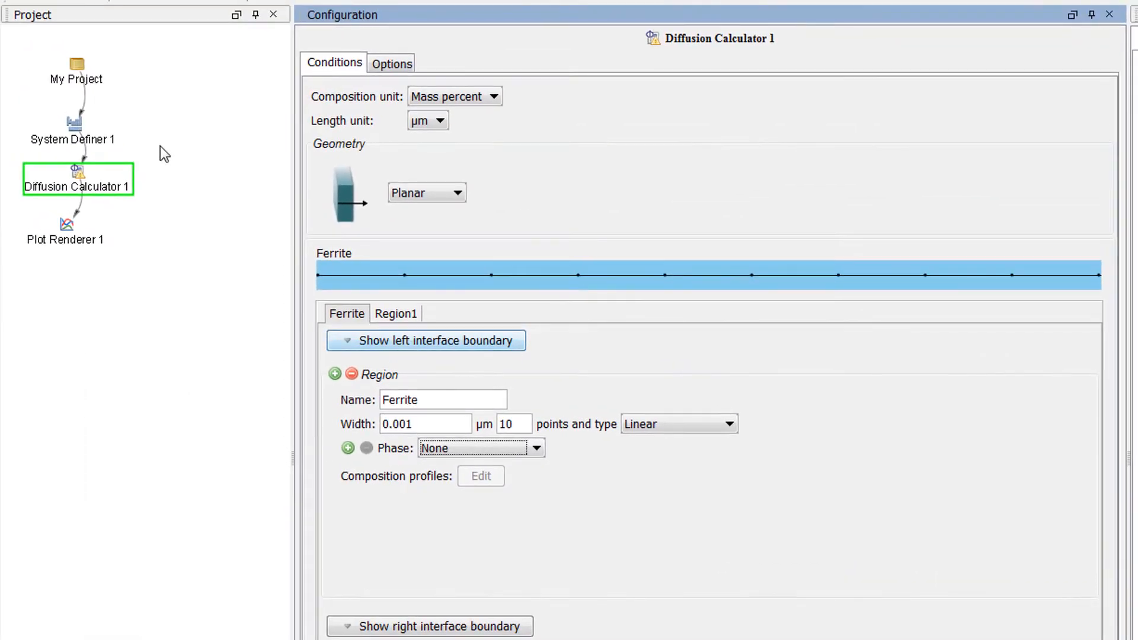
Step: Add an Equilibrium Calculator as successor of System Definer 1 and set its calculation type to Phase diagram
right_click(81, 137)
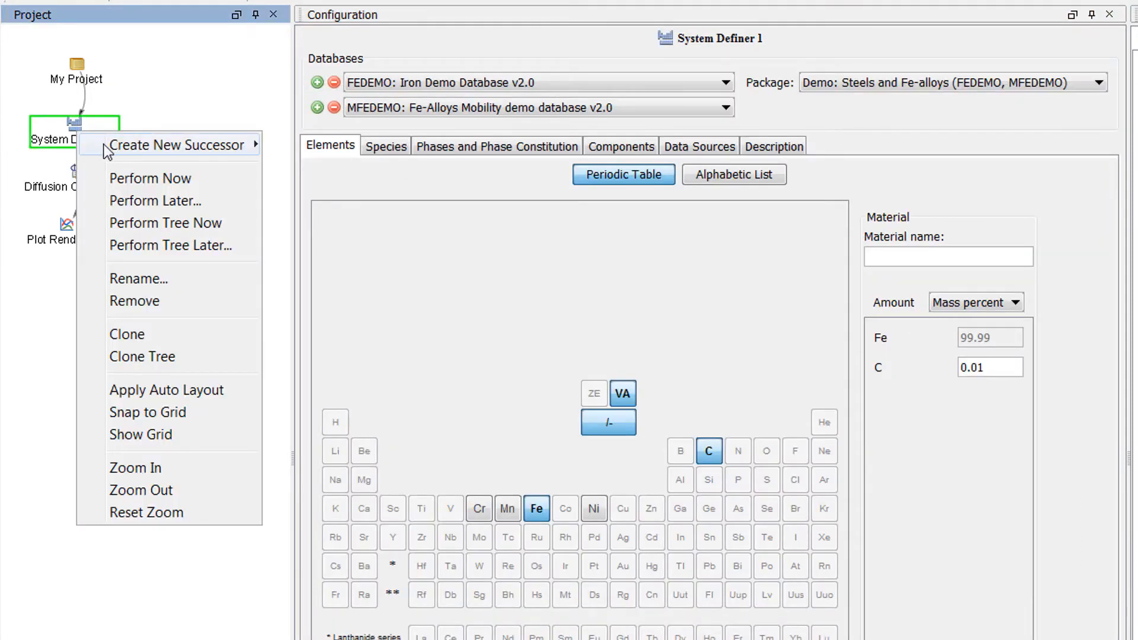
mouse_move(200, 148)
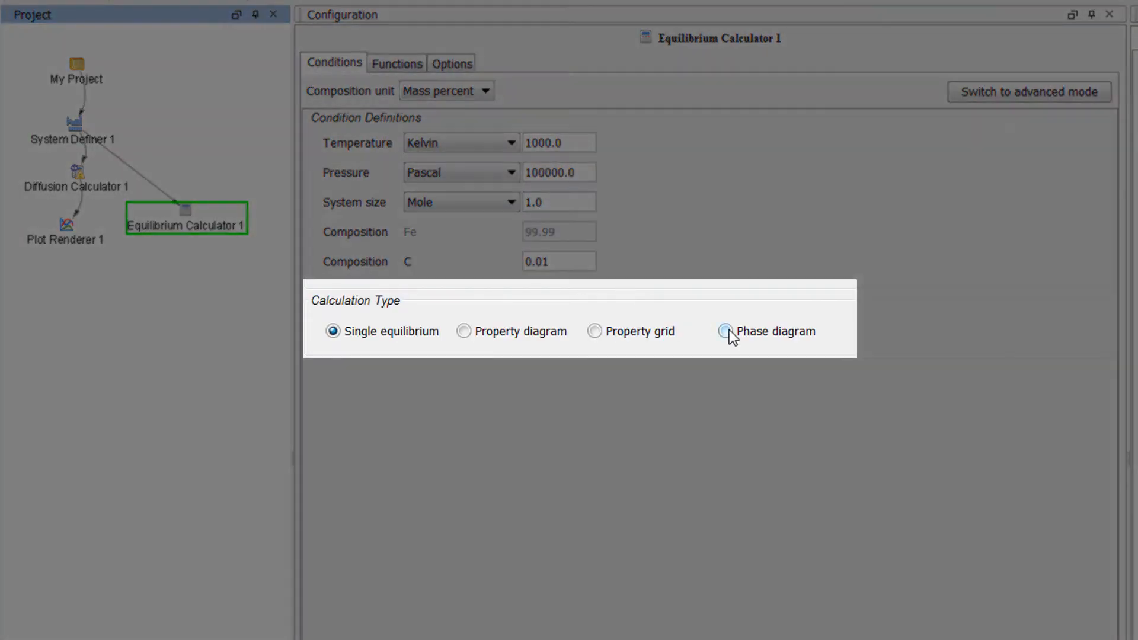
left_click(729, 331)
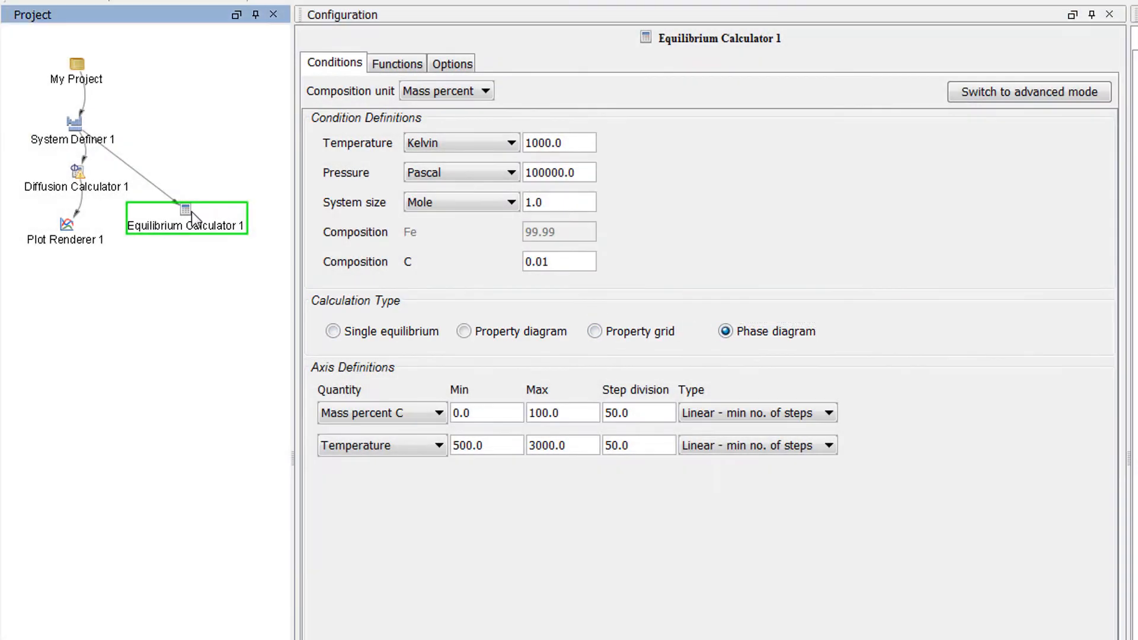
Step: Add a Plot Renderer as successor of Equilibrium Calculator 1 and perform it to plot the Fe-C phase diagram
right_click(191, 213)
mouse_move(219, 226)
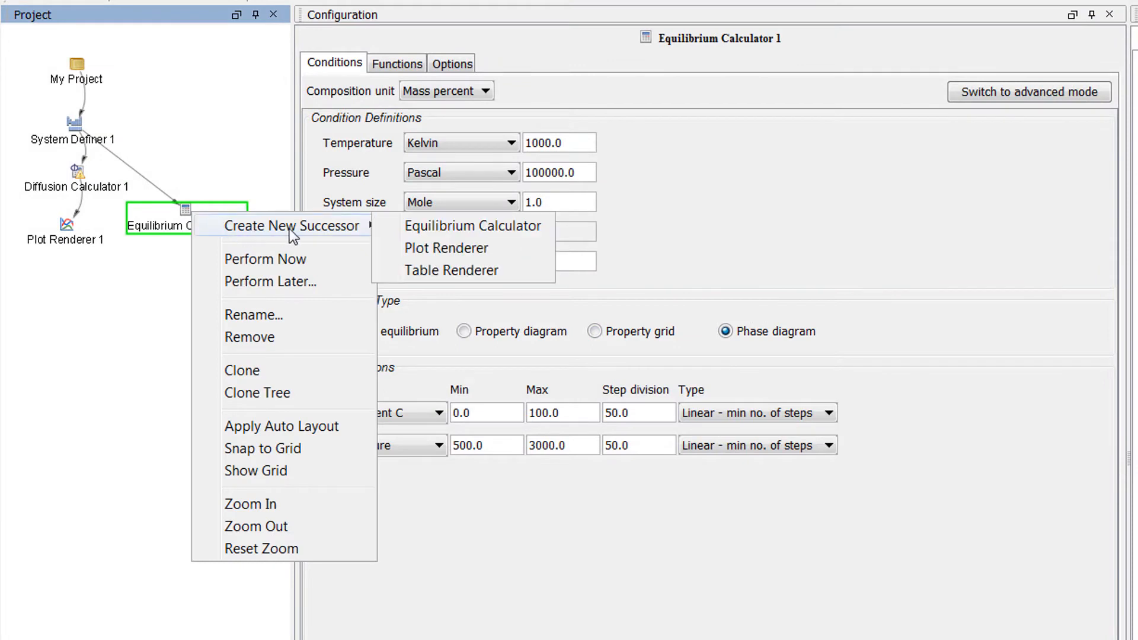
left_click(529, 252)
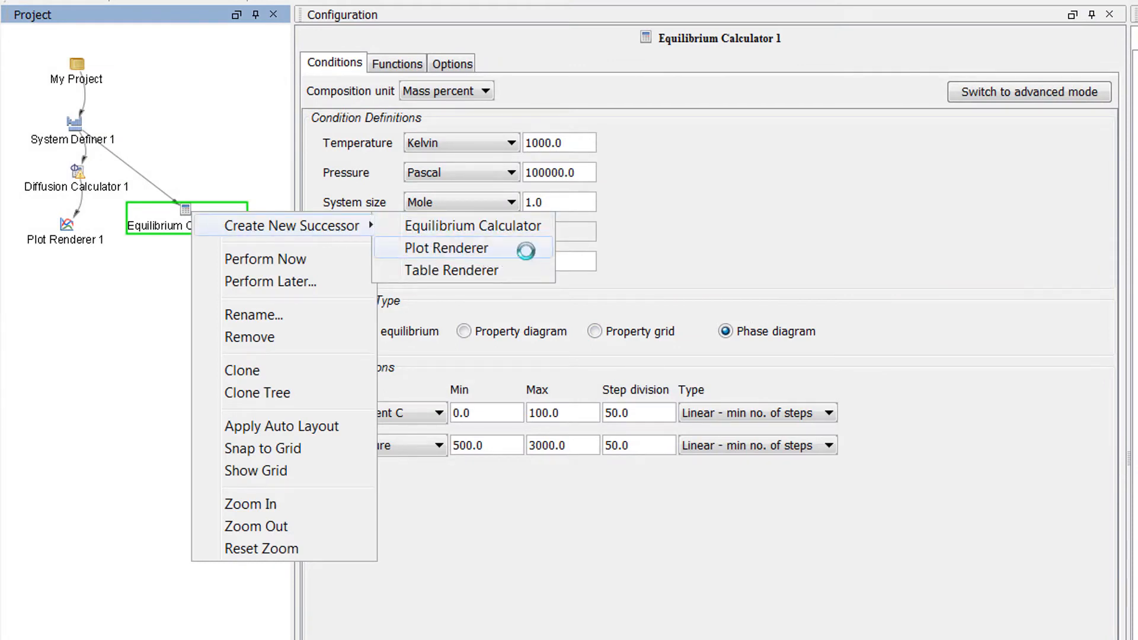
right_click(185, 270)
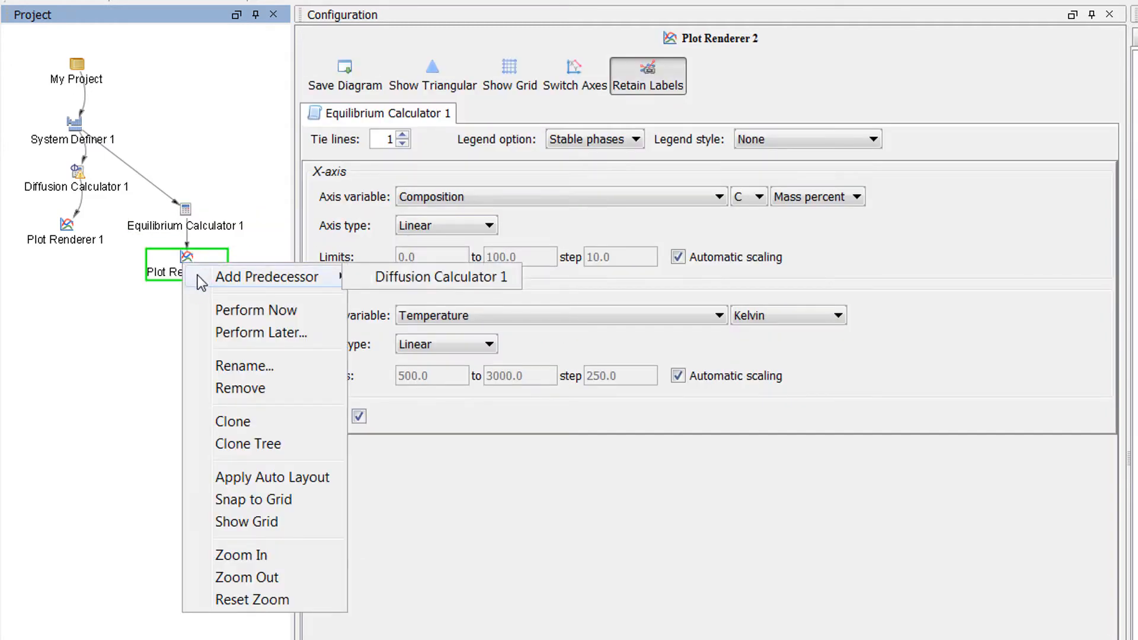
left_click(322, 310)
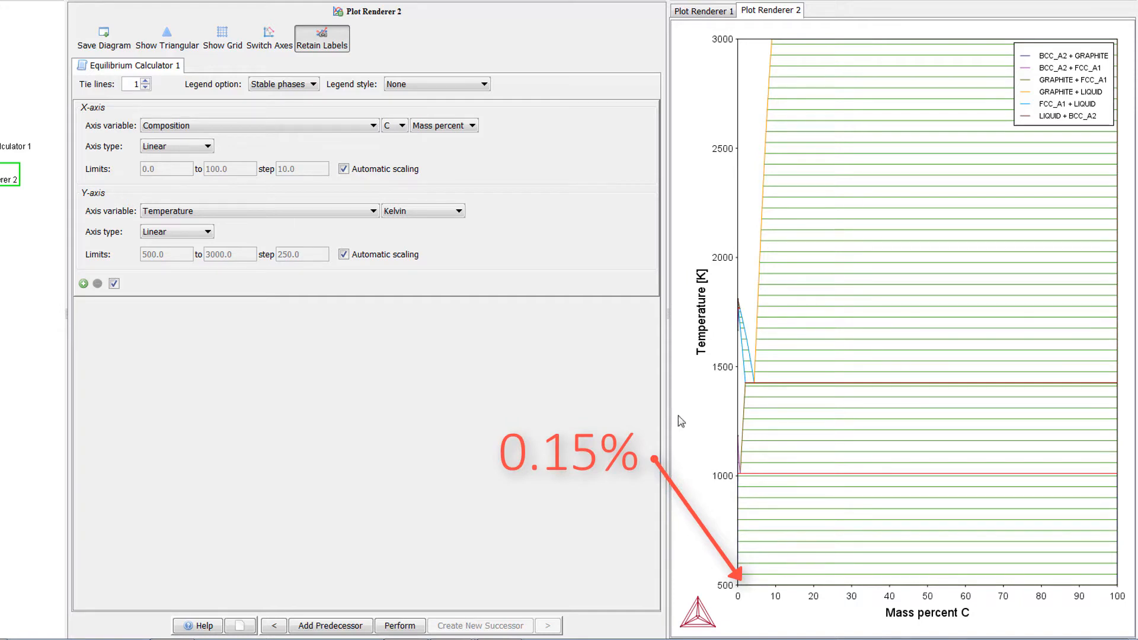
Step: Add a BCC_A2+FCC_A1 label to the phase diagram at about 0.15 mass percent C and 1050 K, reviewing the stable phases' compositions
left_click_drag(729, 437, 747, 617)
mouse_move(745, 187)
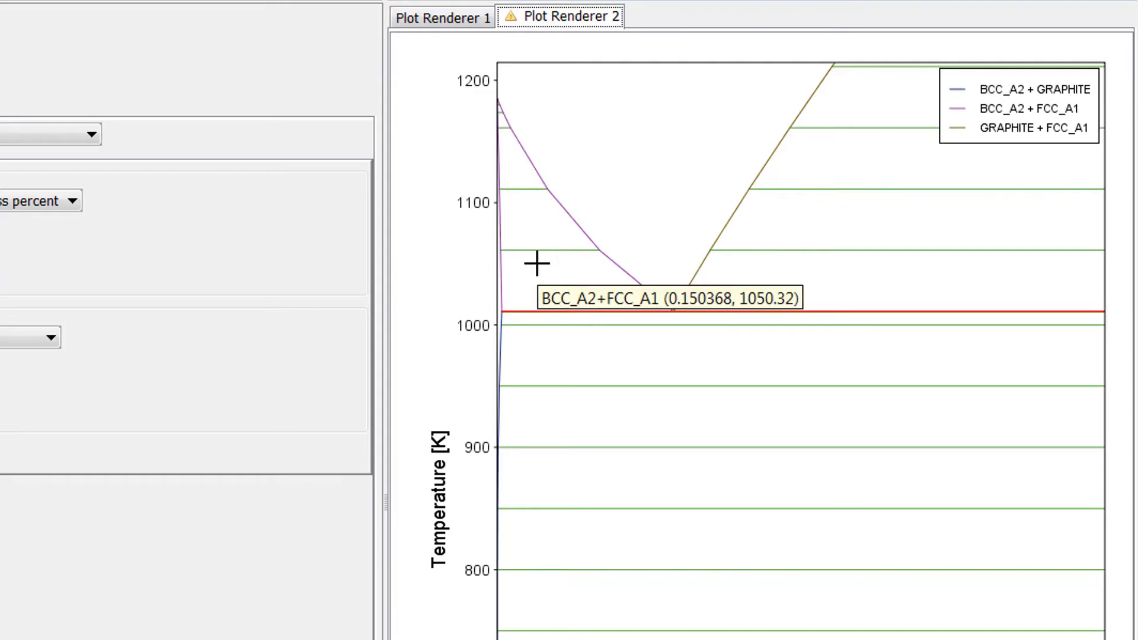
right_click(537, 263)
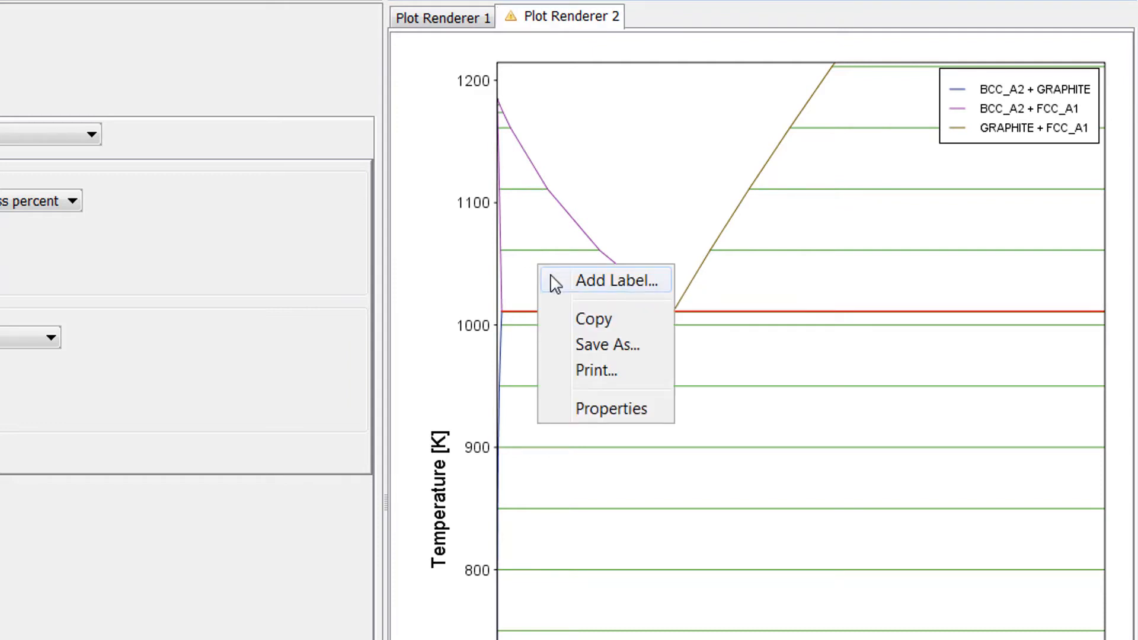
left_click(655, 287)
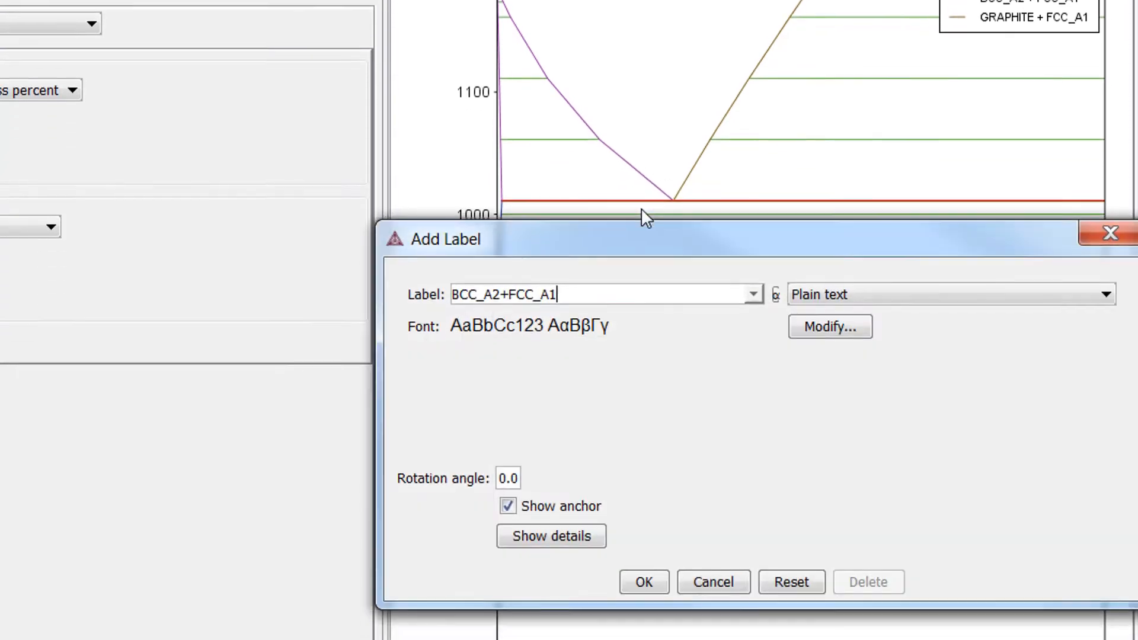
left_click(581, 397)
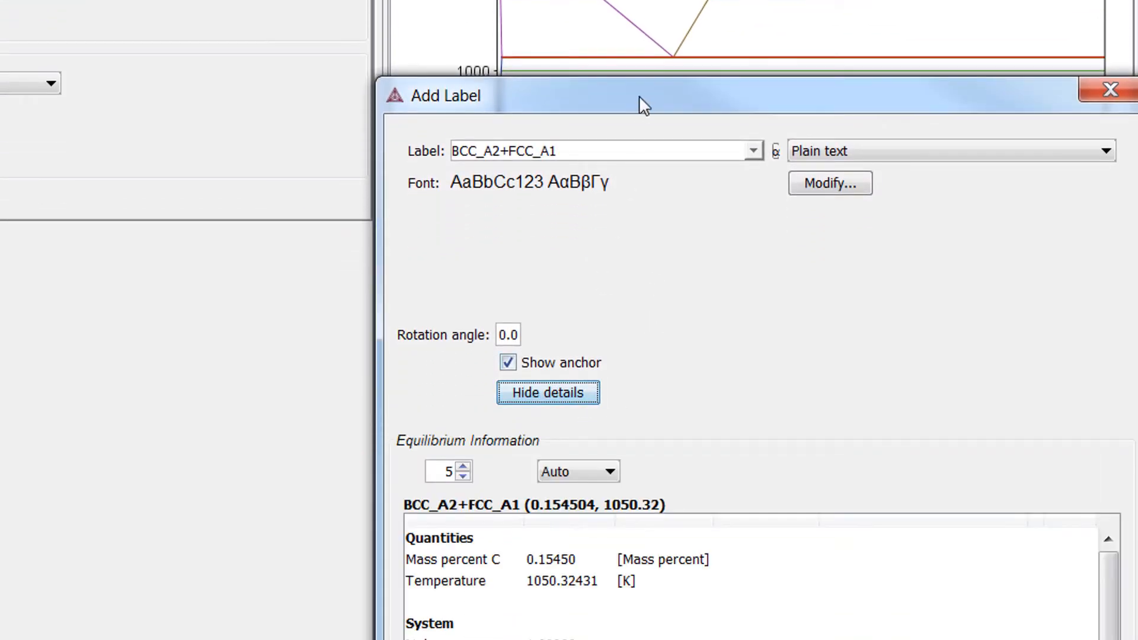
left_click_drag(640, 100, 311, 0)
scroll(780, 276, "down", 1)
left_click_drag(779, 276, 771, 430)
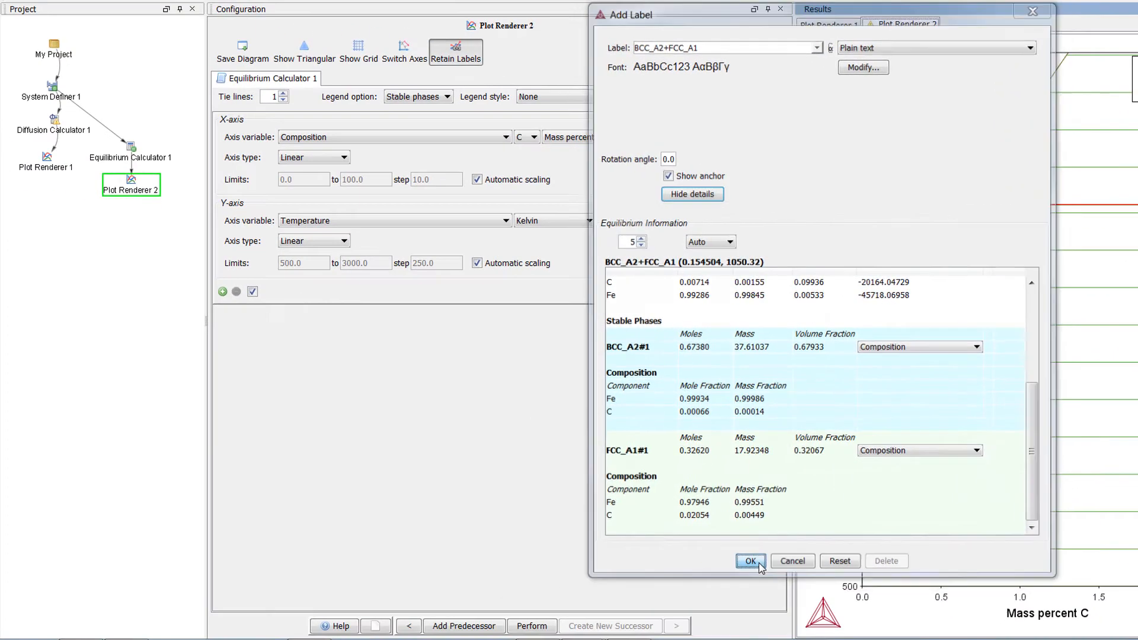
left_click(329, 638)
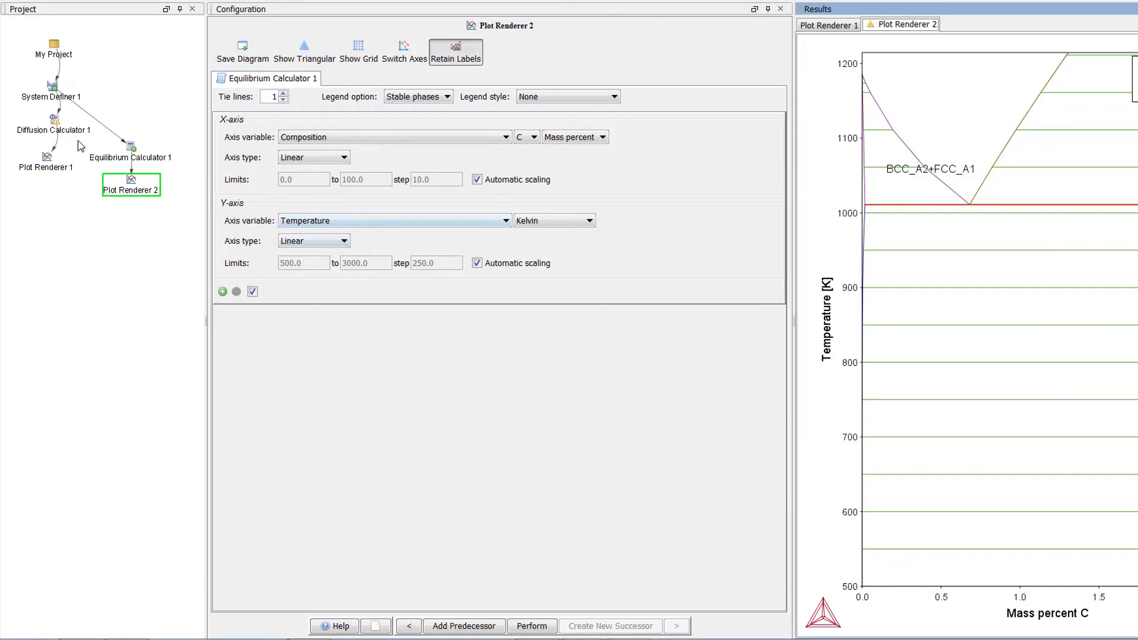
Step: Assign the BCC_A2 phase to the Ferrite region of Diffusion Calculator 1
left_click(58, 129)
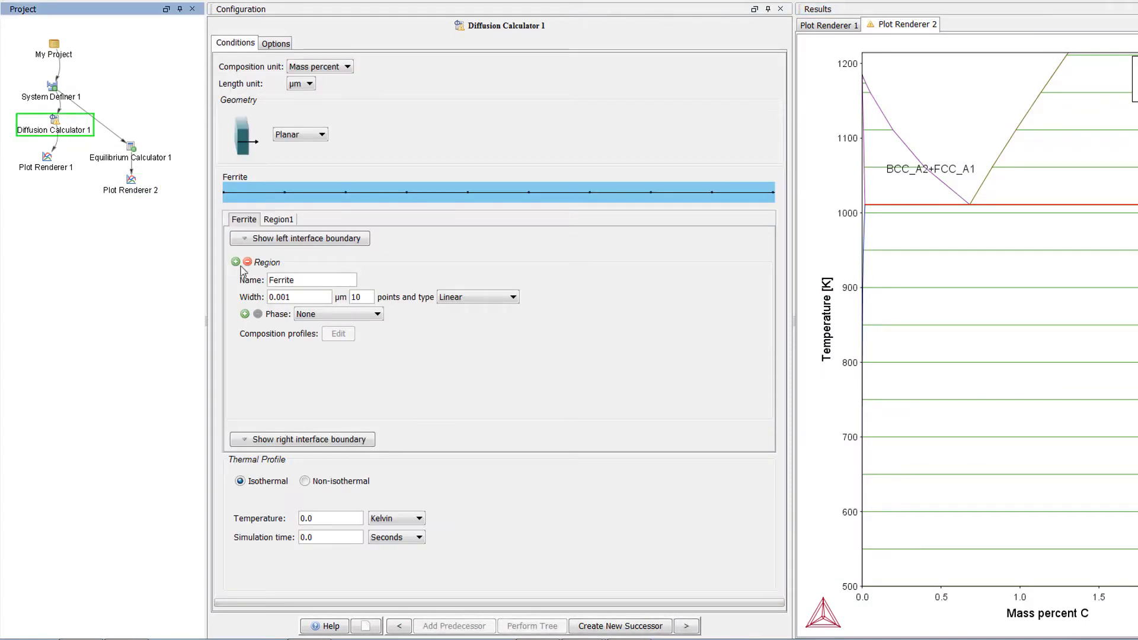
left_click(378, 316)
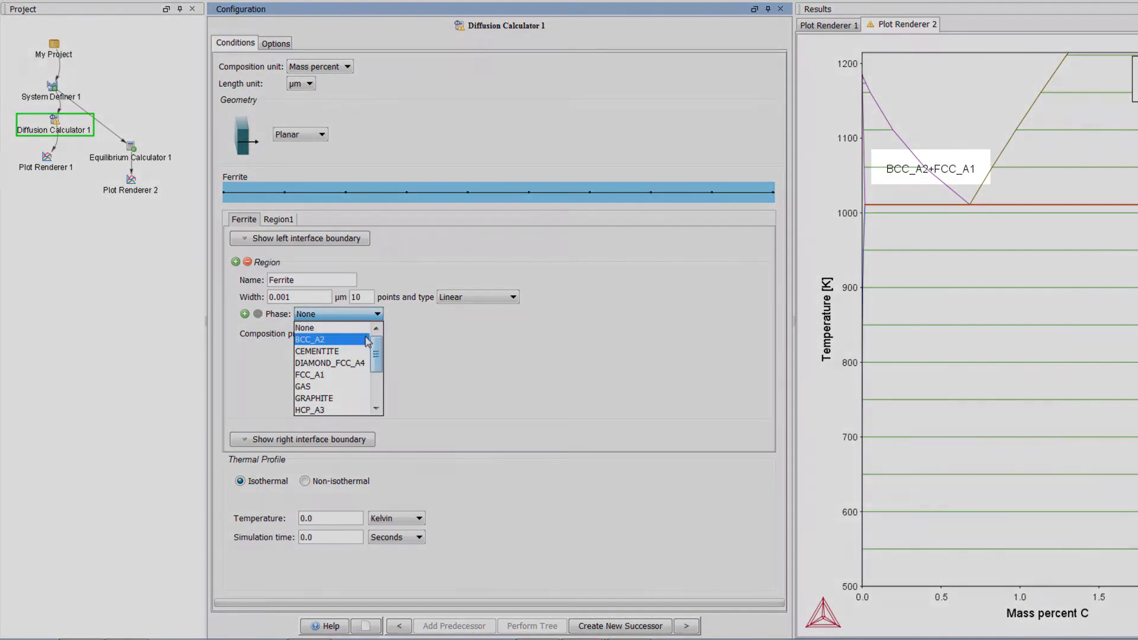
left_click(368, 339)
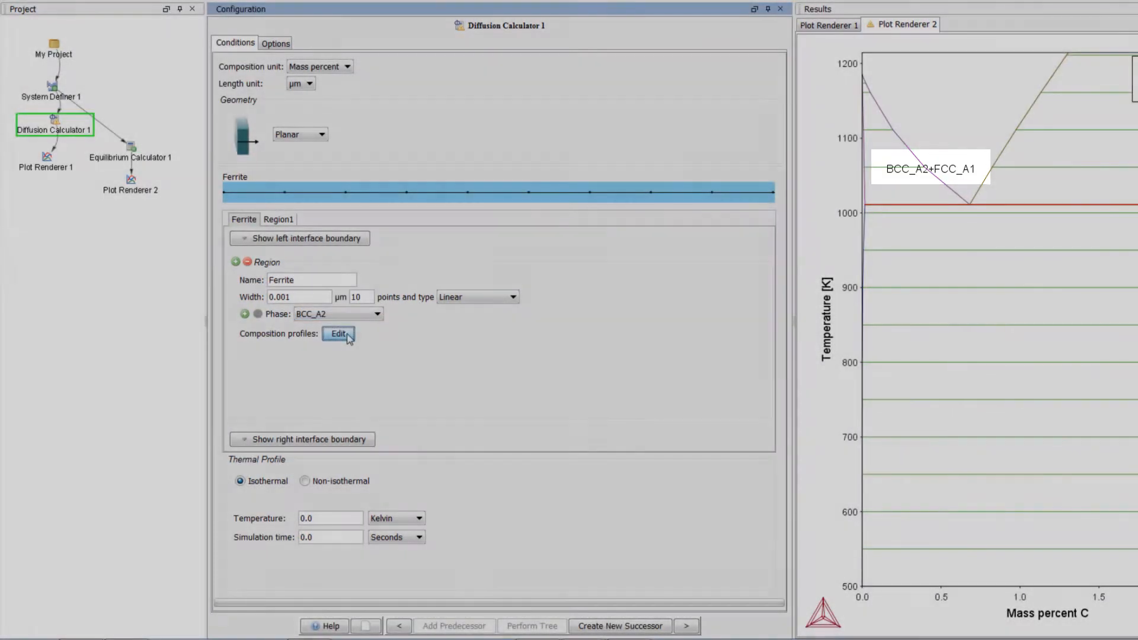
Step: Define the initial composition of BCC_A2 with Fe as dependent component and a linear C profile from 0.01 to 0.01
left_click(339, 333)
left_click_drag(693, 300, 371, 231)
left_click(445, 189)
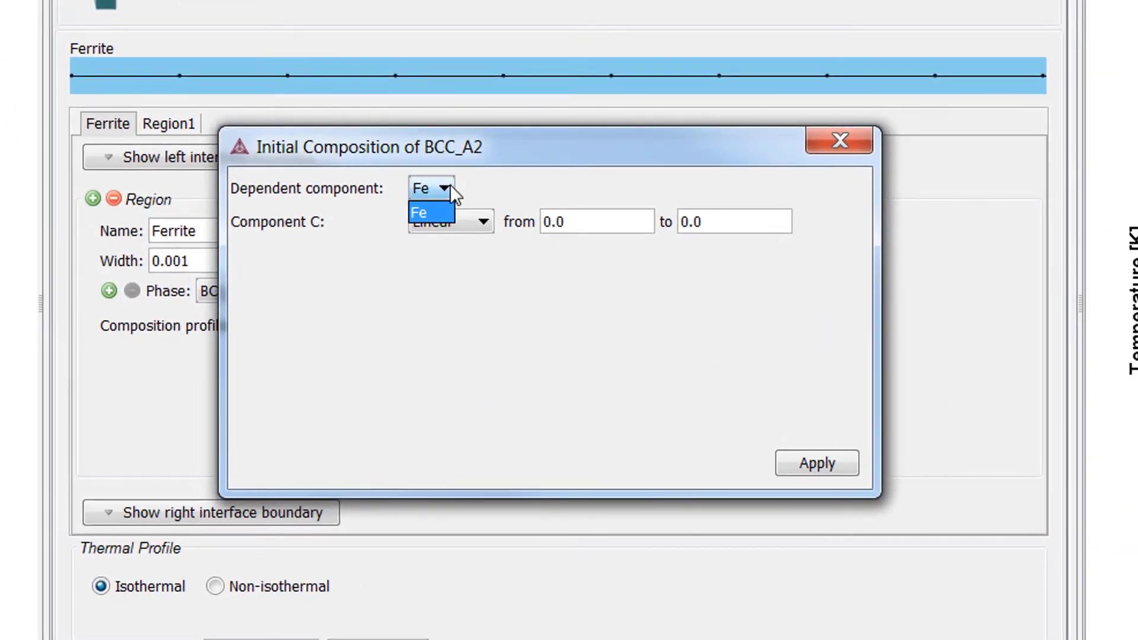
left_click(449, 210)
left_click(457, 220)
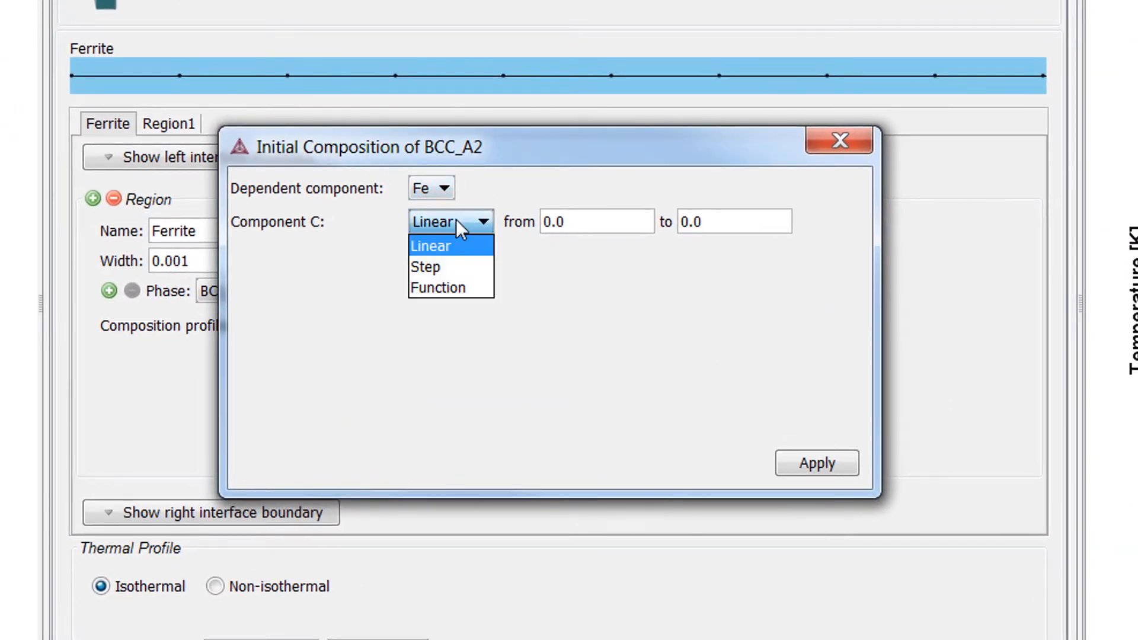
left_click(457, 249)
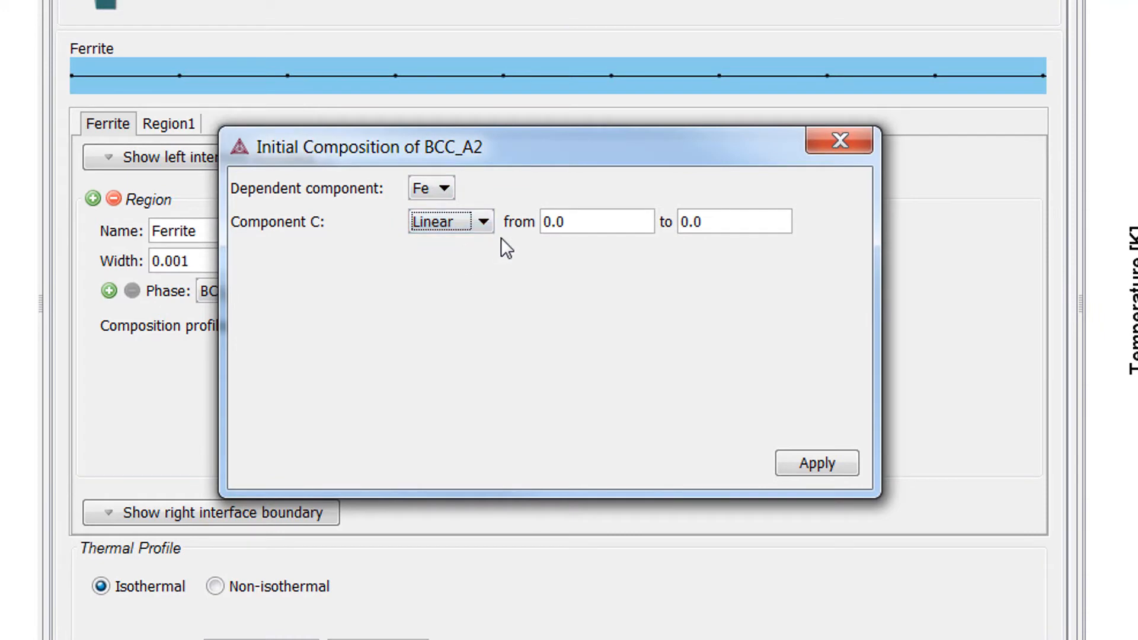
left_click(599, 223)
type("1")
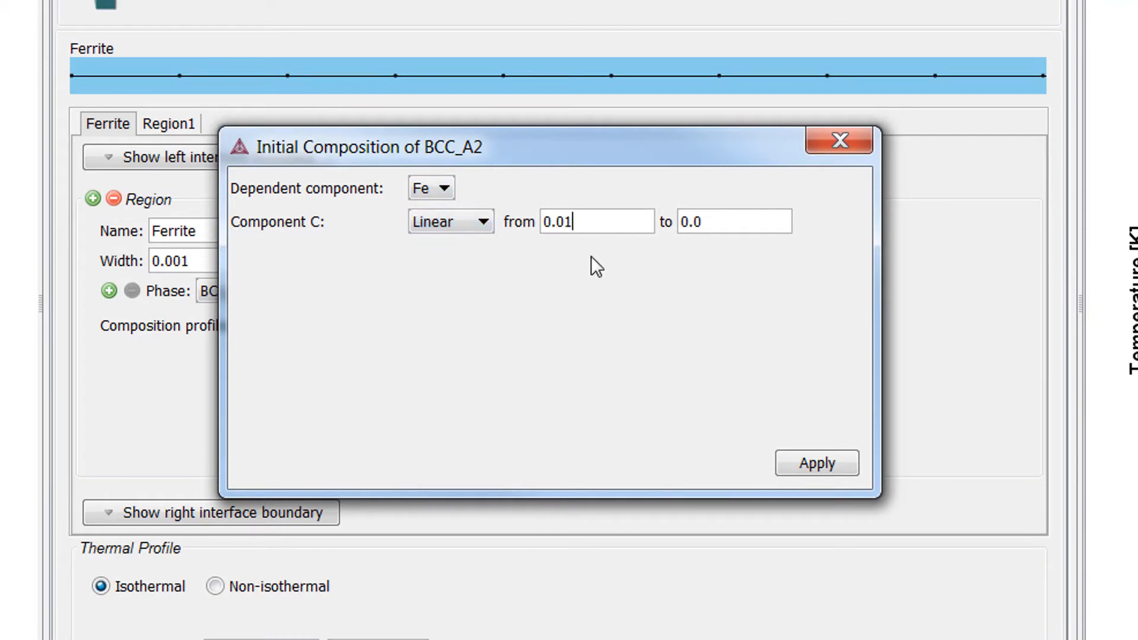
key("Tab")
key("End")
type("1")
left_click(816, 464)
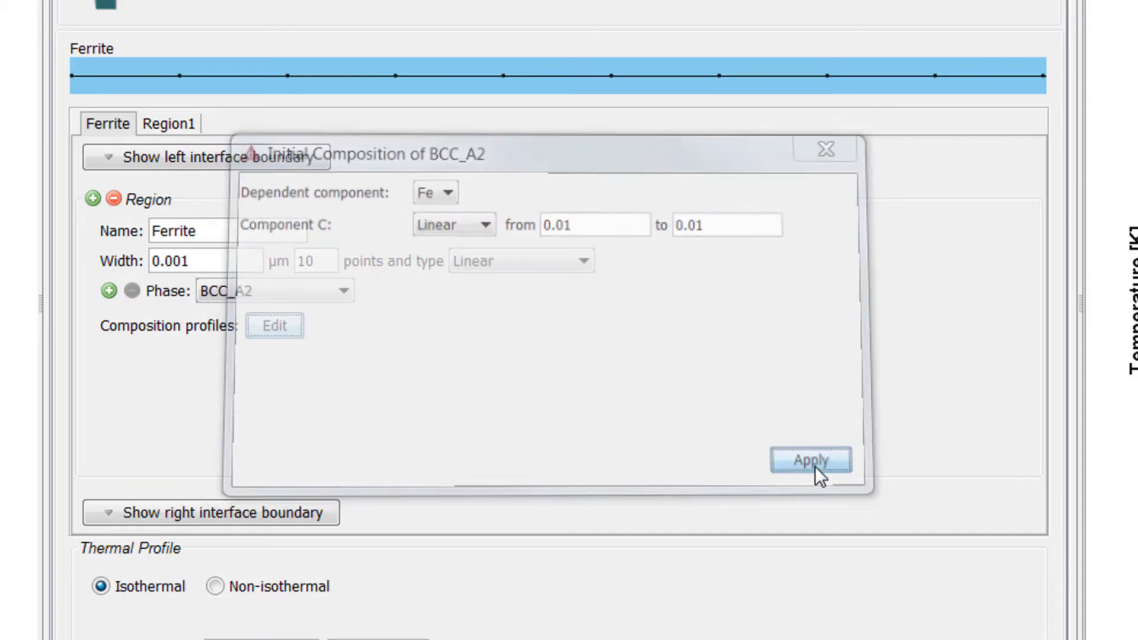
Step: Rename Region1 as Austenite and set its width to 2000 µm
double_click(175, 160)
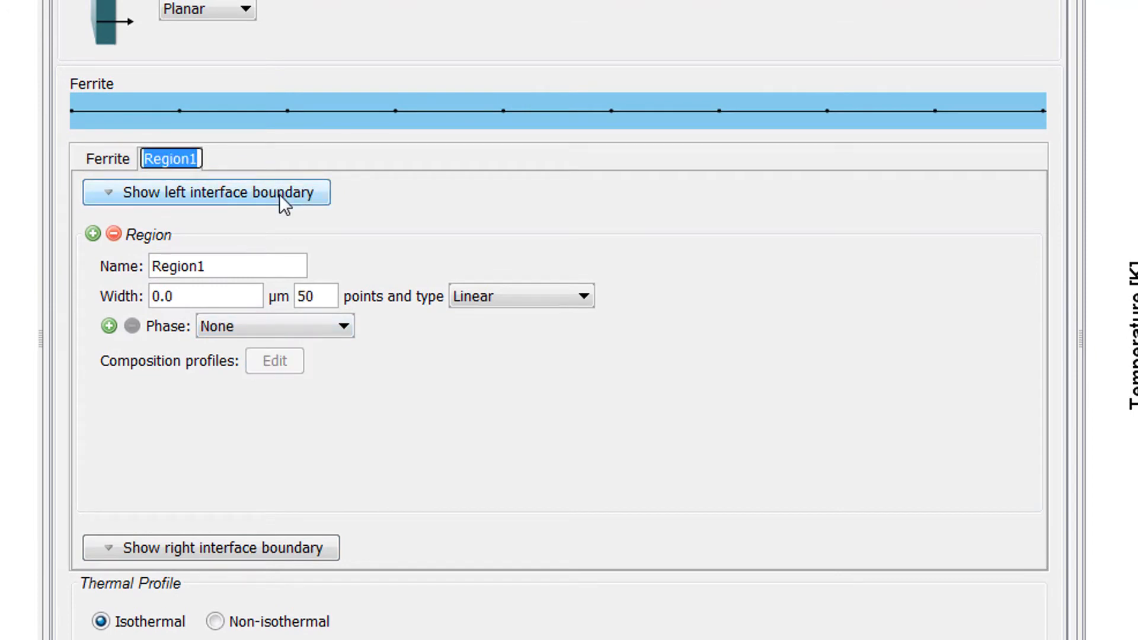
type("Austenite")
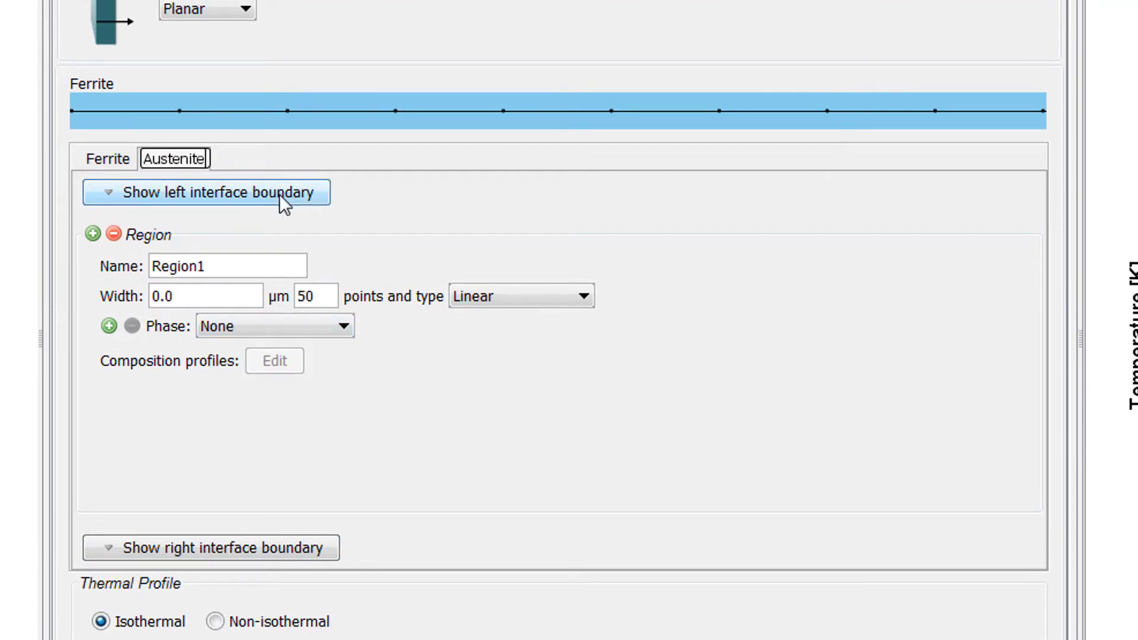
left_click(285, 204)
left_click_drag(170, 295, 78, 293)
type("2000")
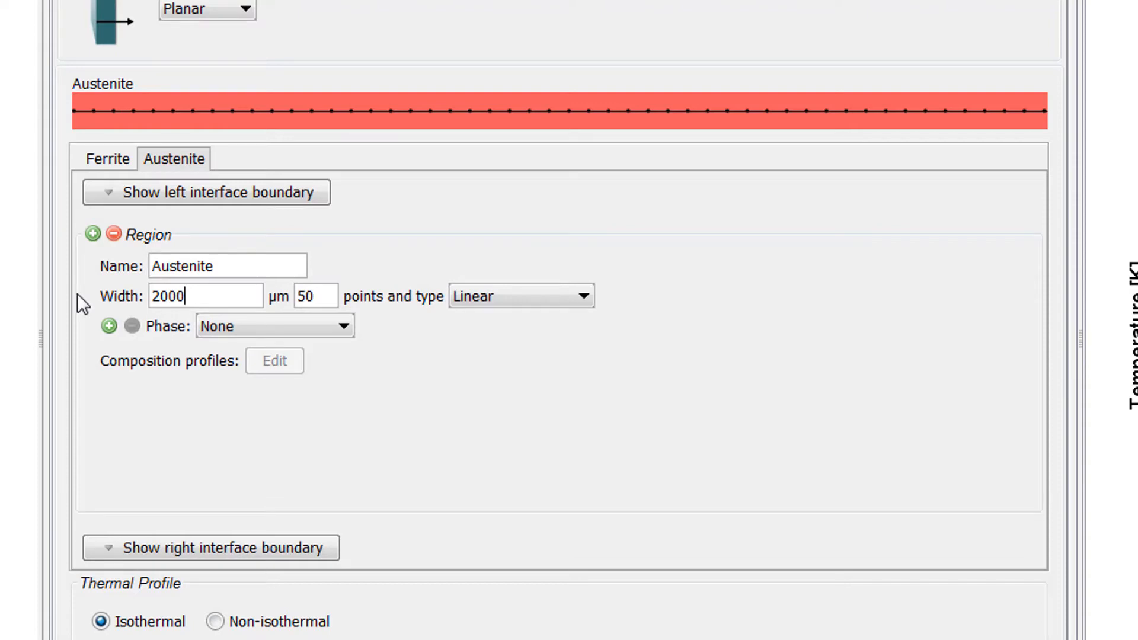
Step: Try a width of 0.001 µm for the Austenite region, and restore it to 2000 µm
key("BackSpace")
key("BackSpace")
key("BackSpace")
key("BackSpace")
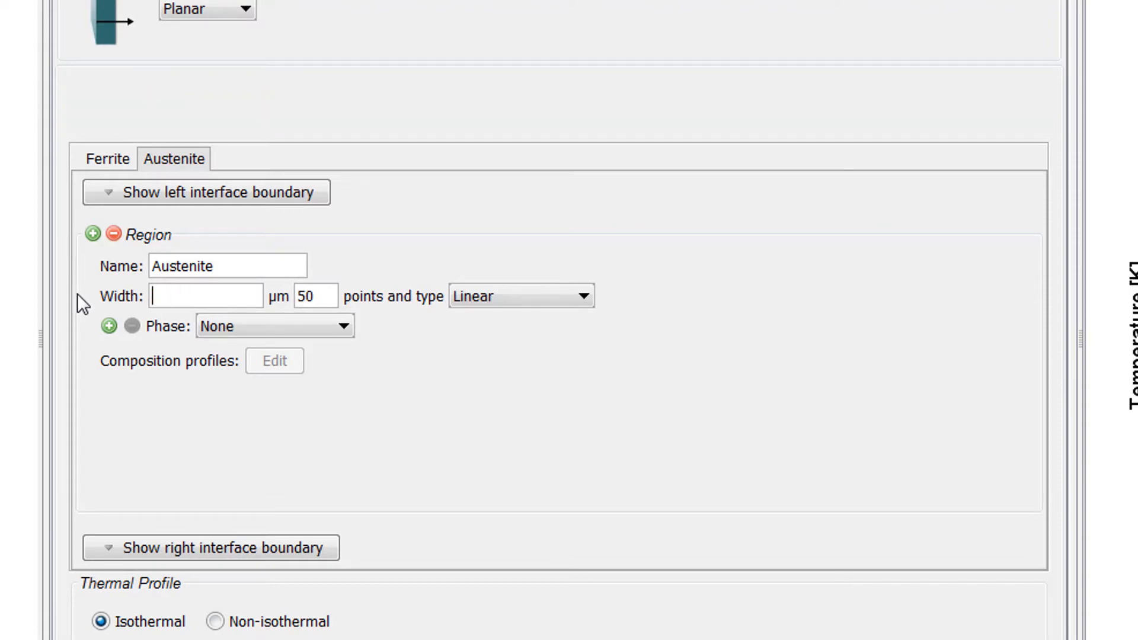
type("0.001")
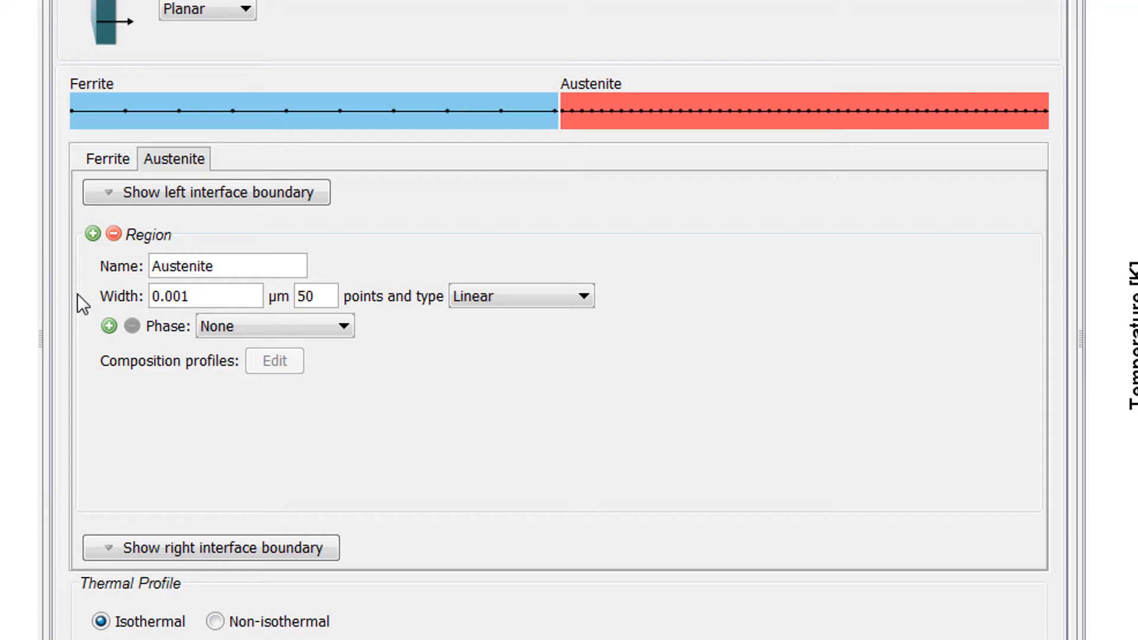
key("BackSpace")
key("BackSpace")
key("BackSpace")
key("BackSpace")
key("BackSpace")
type("2000")
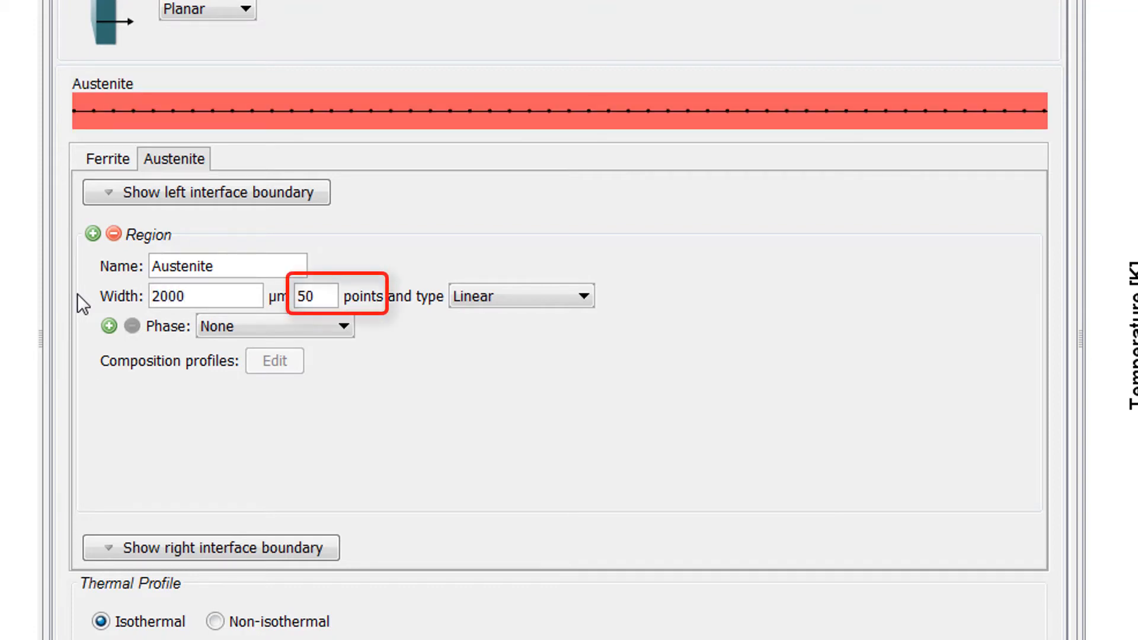
Step: Set the Austenite region's grid to Geometric with a ratio of 1.05
left_click(495, 299)
left_click(574, 346)
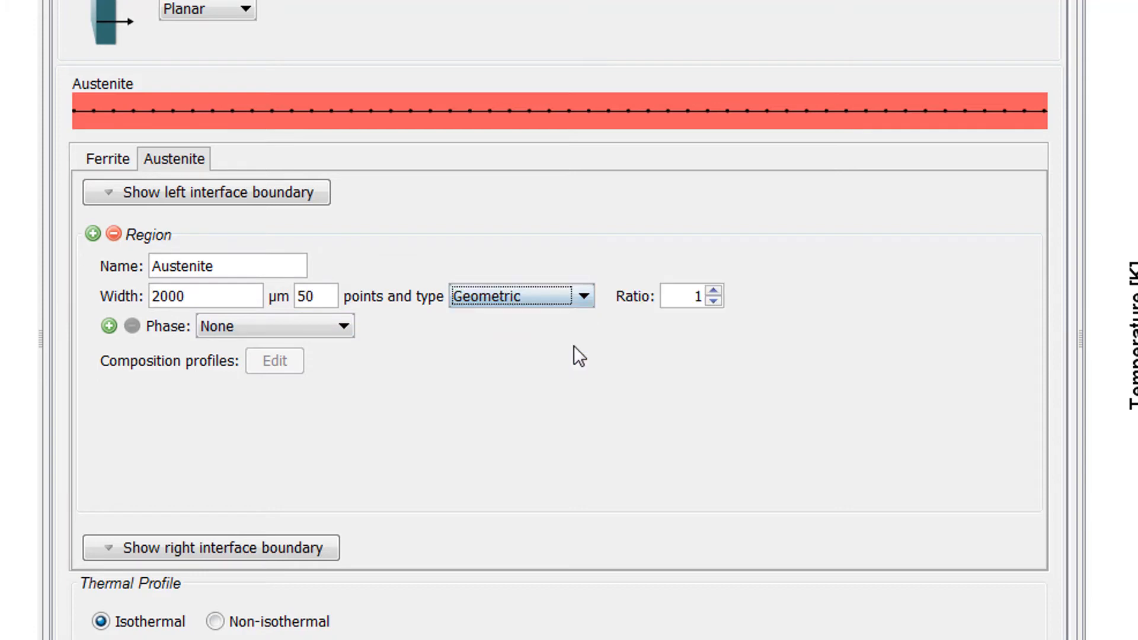
left_click(713, 292)
left_click(714, 292)
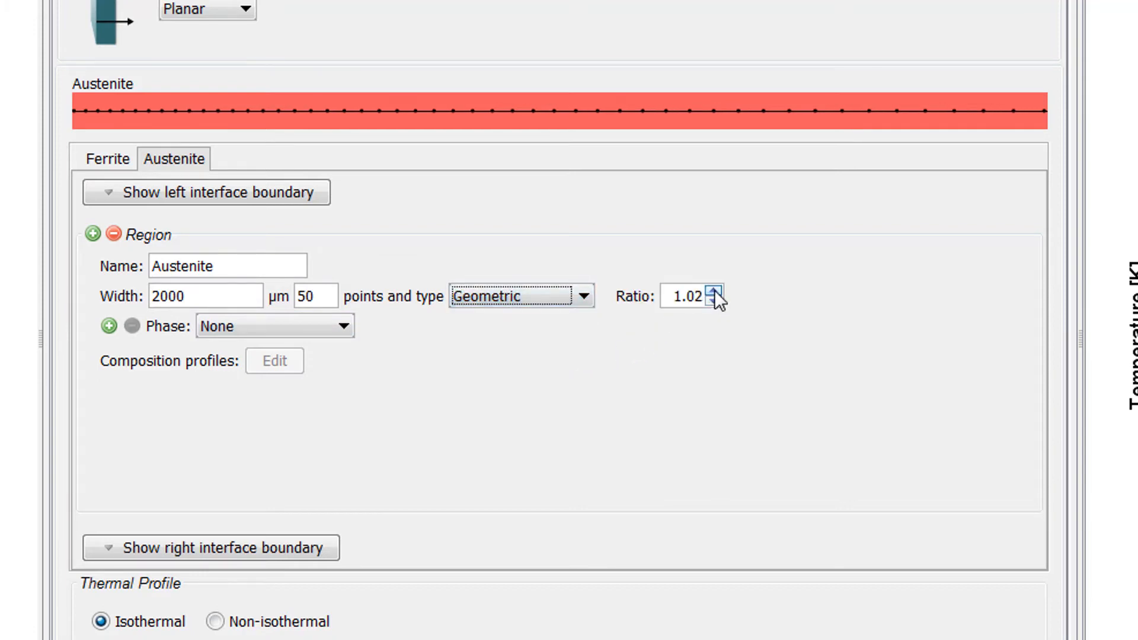
left_click(713, 292)
left_click(713, 292)
left_click(714, 292)
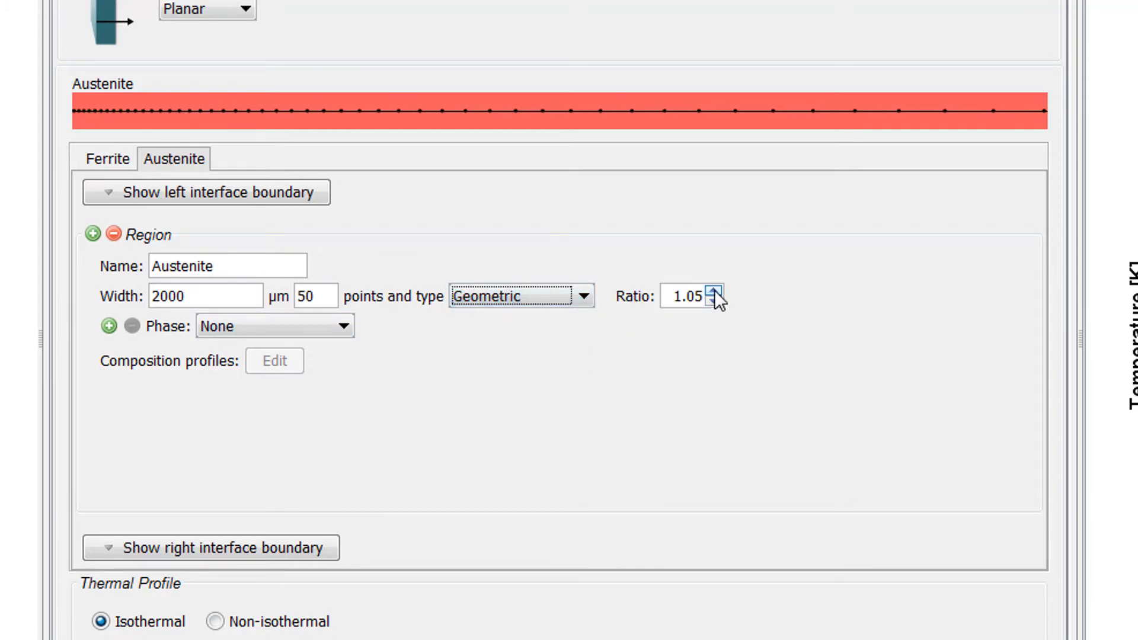
left_click(713, 301)
left_click(714, 301)
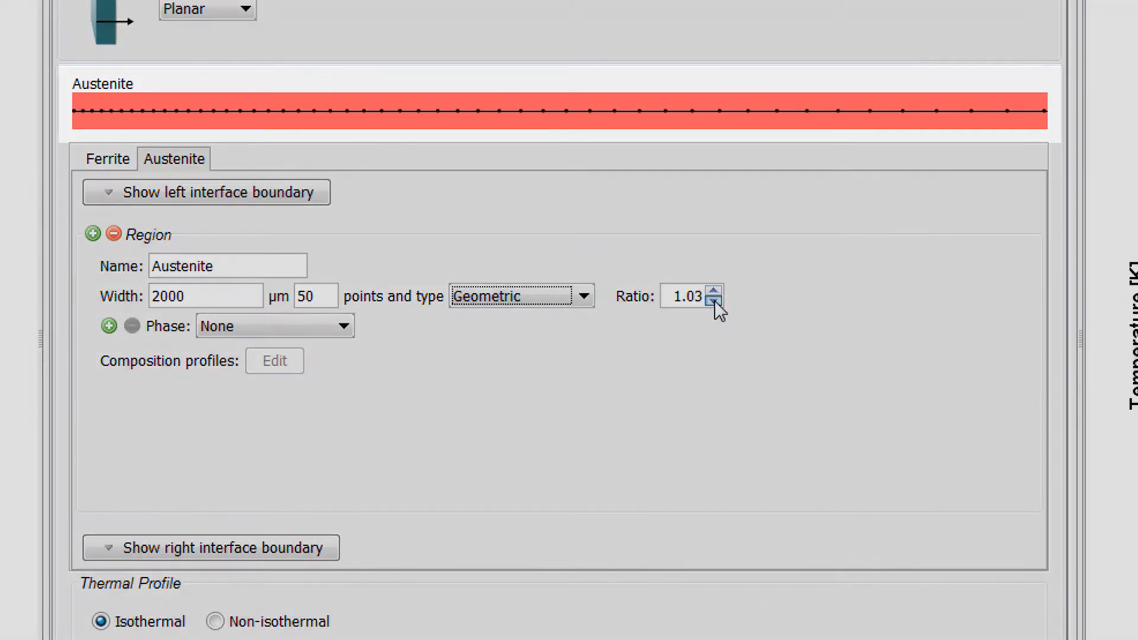
left_click(713, 301)
left_click(714, 291)
left_click(714, 291)
left_click(713, 291)
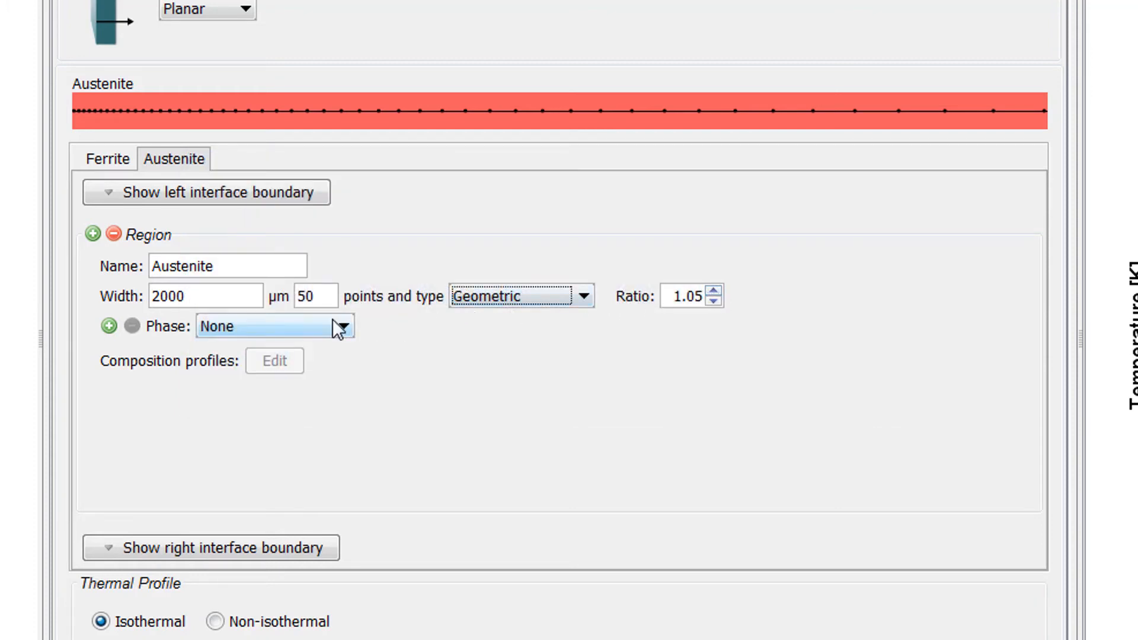
Step: Assign the FCC_A1 phase to the Austenite region and set its initial C profile to linear from 0.15 to 0.15
left_click(336, 325)
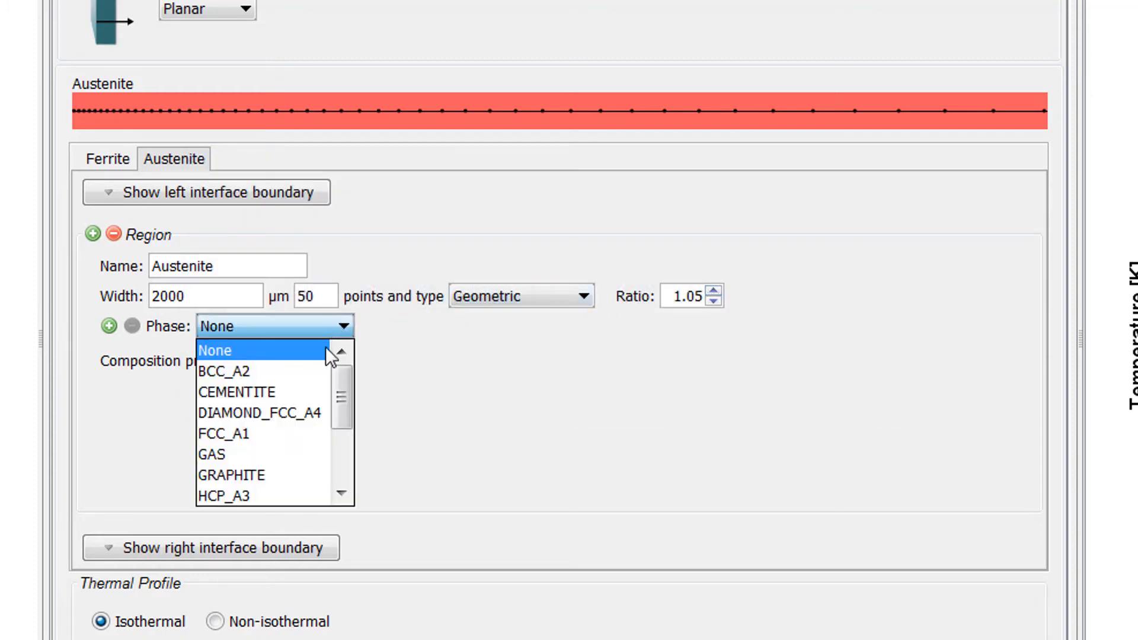
left_click(295, 433)
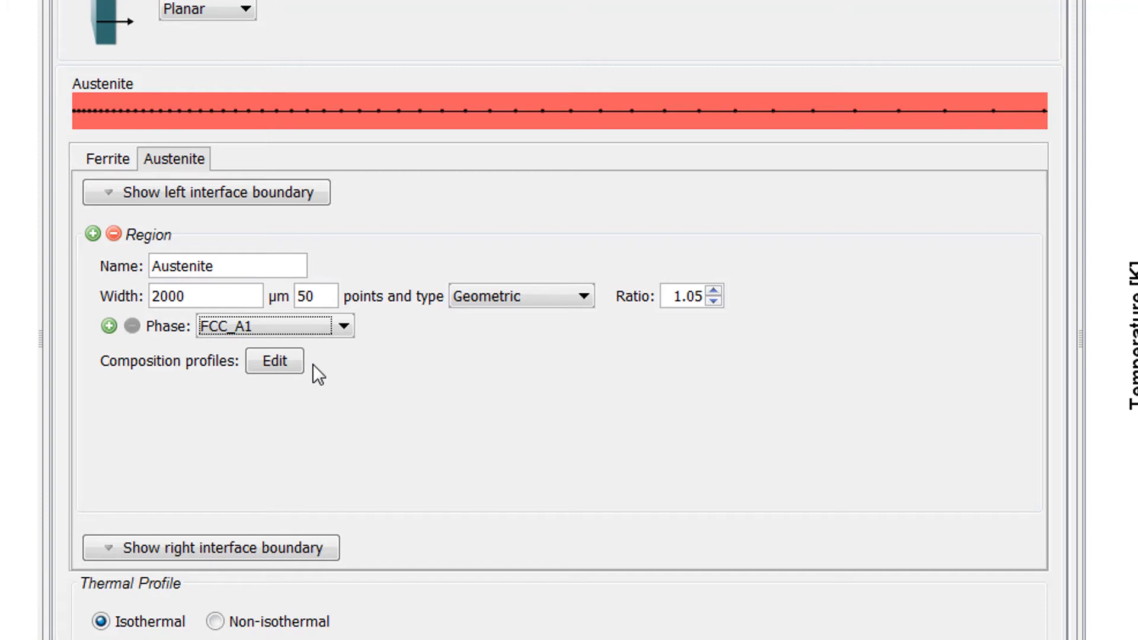
left_click(286, 362)
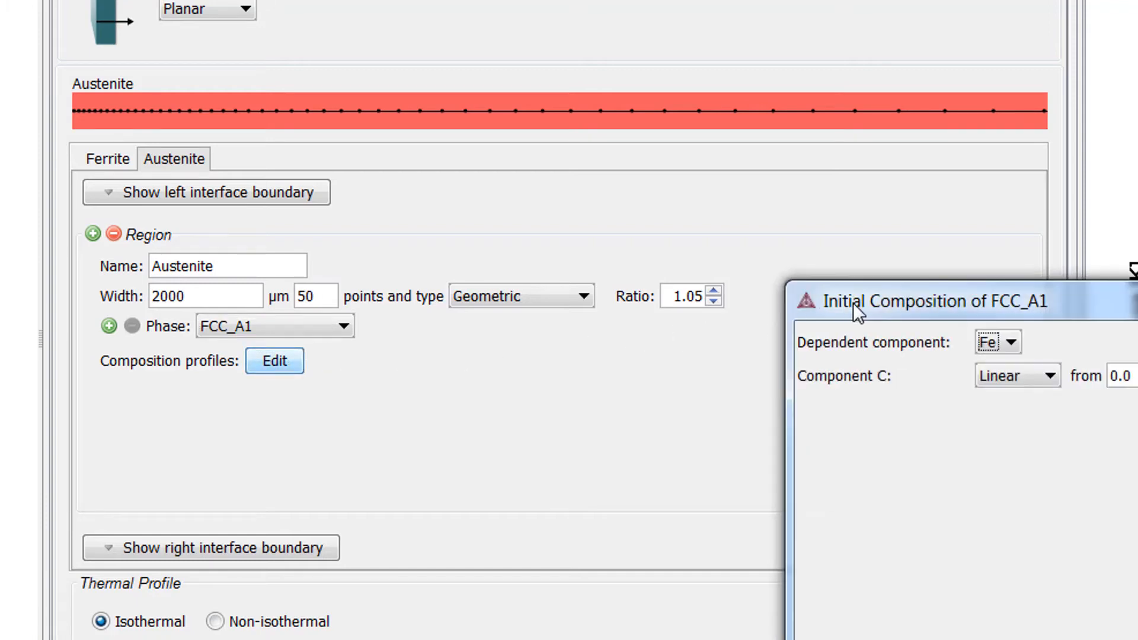
left_click_drag(858, 313, 300, 144)
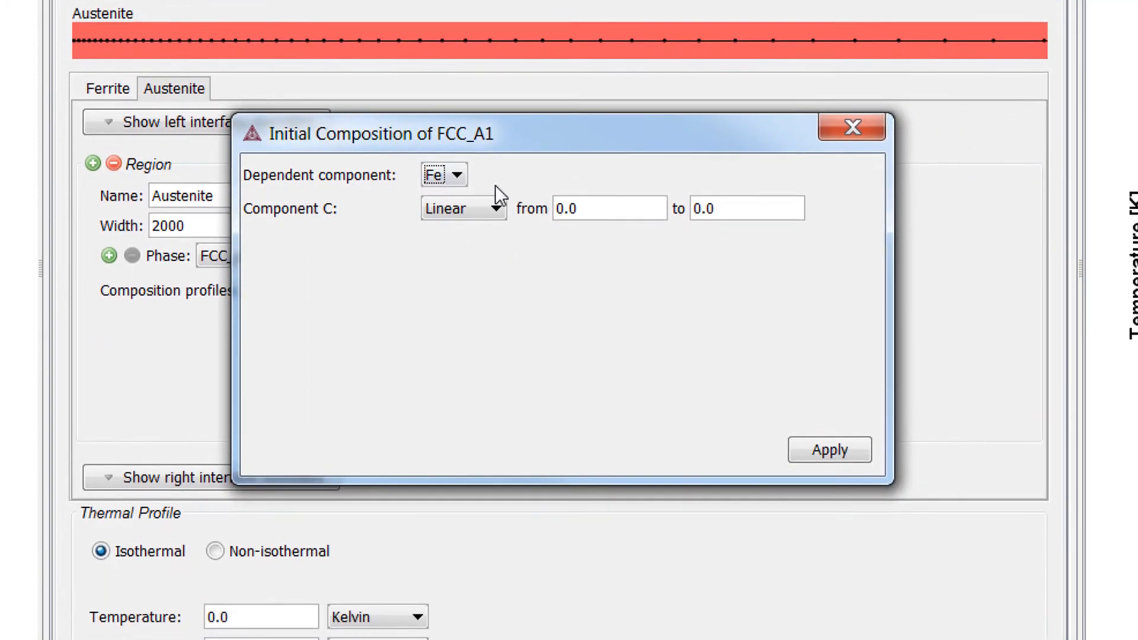
left_click(583, 208)
key("BackSpace")
type("15")
key("Tab")
key("End")
key("BackSpace")
type("1")
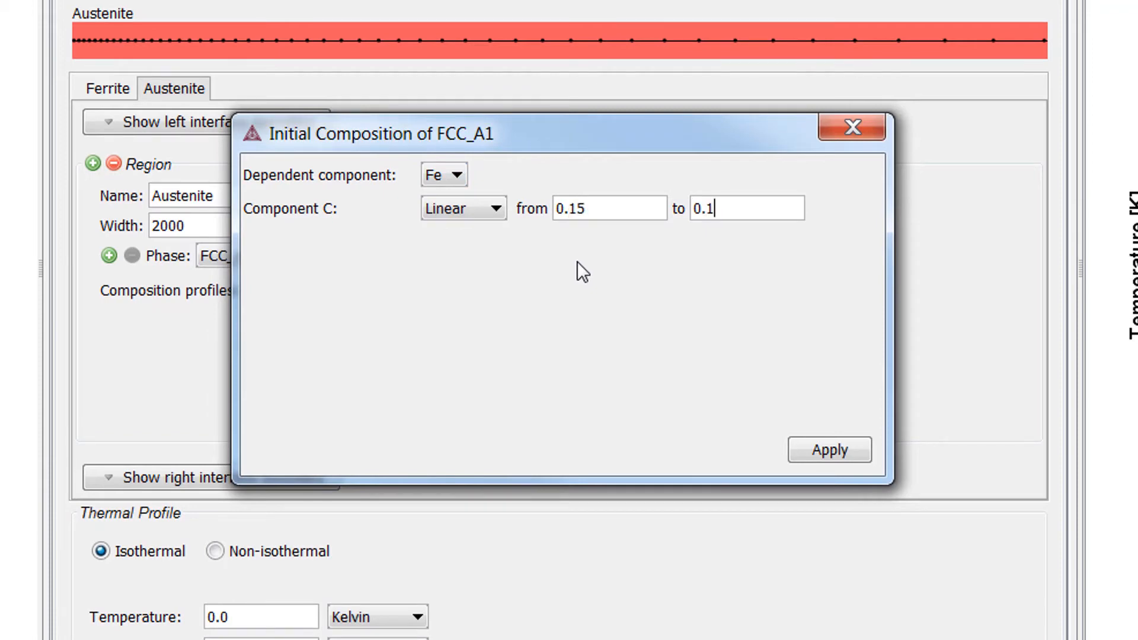
type("5")
left_click(828, 451)
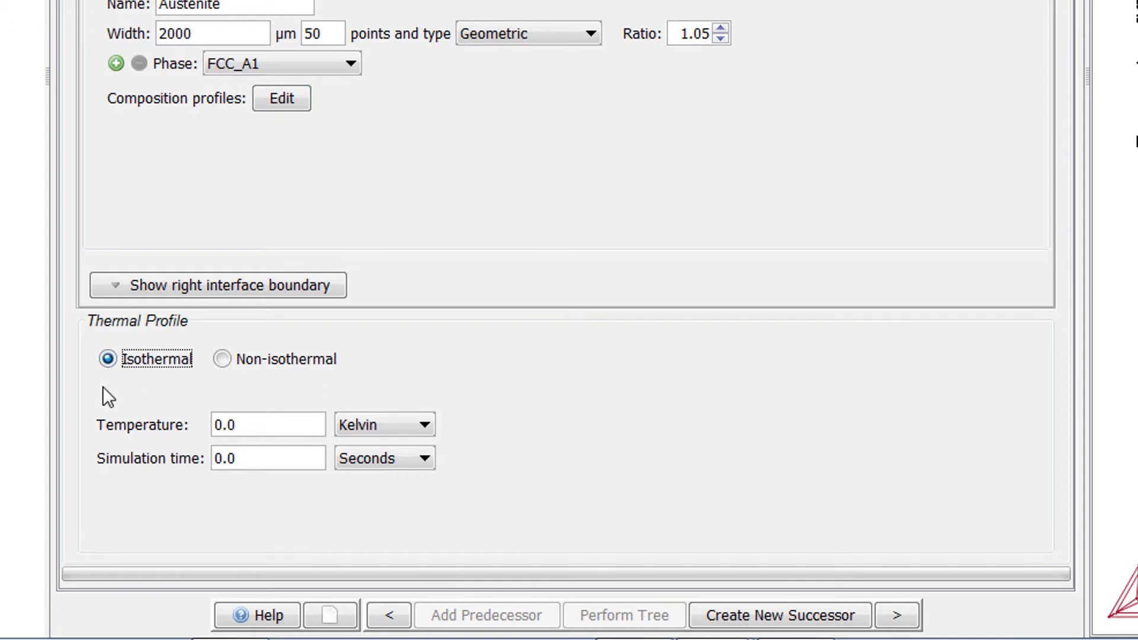
Step: Set the isothermal thermal profile to a temperature of 1050 Kelvin and a simulation time of 30 hours
left_click_drag(243, 427, 205, 427)
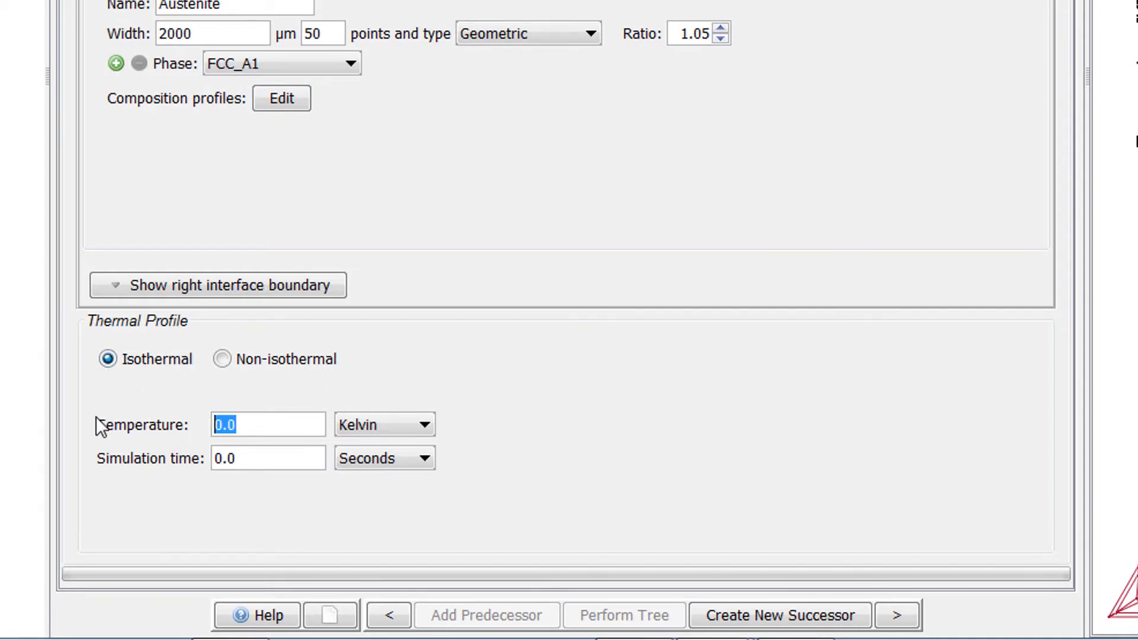
type("1050")
left_click_drag(284, 461, 206, 458)
type("30")
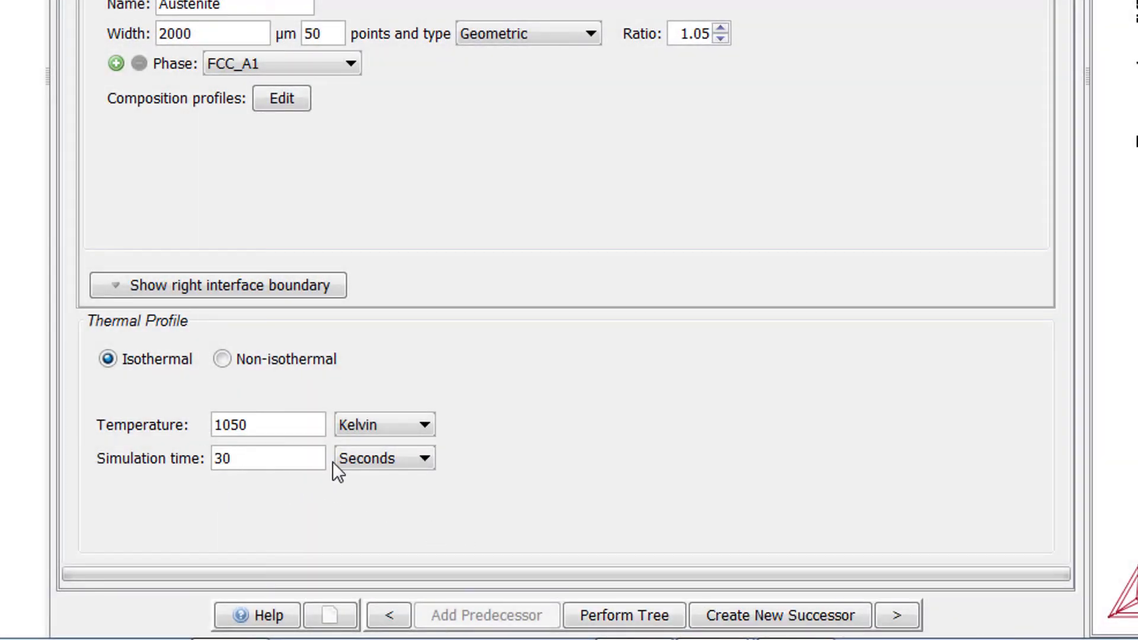
left_click(339, 466)
left_click(344, 524)
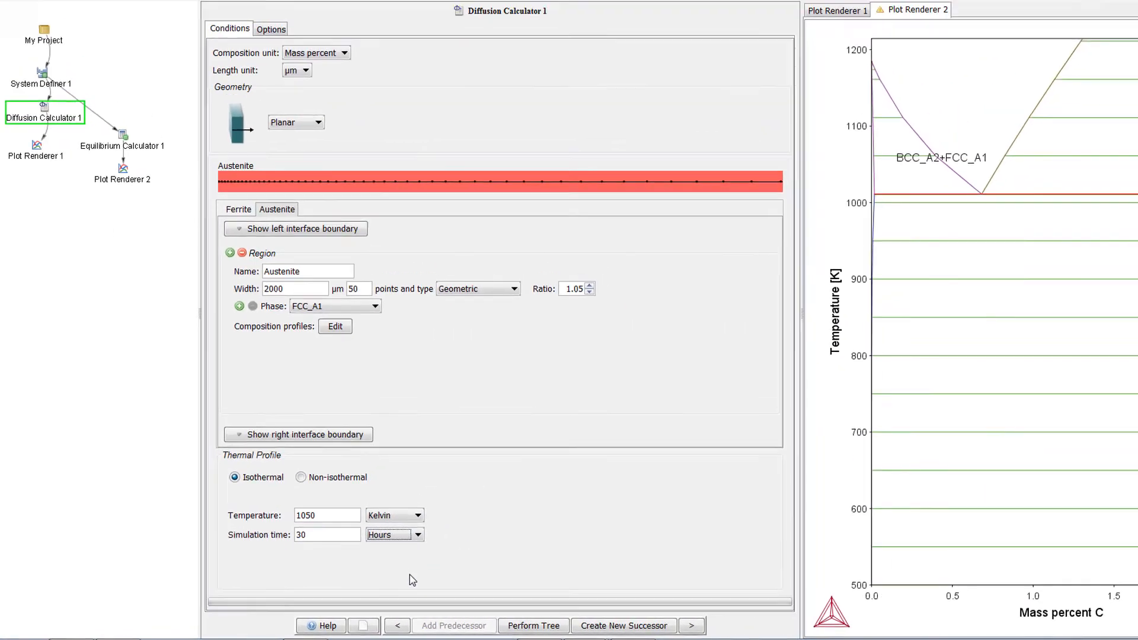
Step: Set the X-axis of Plot Renderer 1 to Time in hours
left_click(52, 171)
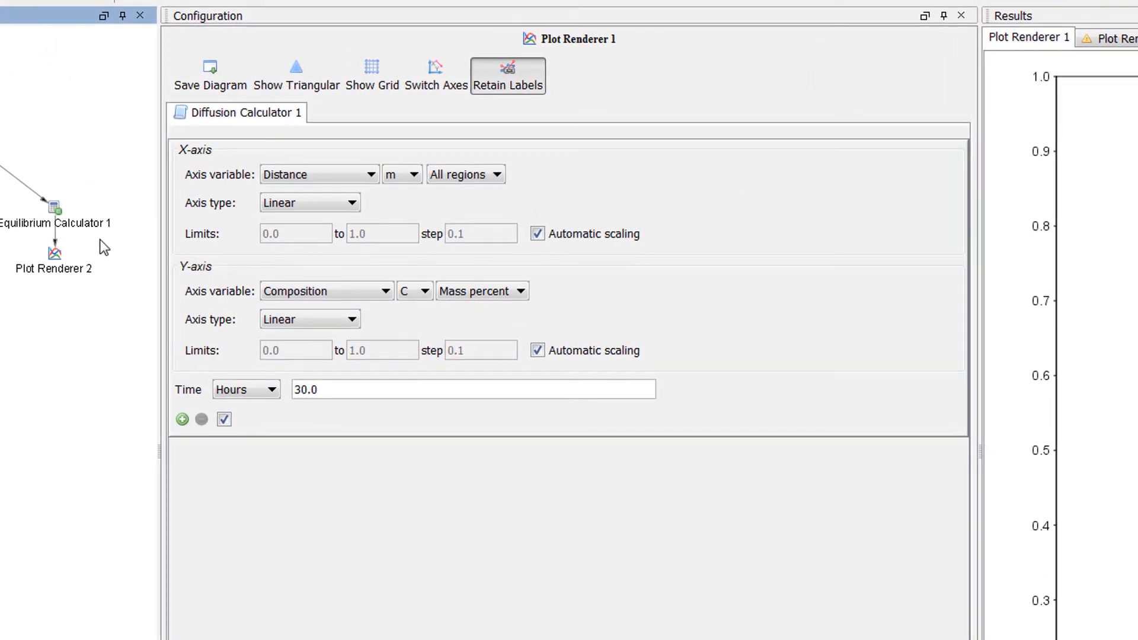
left_click(300, 173)
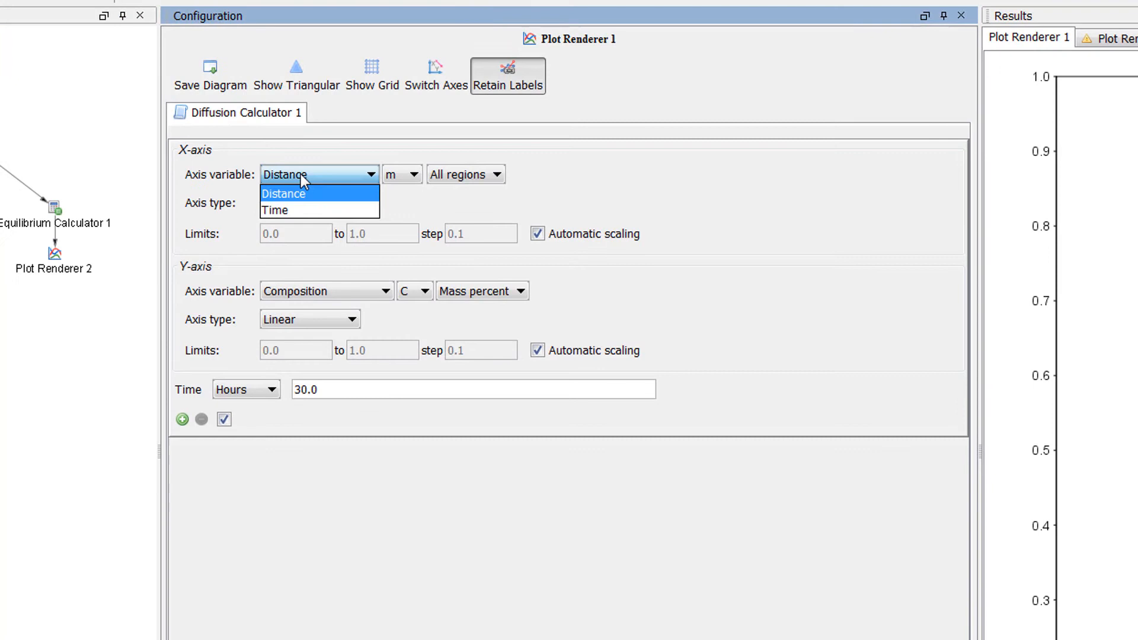
left_click(301, 207)
left_click(404, 175)
left_click(403, 223)
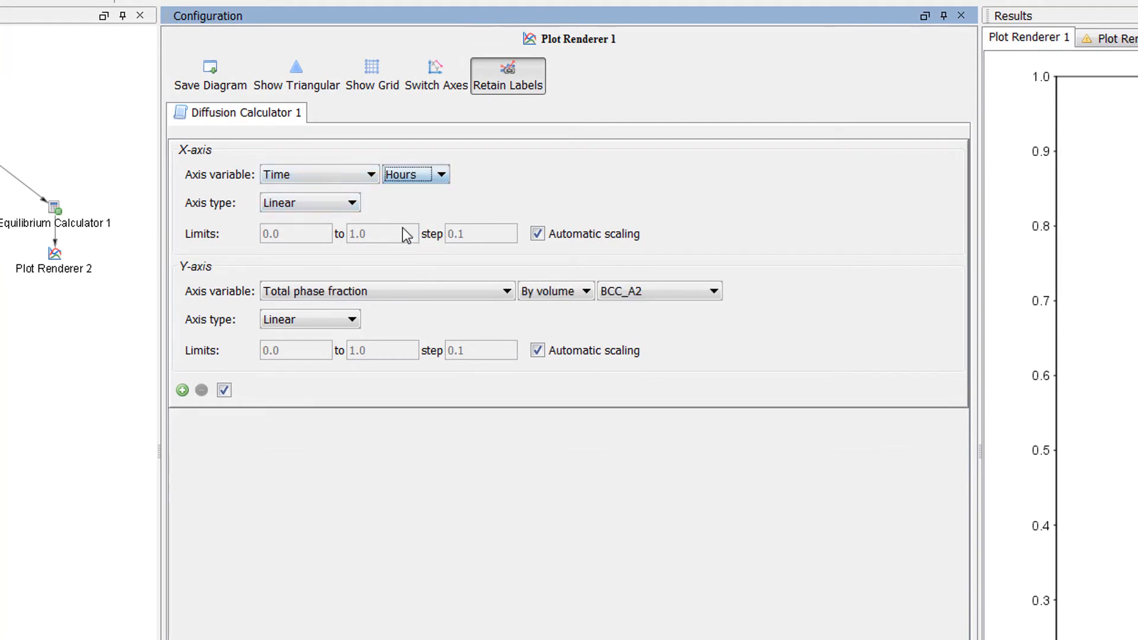
Step: Set the Y-axis to Position of interface in µm for the Ferrite/Austenite interface, and perform the simulation and plot
left_click(314, 291)
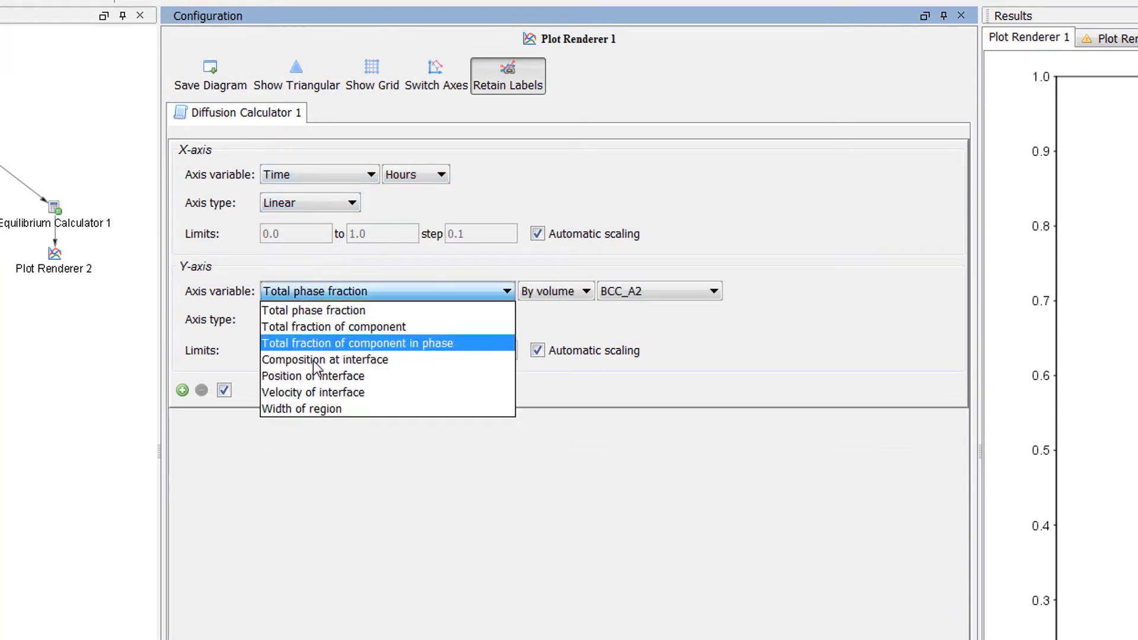
left_click(436, 375)
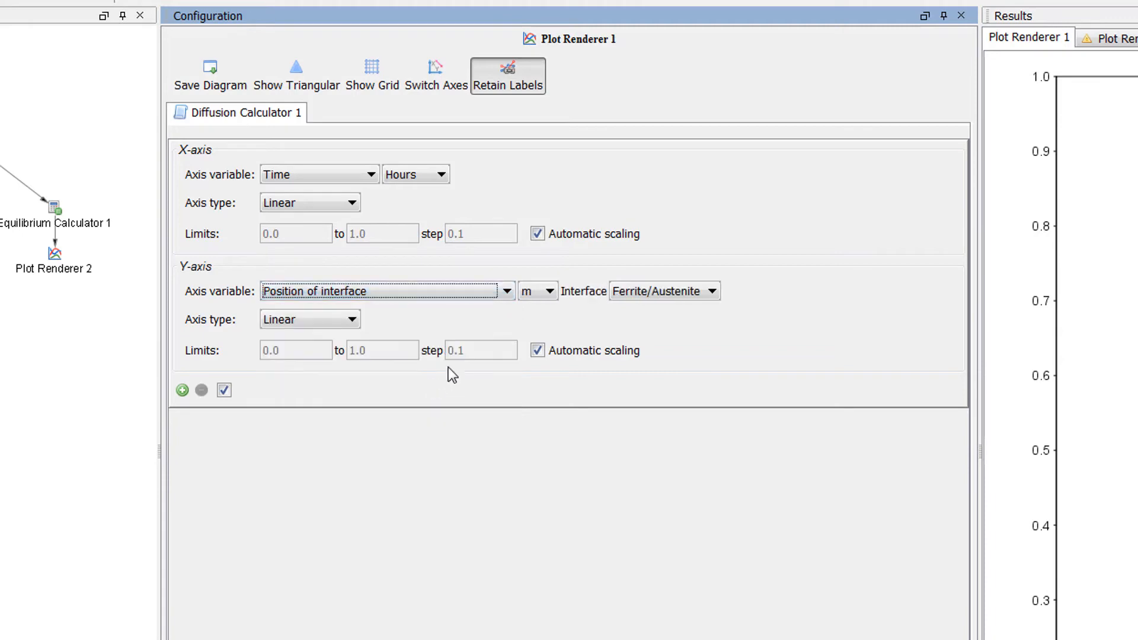
left_click(542, 296)
left_click(537, 323)
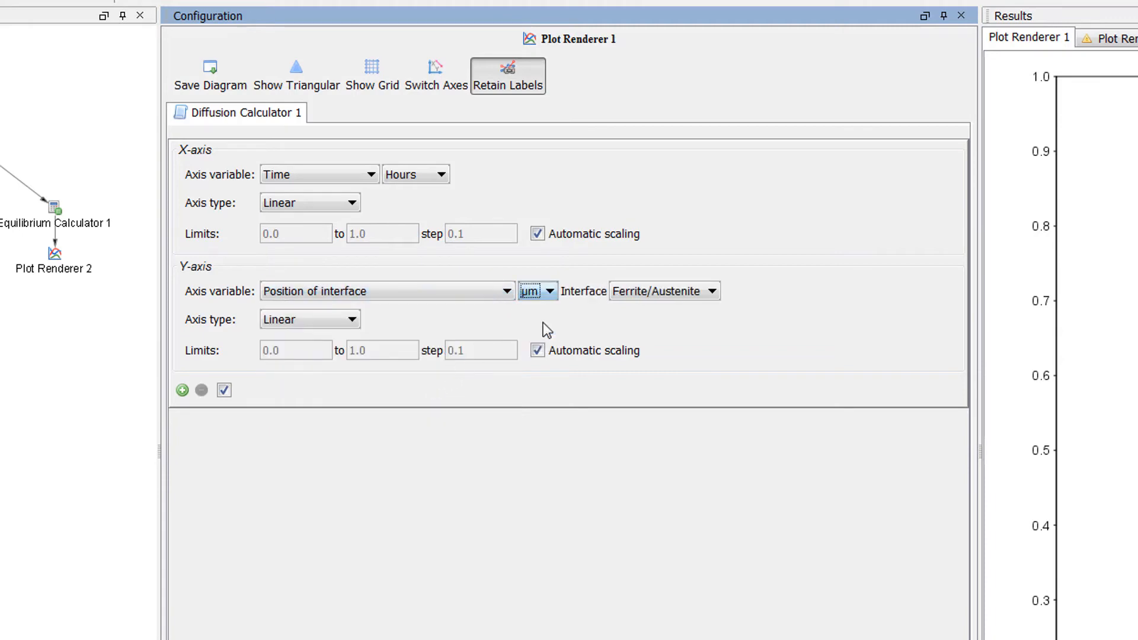
left_click(642, 294)
left_click(645, 309)
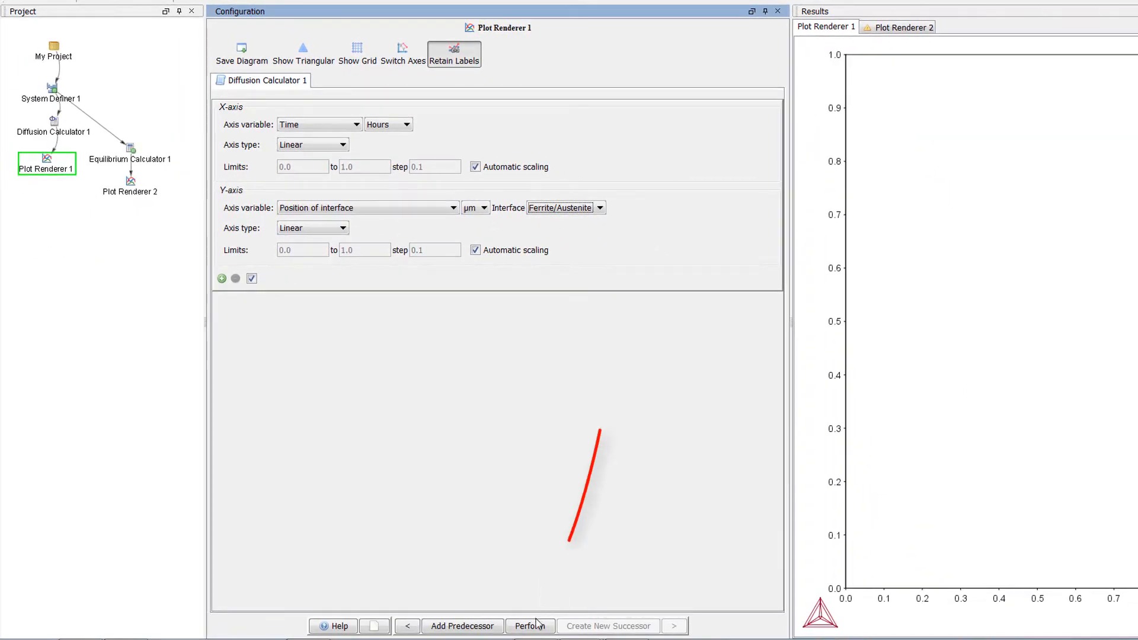
left_click(537, 624)
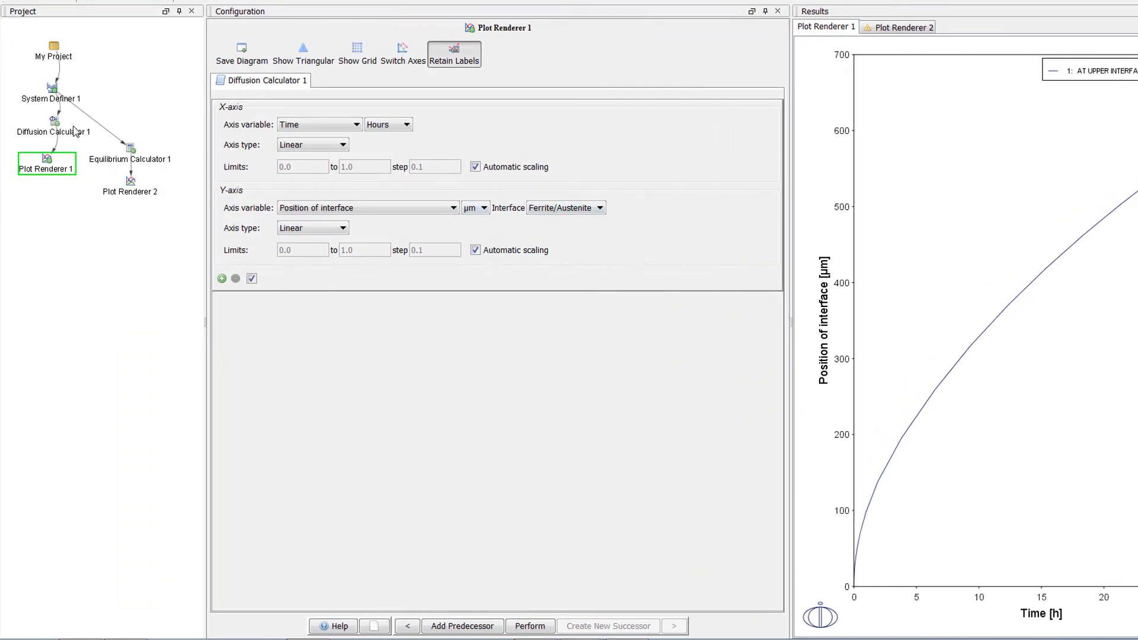
Step: Extend Diffusion Calculator 1's simulation time to 300 hours, rerun the calculation and its plot, and move the legend clear of the curve
left_click(58, 124)
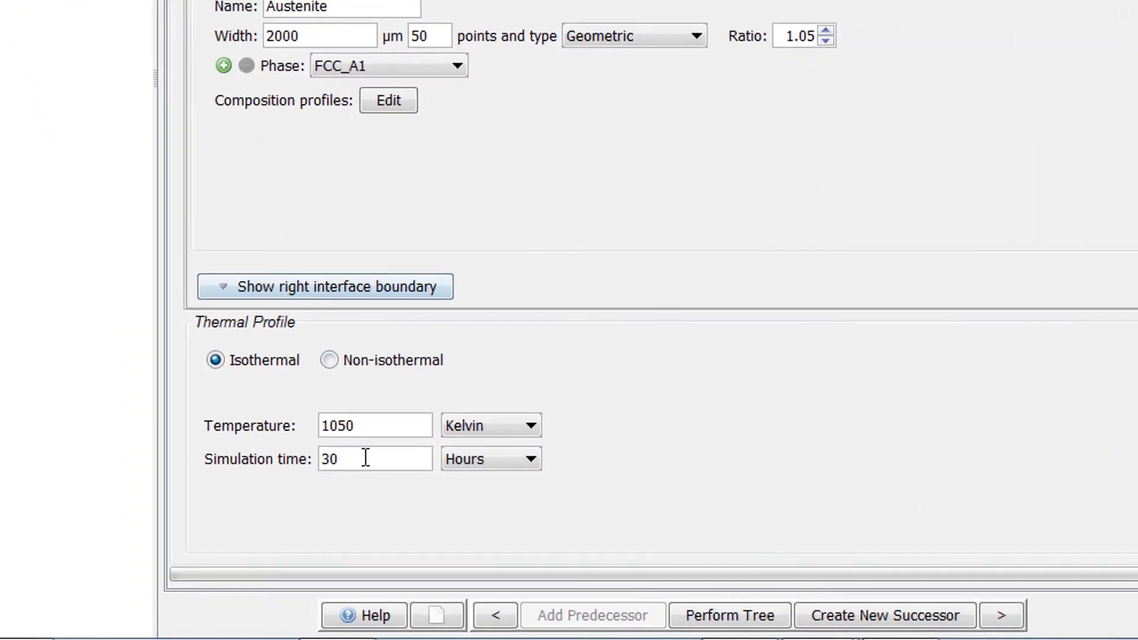
left_click(324, 537)
type("0")
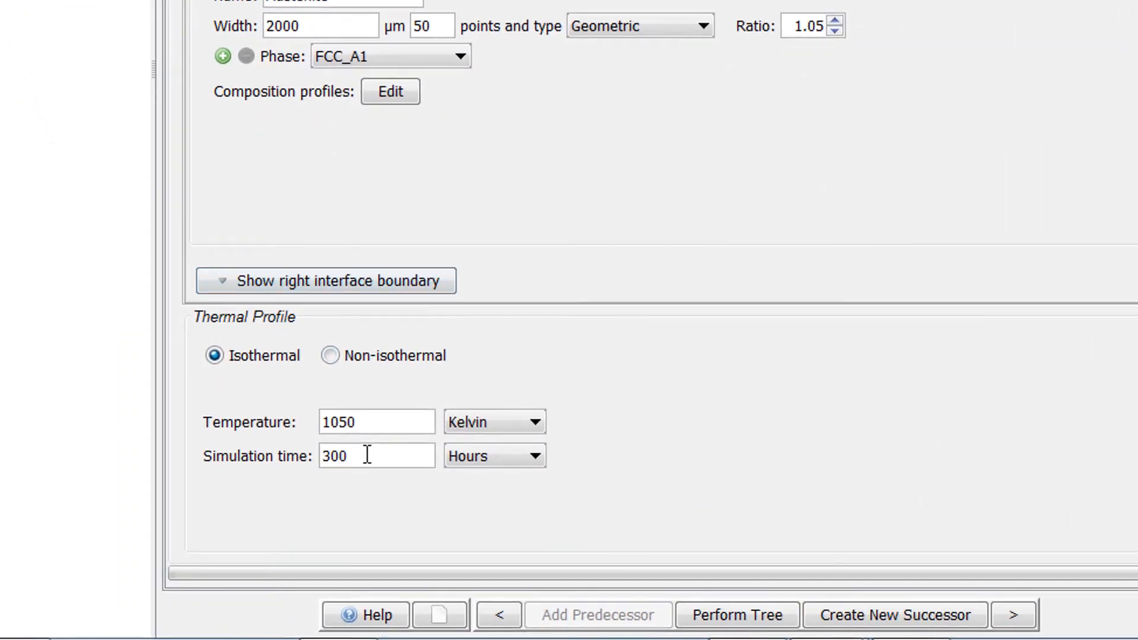
left_click(716, 614)
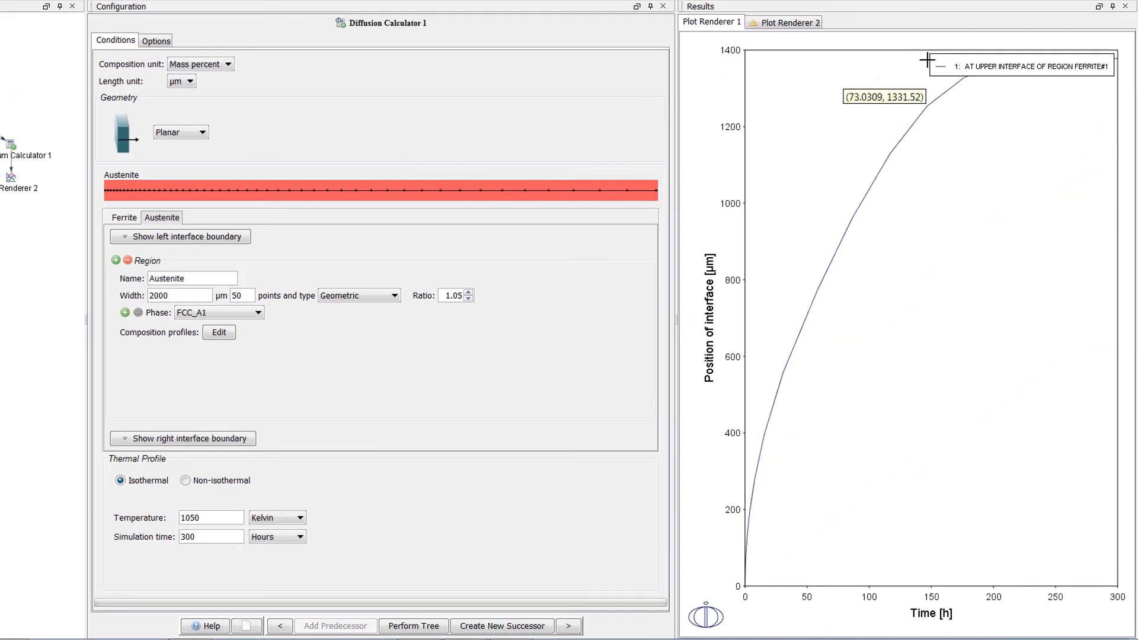
left_click_drag(971, 69, 948, 183)
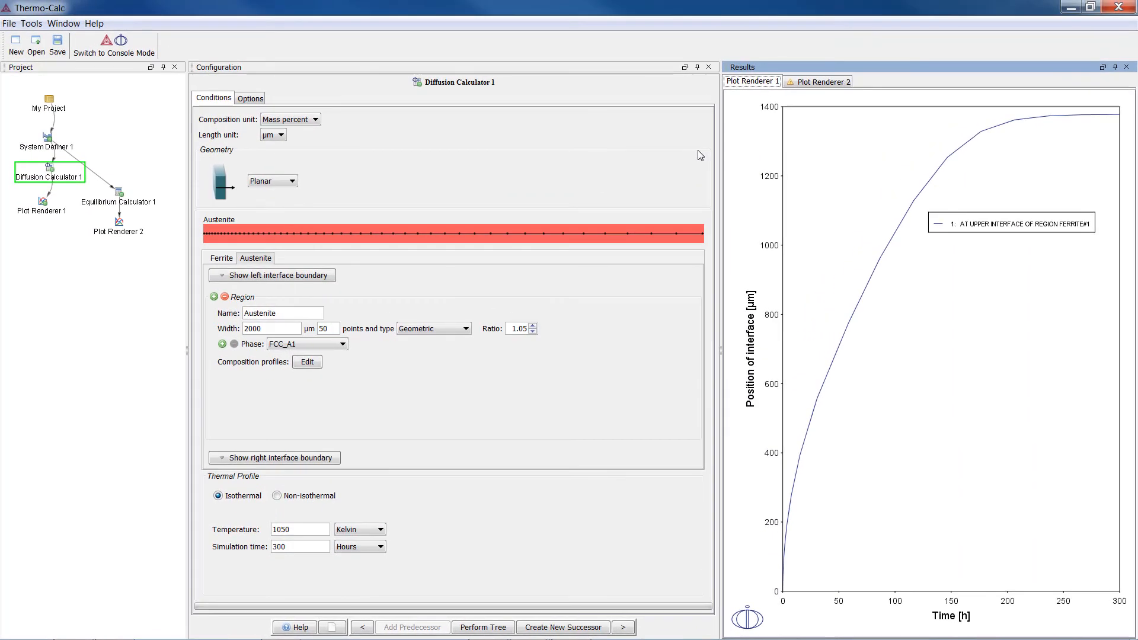
Step: Add a second Plot Renderer as successor to Diffusion Calculator 1 and place it below Plot Renderer 1
right_click(52, 174)
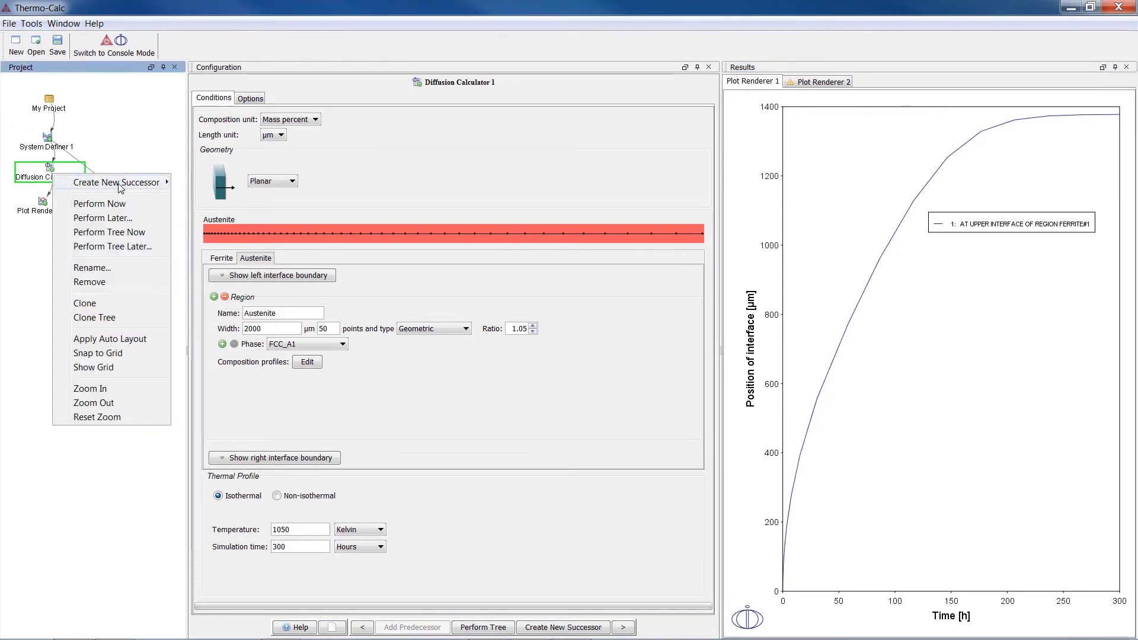
mouse_move(121, 187)
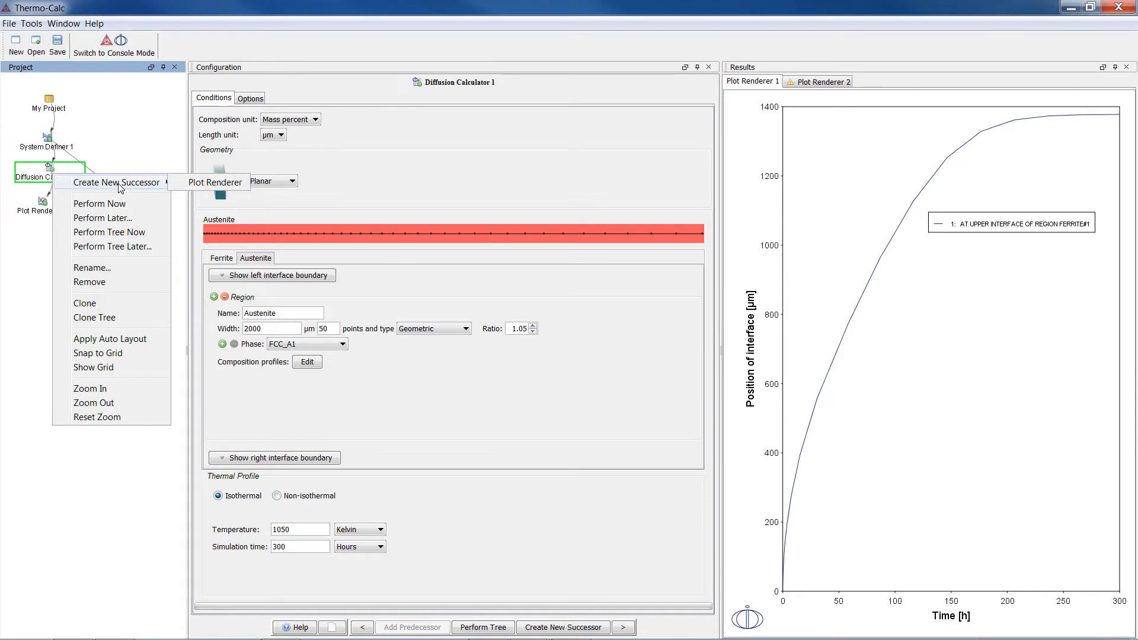
left_click(196, 183)
left_click_drag(16, 229, 48, 241)
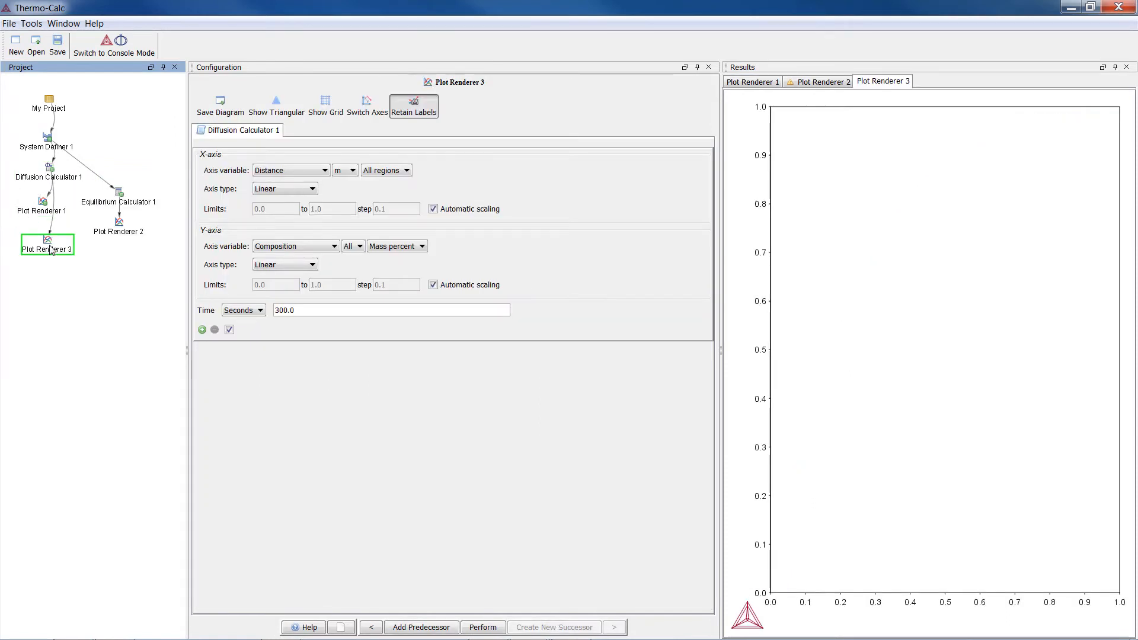
Step: Rename the new plot renderer as "composition profile C"
right_click(50, 245)
left_click(112, 312)
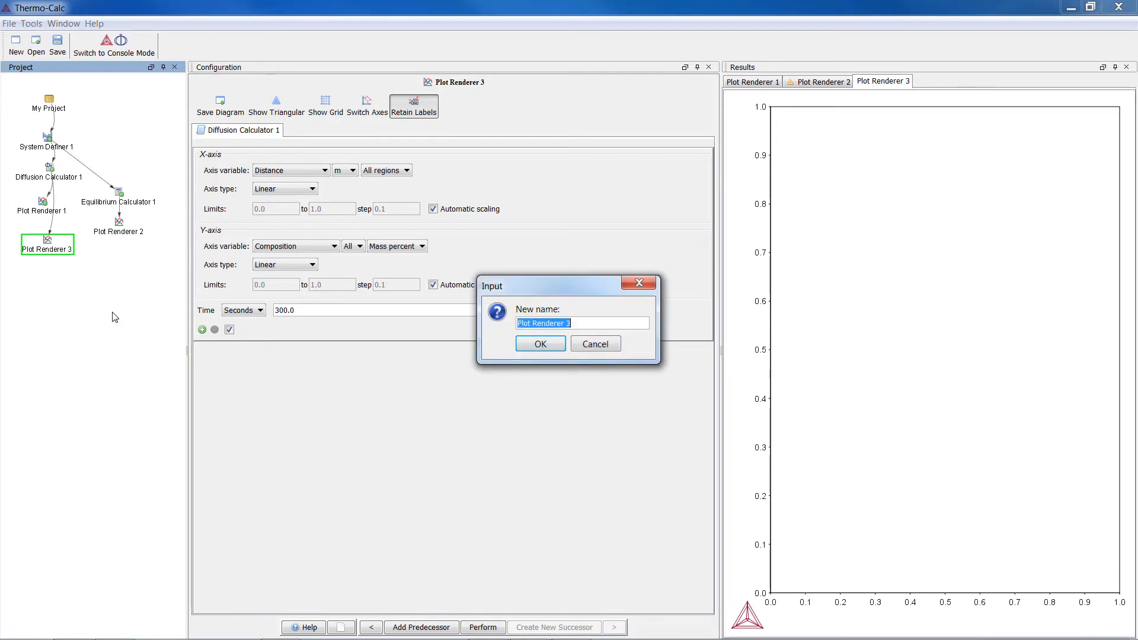
type("composition profile C")
key("Return")
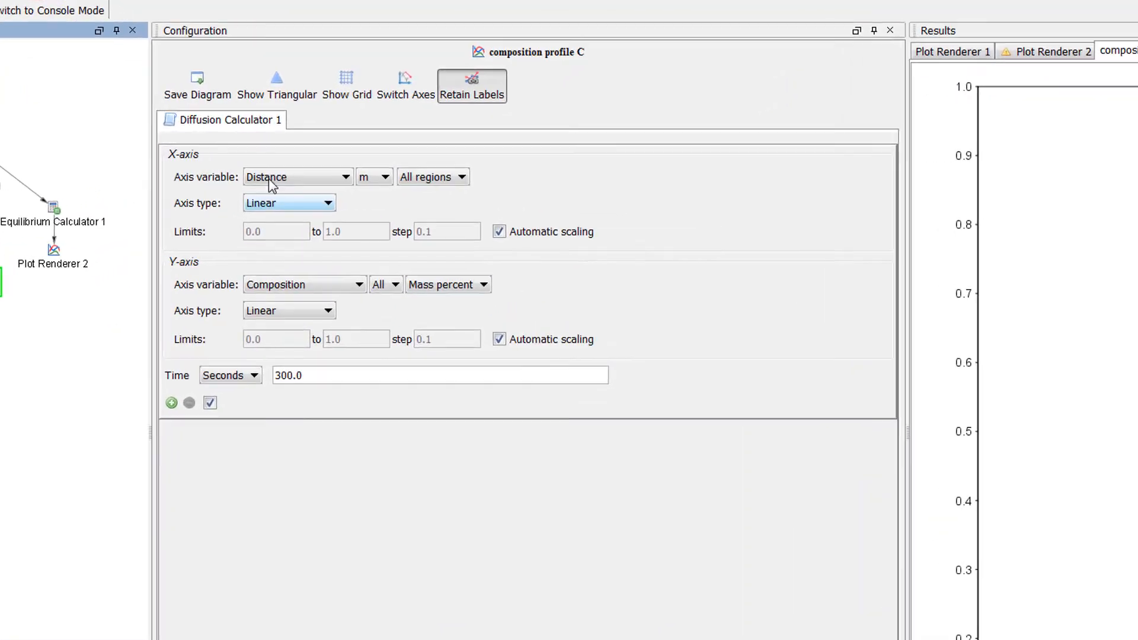
Step: Set the composition profile plot's X-axis to Distance in µm over all regions
left_click(269, 179)
left_click(268, 179)
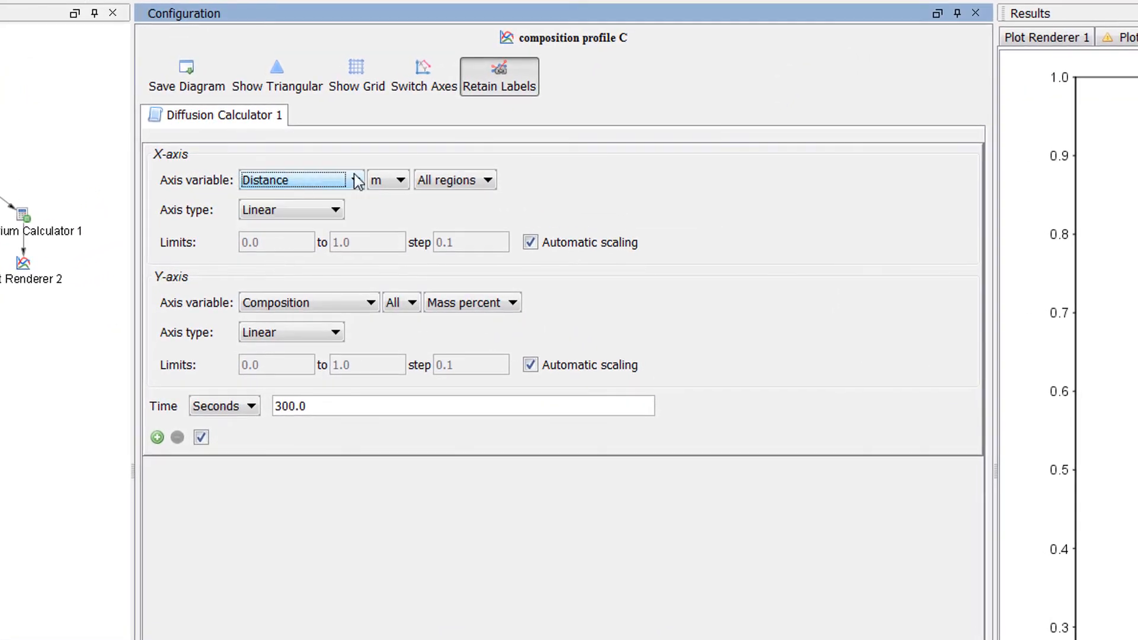
left_click(374, 177)
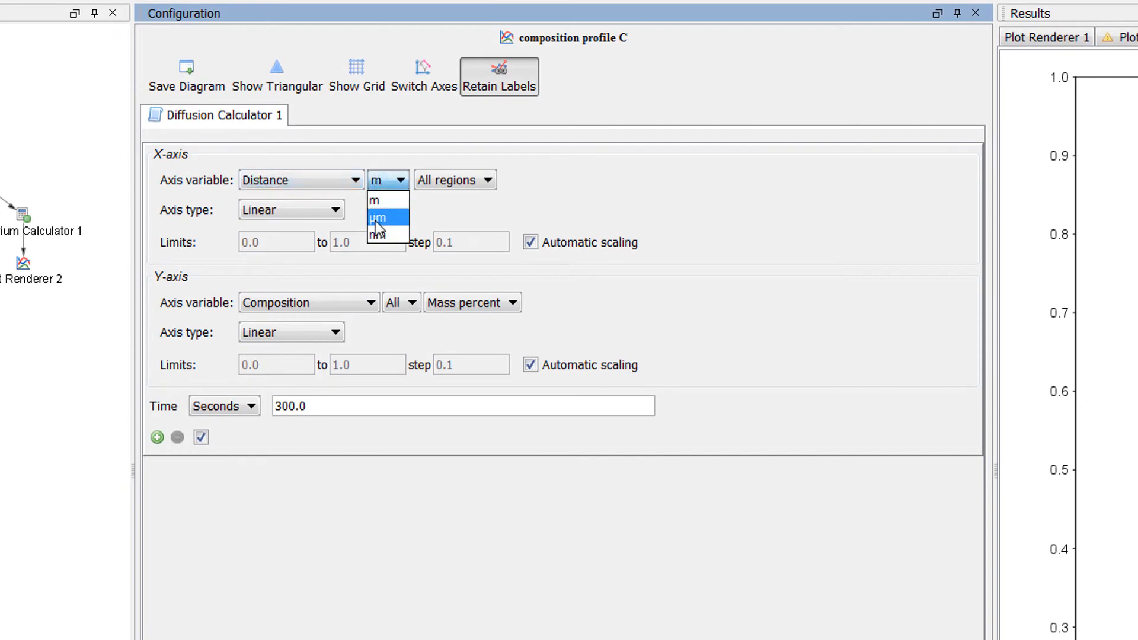
left_click(376, 218)
left_click(430, 181)
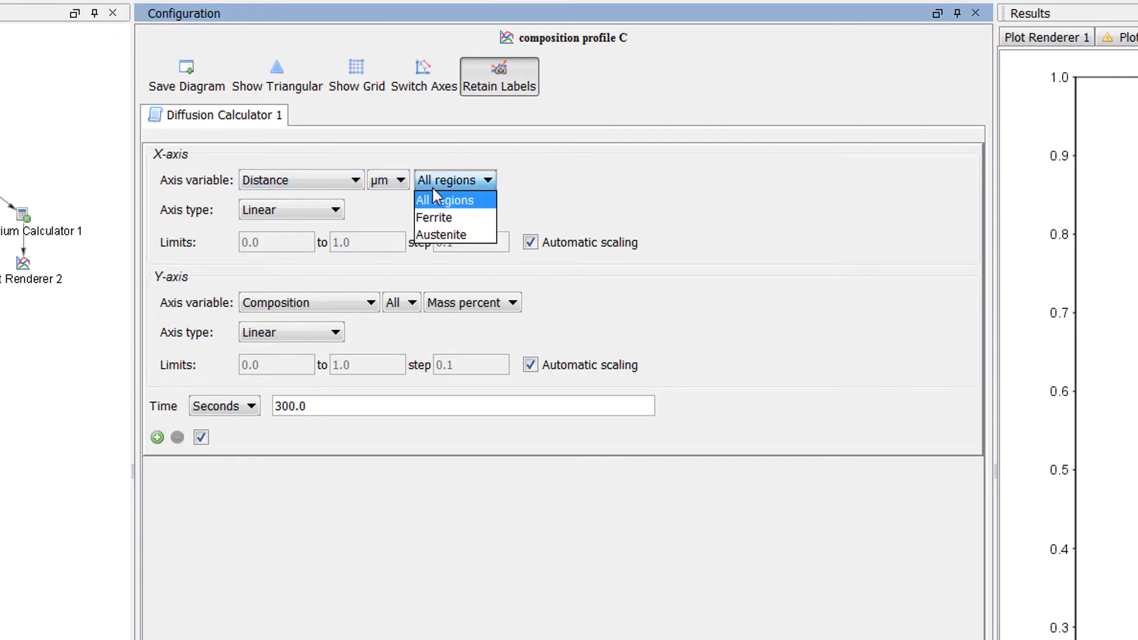
left_click(433, 187)
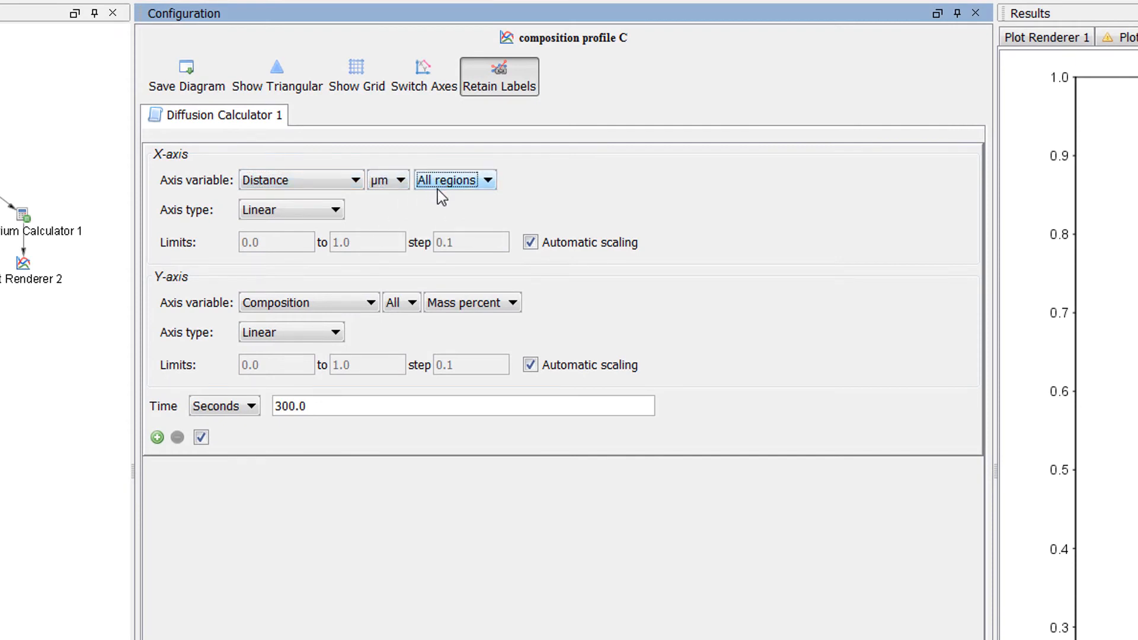
Step: Turn off automatic scaling for the X-axis and set its limits from 0.0 to 2000 with a step of 200
left_click(529, 242)
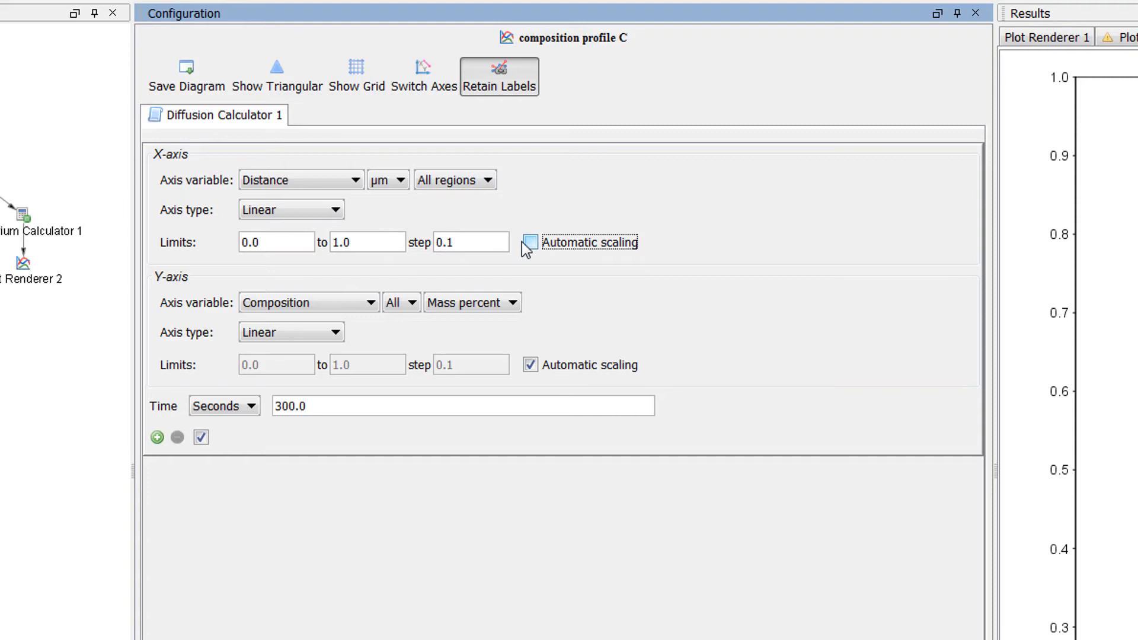
left_click(285, 242)
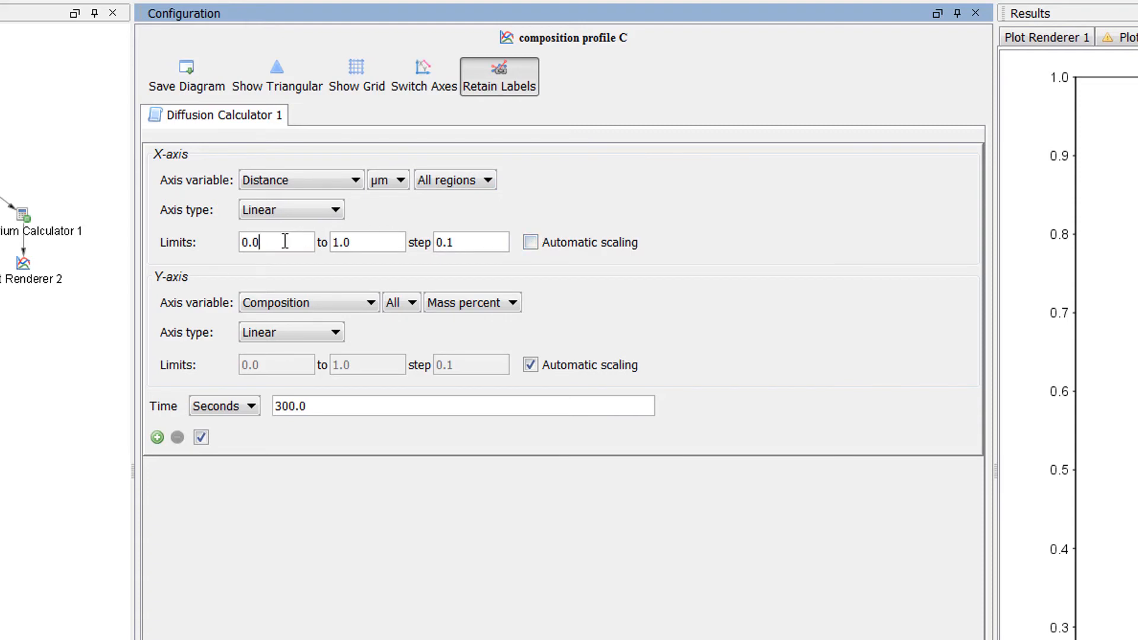
double_click(339, 241)
key("Delete")
key("Delete")
key("Delete")
type("200")
Step: Set the Y-axis to the composition of C in mass percent
left_click(347, 300)
left_click(348, 299)
left_click(398, 302)
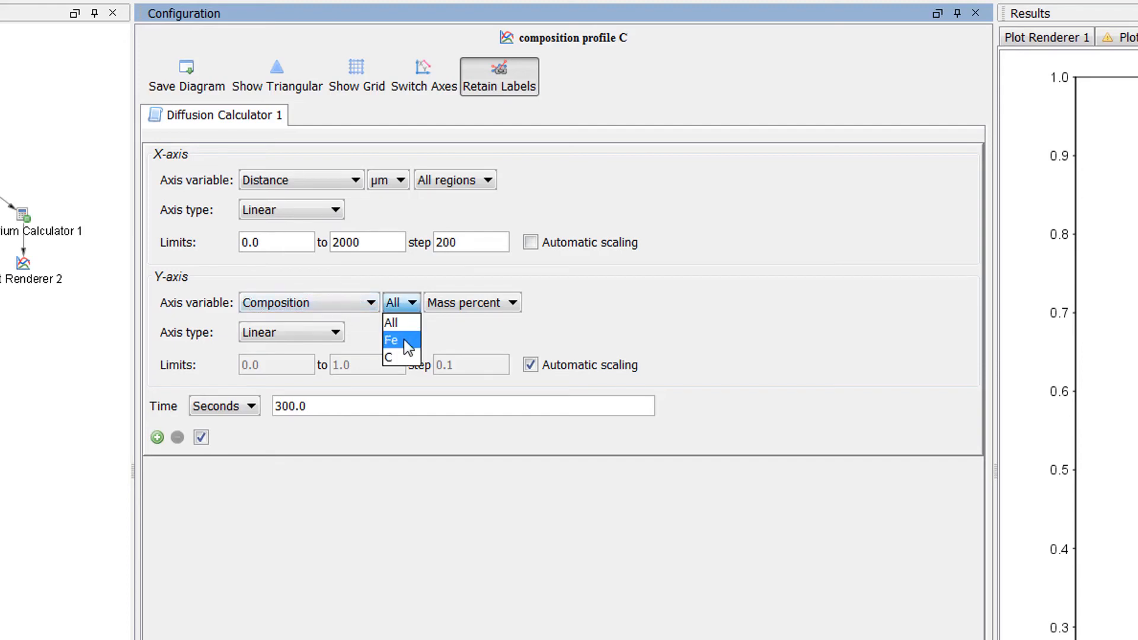
left_click(408, 358)
left_click(454, 305)
left_click(453, 305)
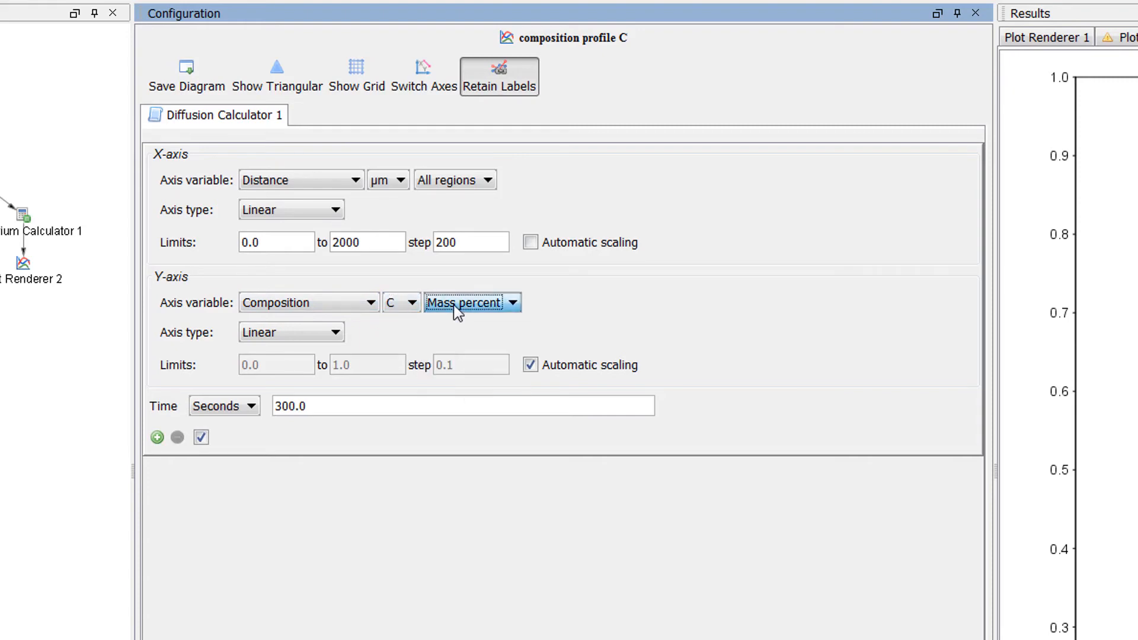
Step: Set the plotted times to 0, 1e-4 and 300 hours
left_click(253, 408)
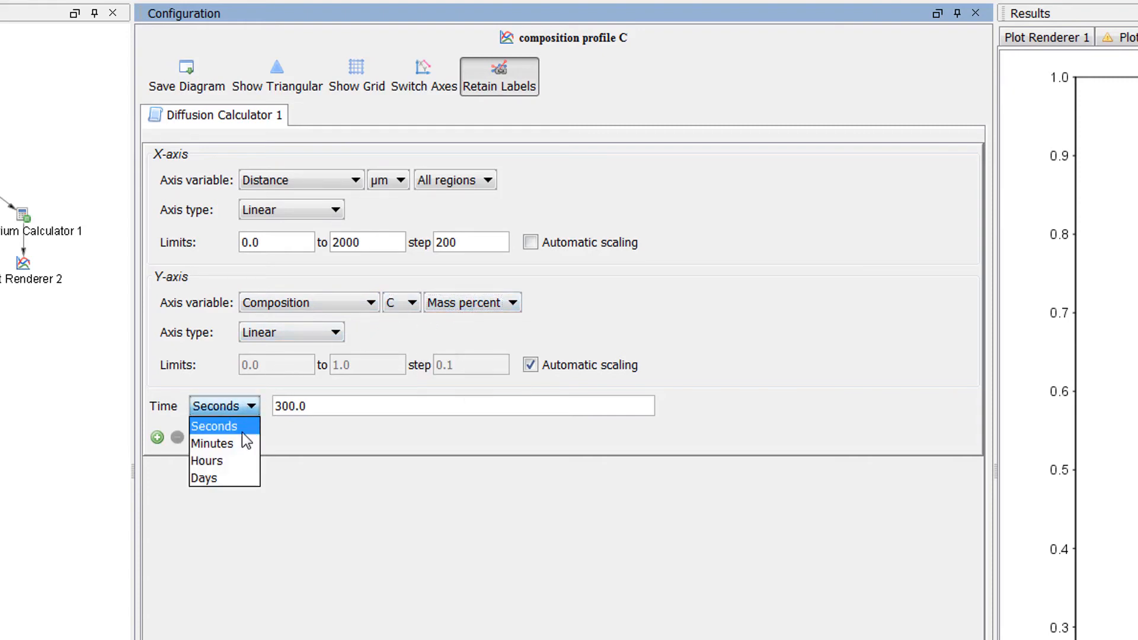
left_click(229, 460)
left_click(276, 406)
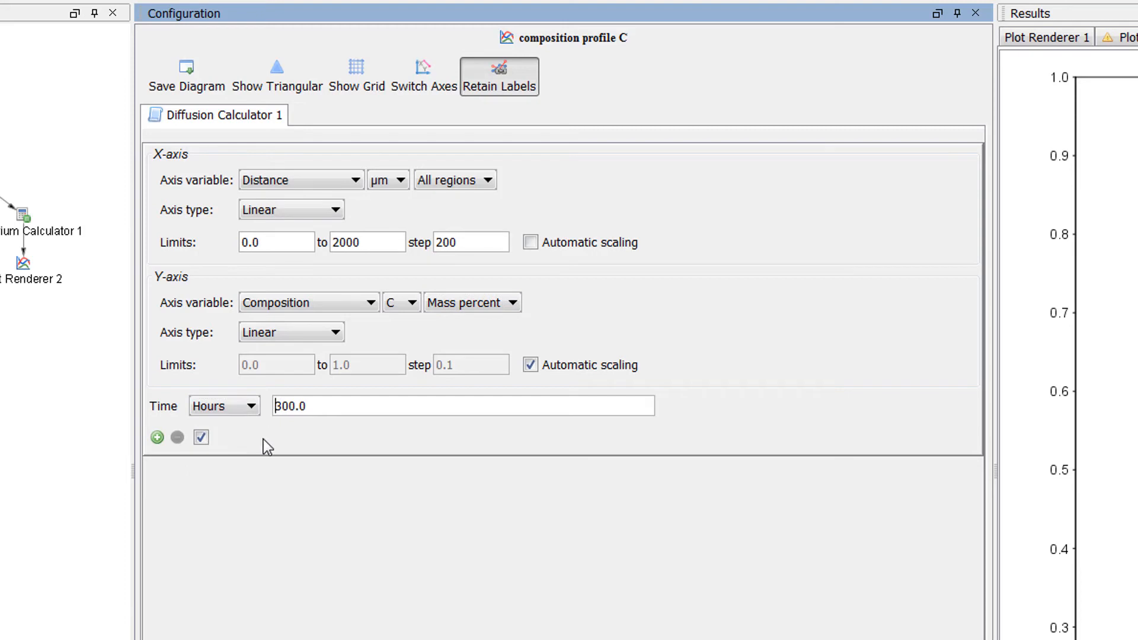
type("0 1e-4")
Step: Perform the composition profile C plot and move its legend away from the curves
right_click(81, 301)
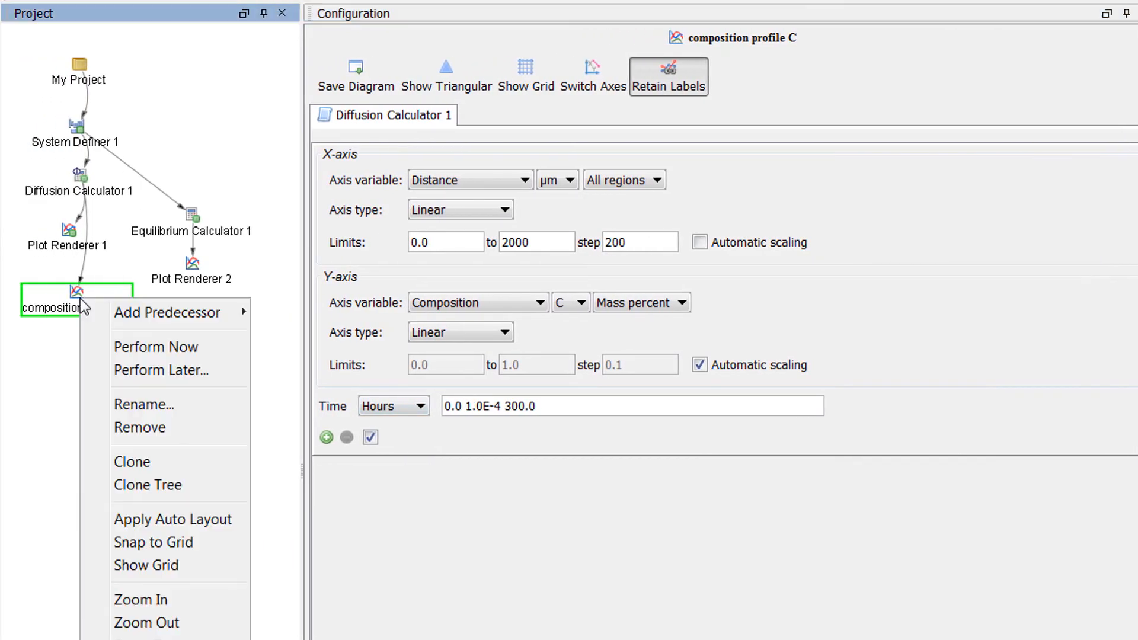
left_click(220, 346)
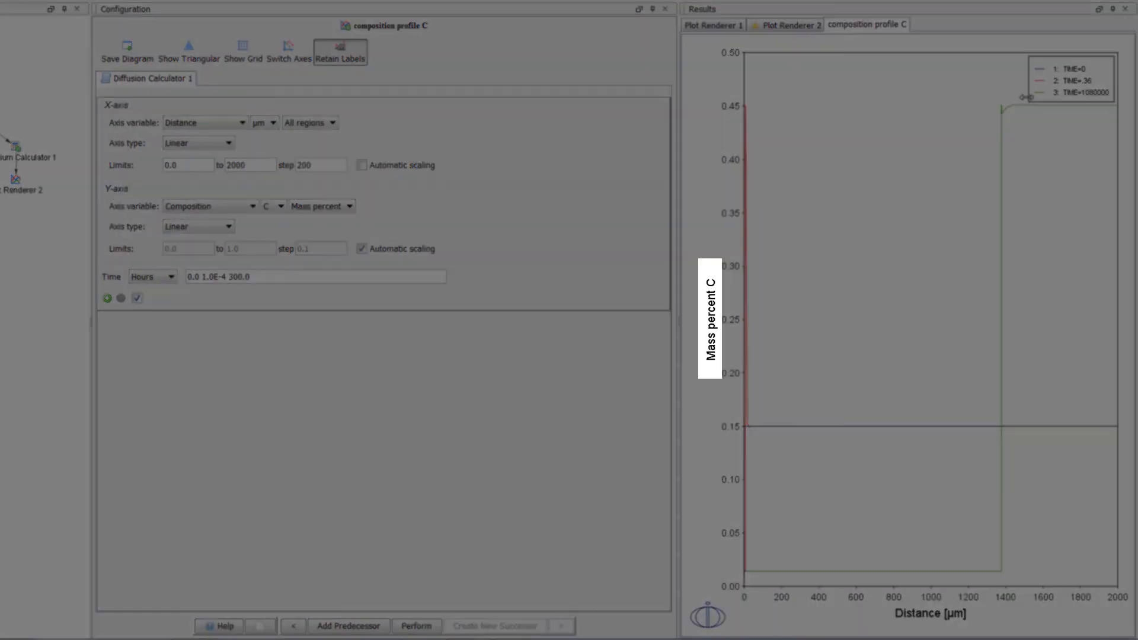
left_click_drag(1027, 94, 900, 149)
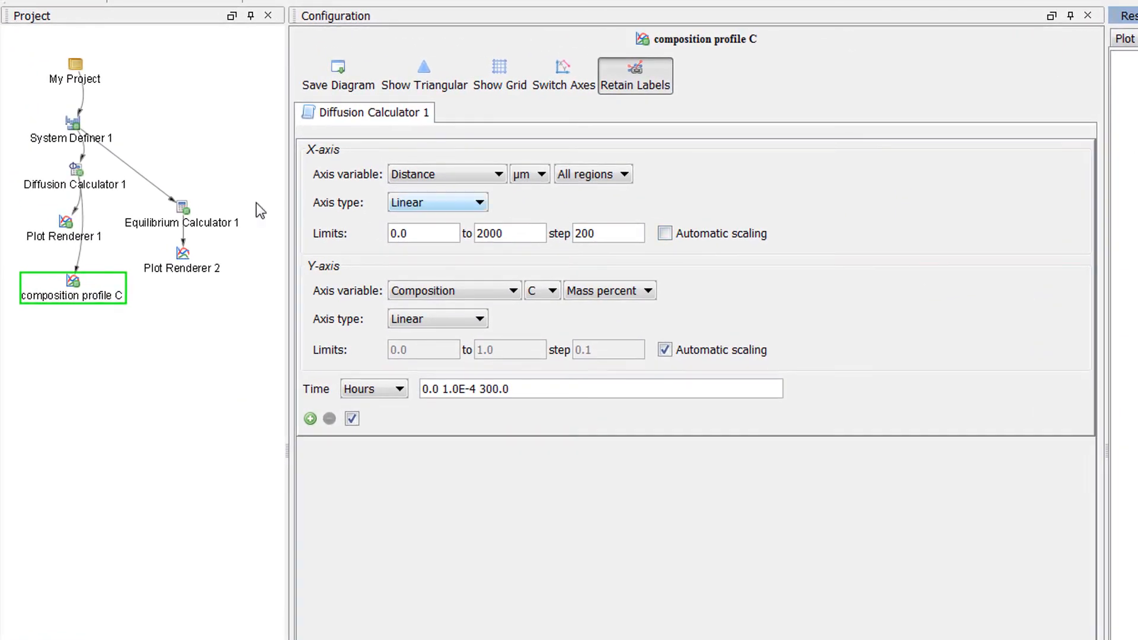
Step: Clone Diffusion Calculator 1 in the project tree
left_click(74, 176)
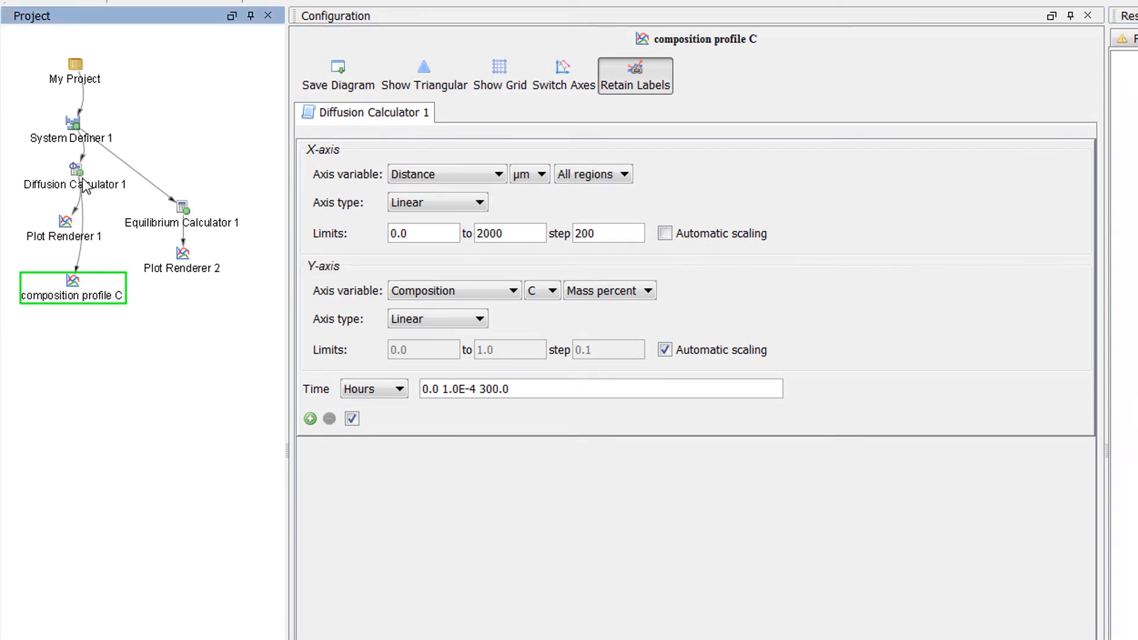
right_click(86, 187)
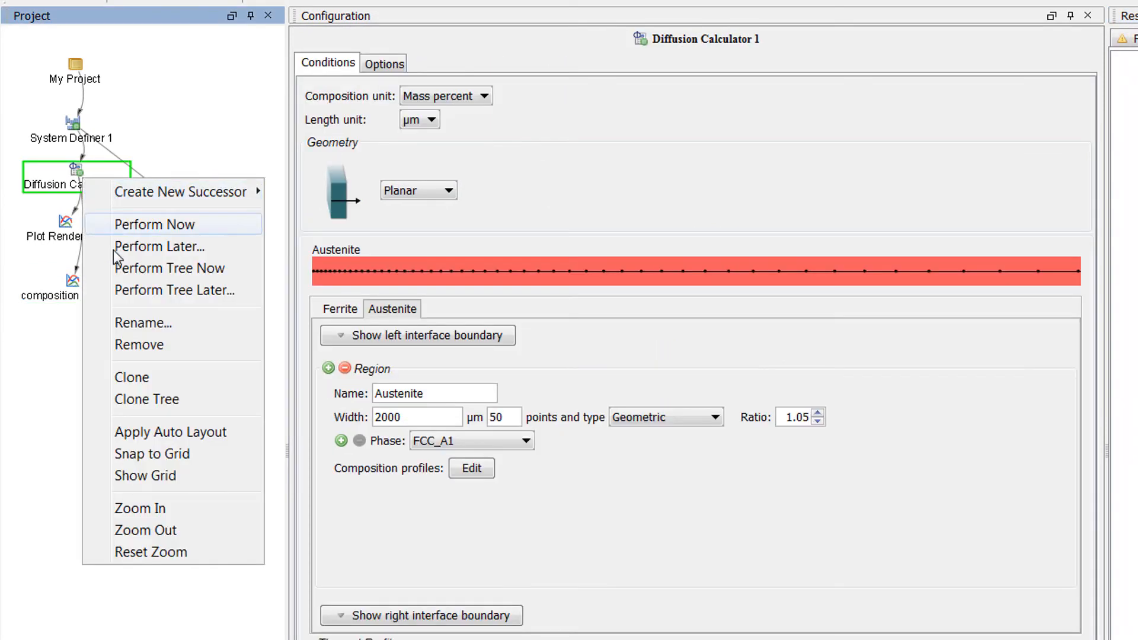
left_click(215, 379)
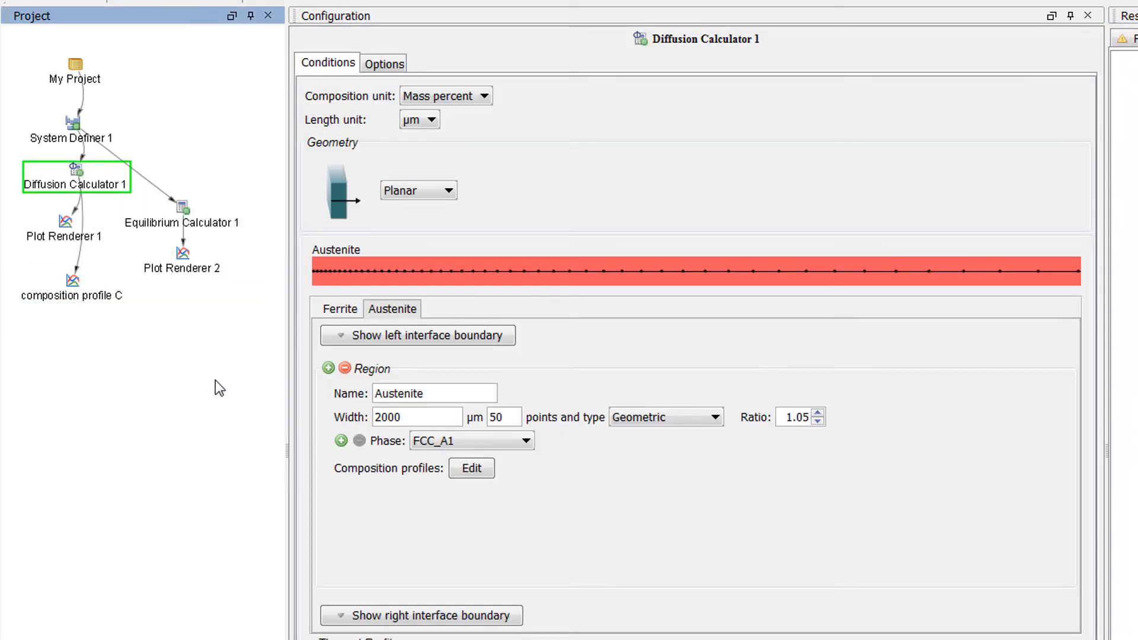
Step: Move the cloned calculator below composition profile C in the project tree and remove its Ferrite region
left_click_drag(184, 175, 122, 364)
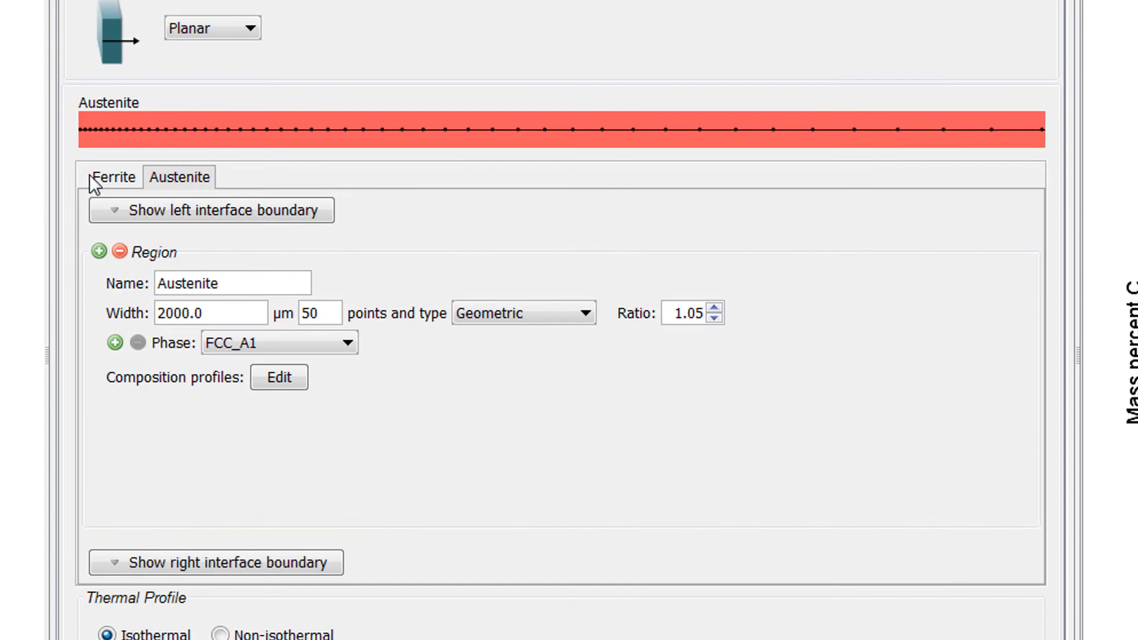
left_click(329, 311)
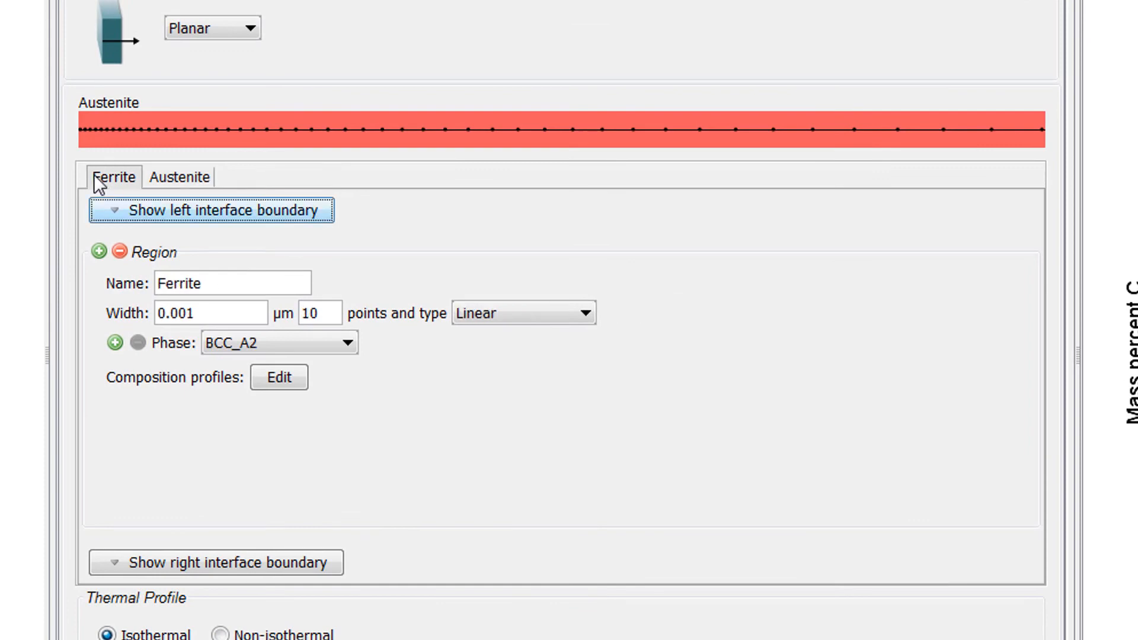
left_click(120, 252)
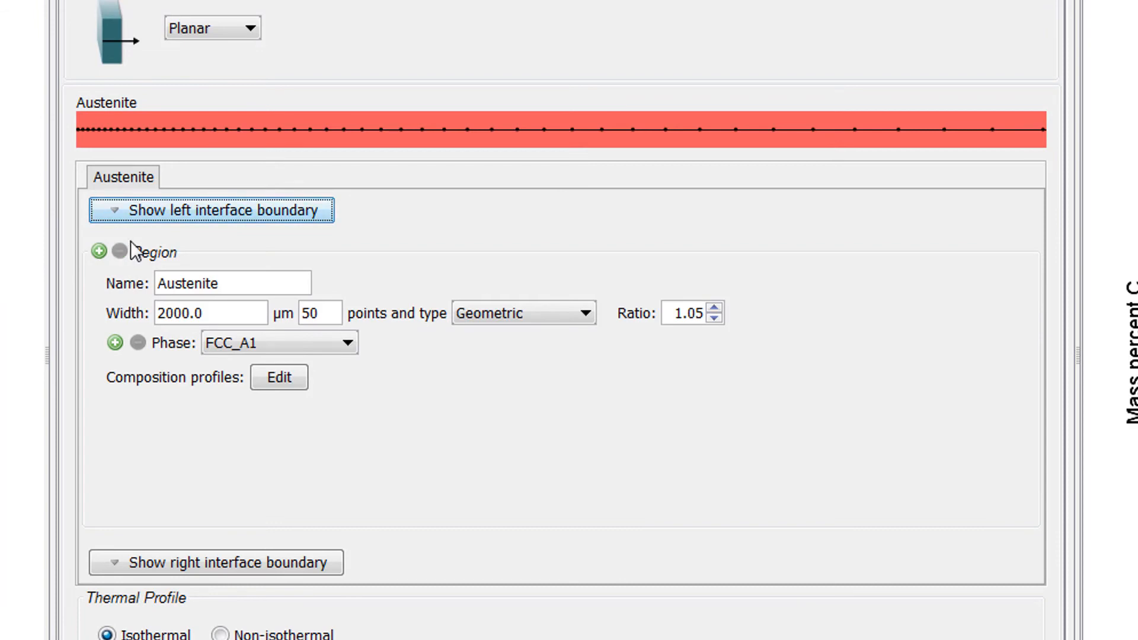
Step: Allow the phase BCC_A2 to form at the left interface boundary of the Austenite region
left_click(141, 212)
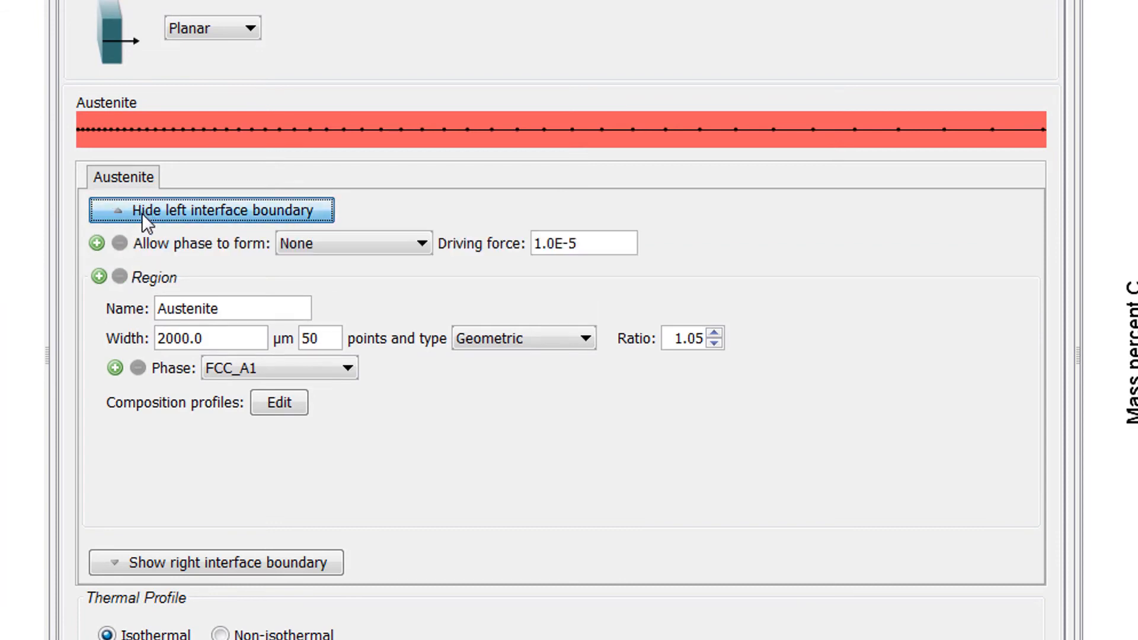
left_click(323, 243)
left_click(326, 283)
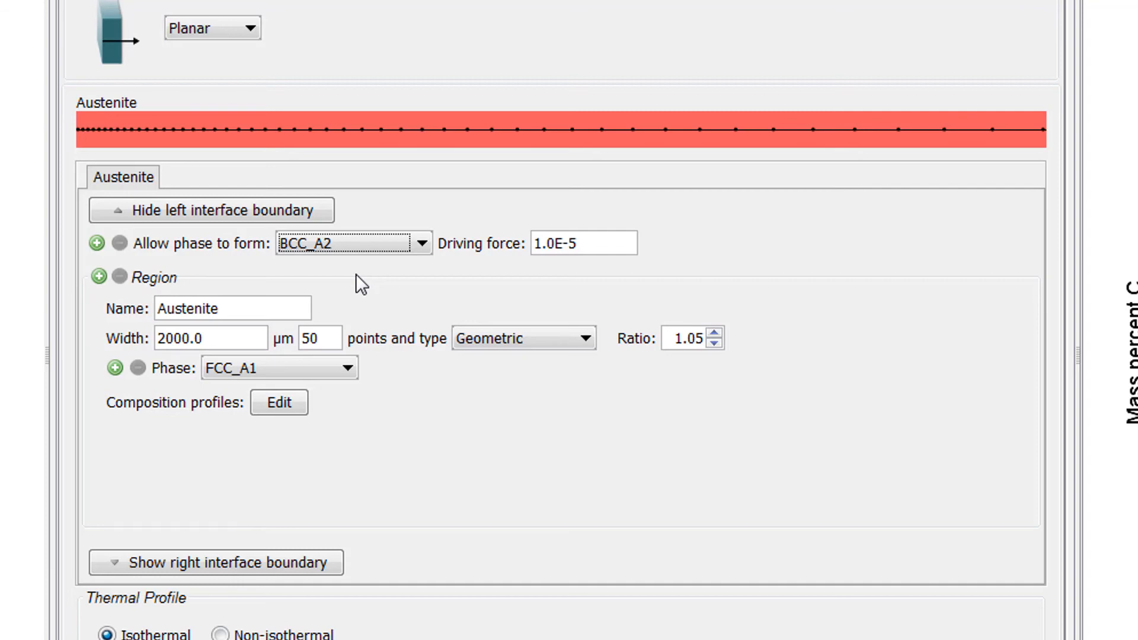
Step: Add a plot renderer after Diffusion Calculator 2 and set its X-axis to time in hours
right_click(83, 186)
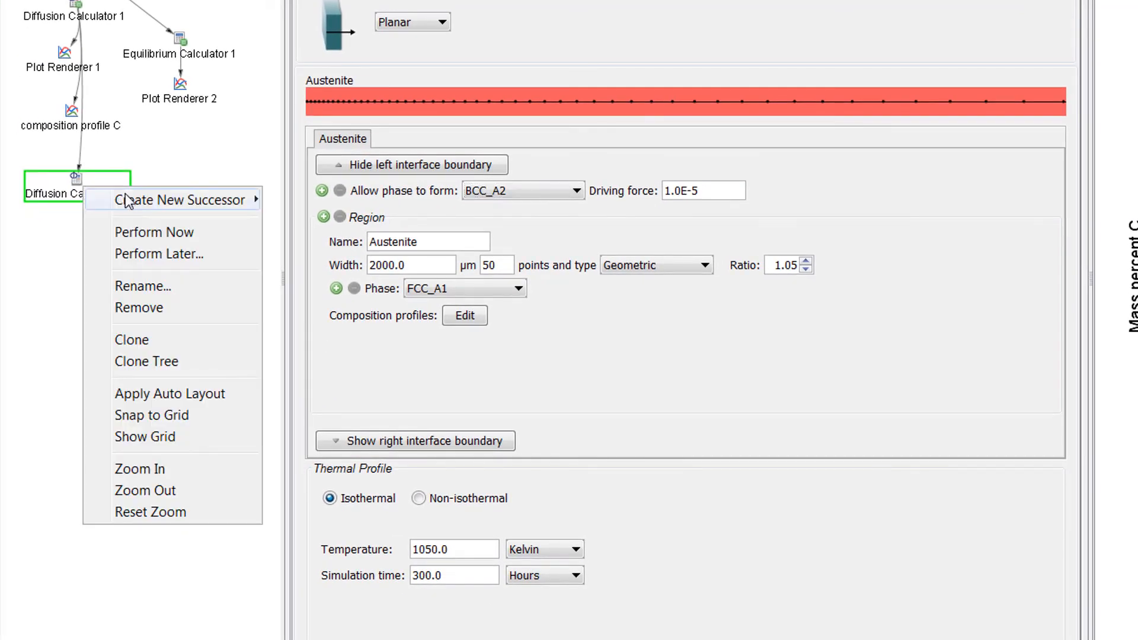
mouse_move(224, 208)
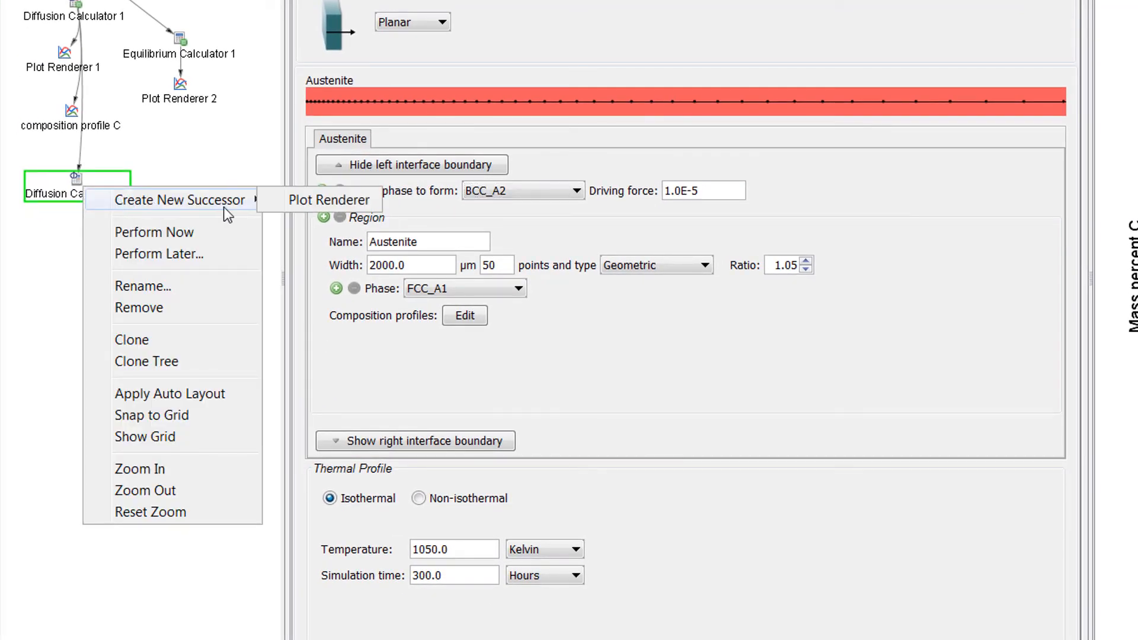
left_click(304, 201)
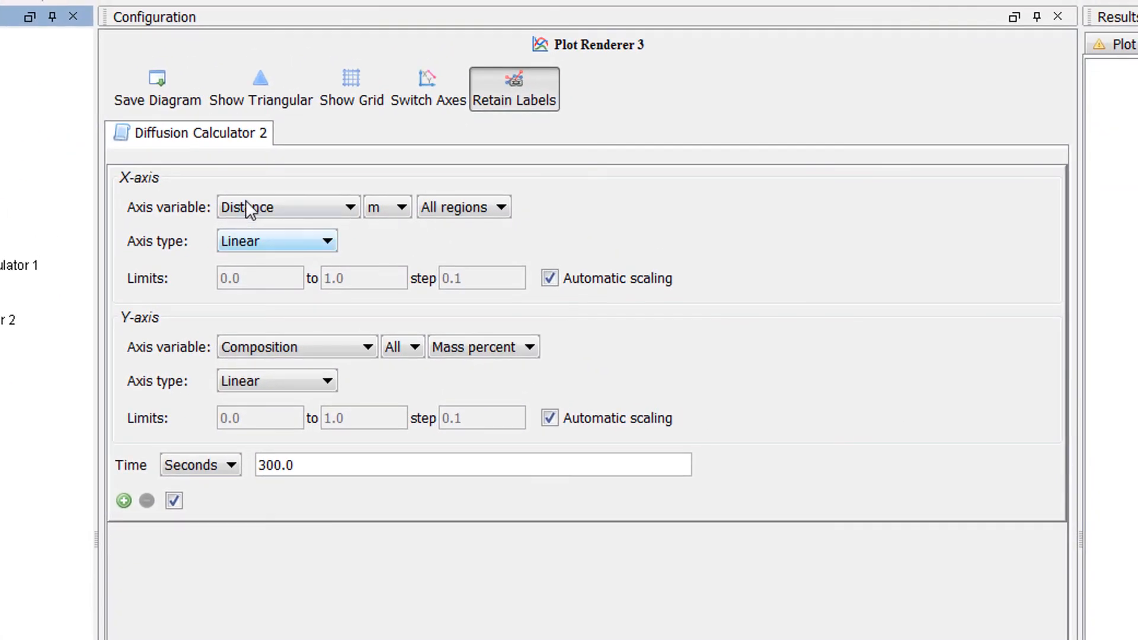
left_click(245, 201)
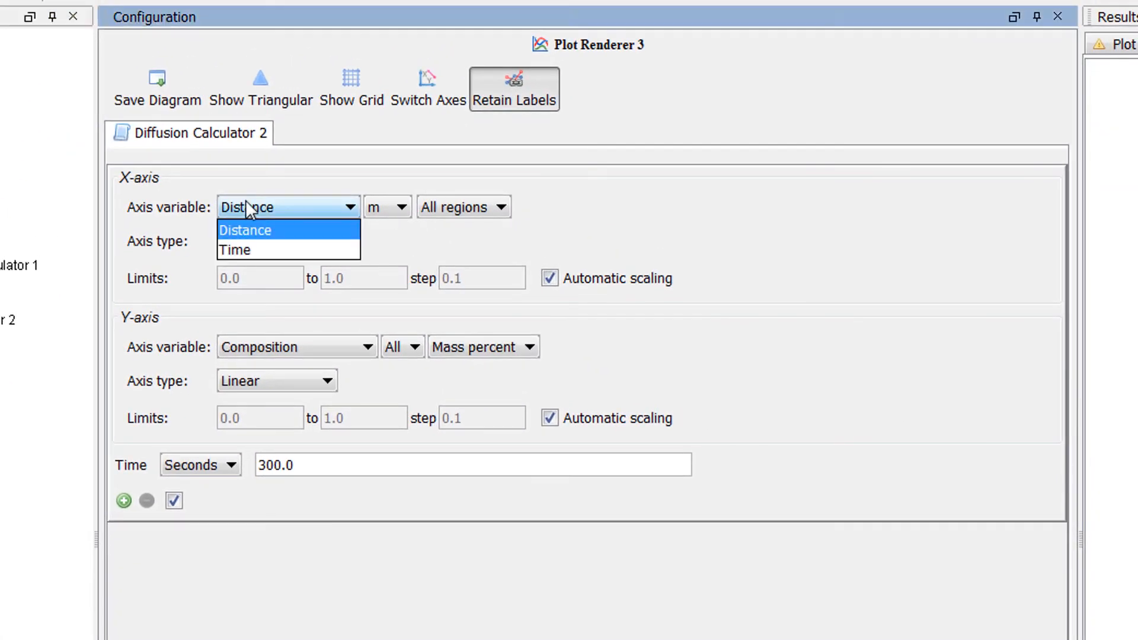
left_click(243, 243)
left_click(391, 209)
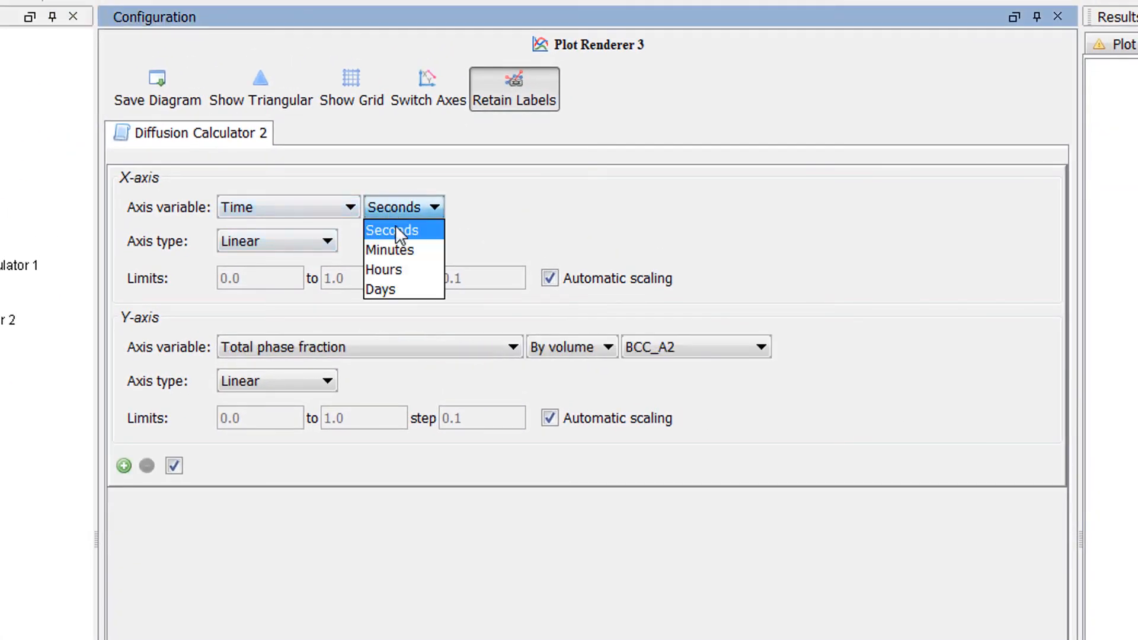
left_click(400, 267)
Step: Check the variables available for the Y-axis and compare the regions defined in Diffusion Calculators 1 and 2
left_click(421, 348)
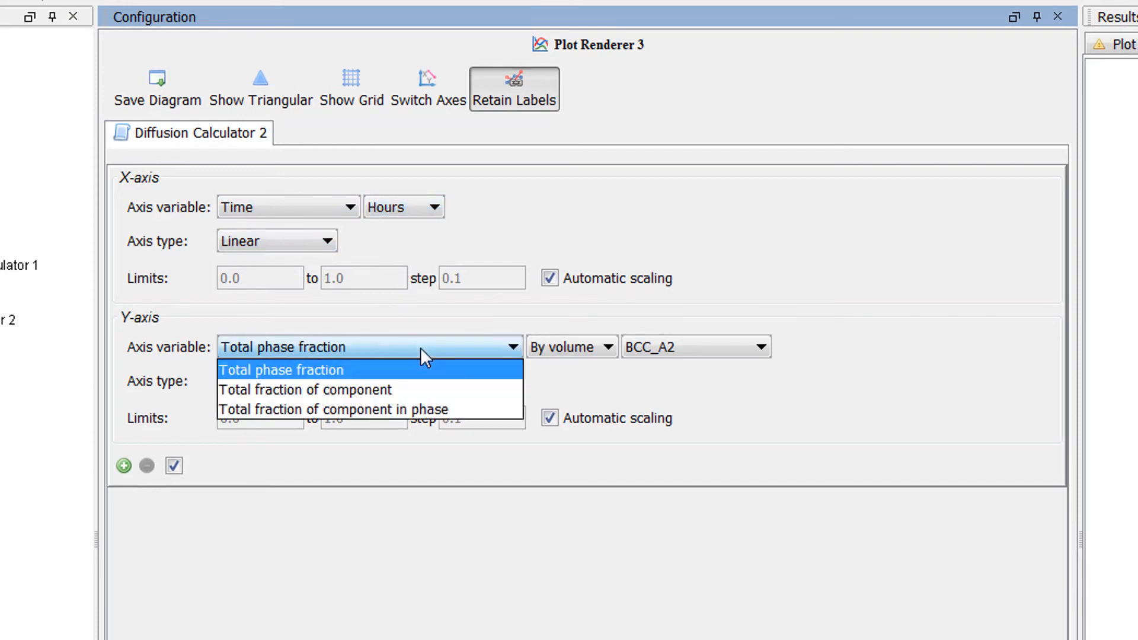
left_click(495, 349)
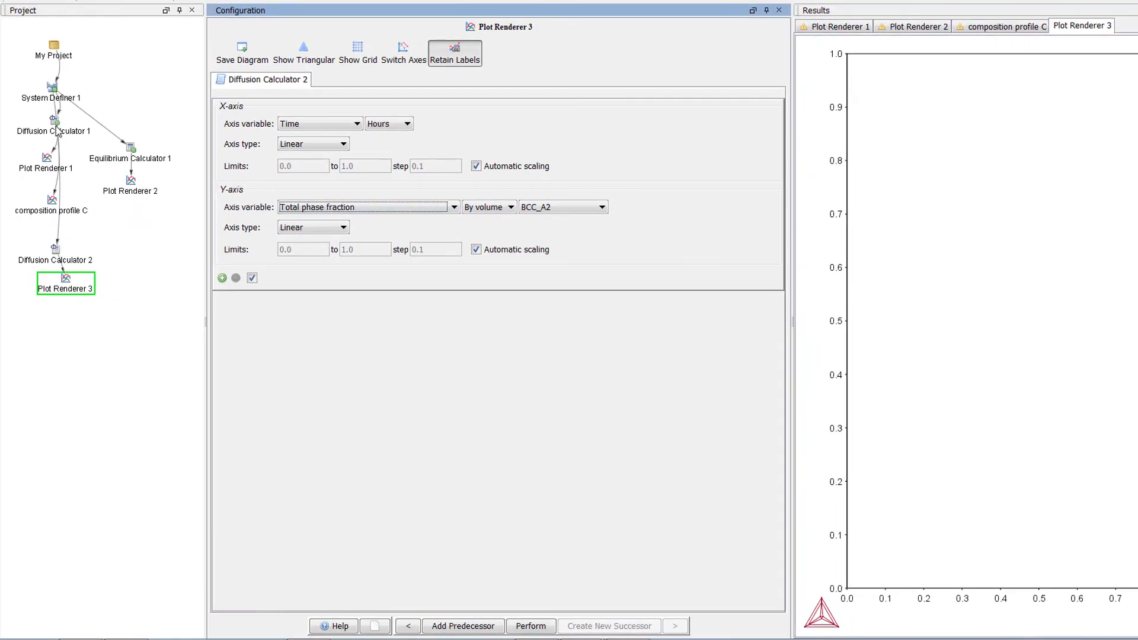
left_click(58, 132)
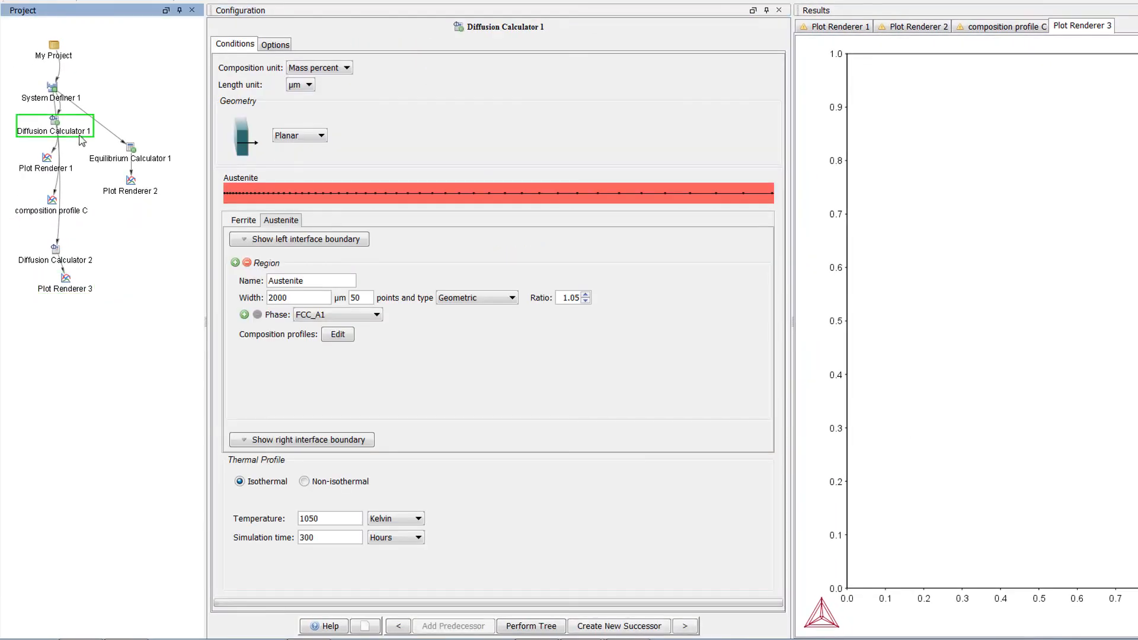
left_click(280, 221)
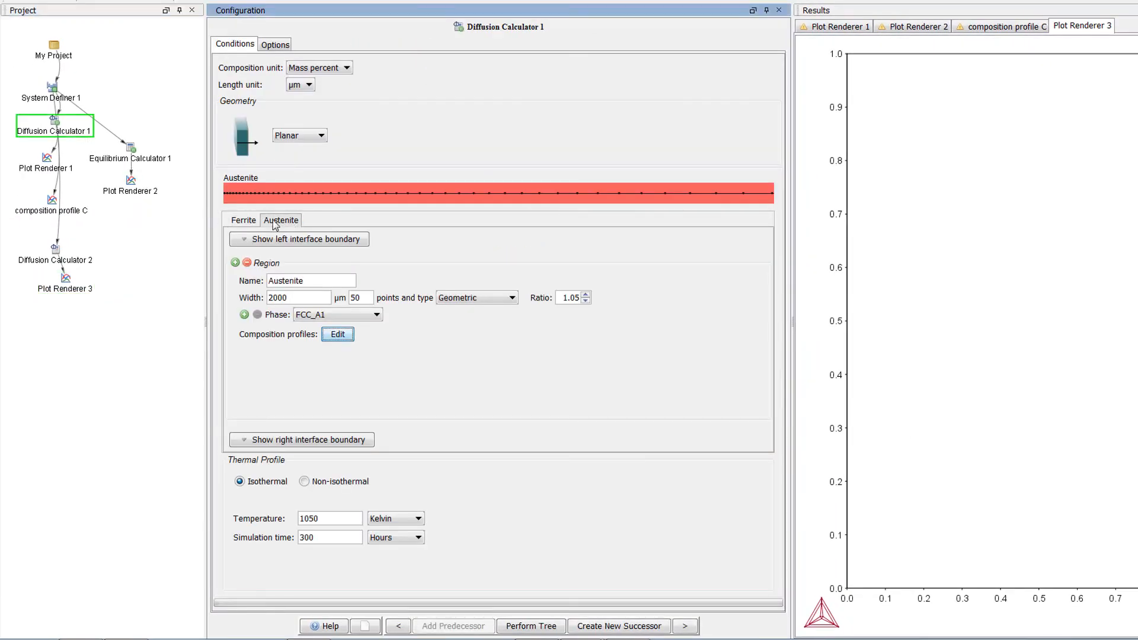
left_click(81, 256)
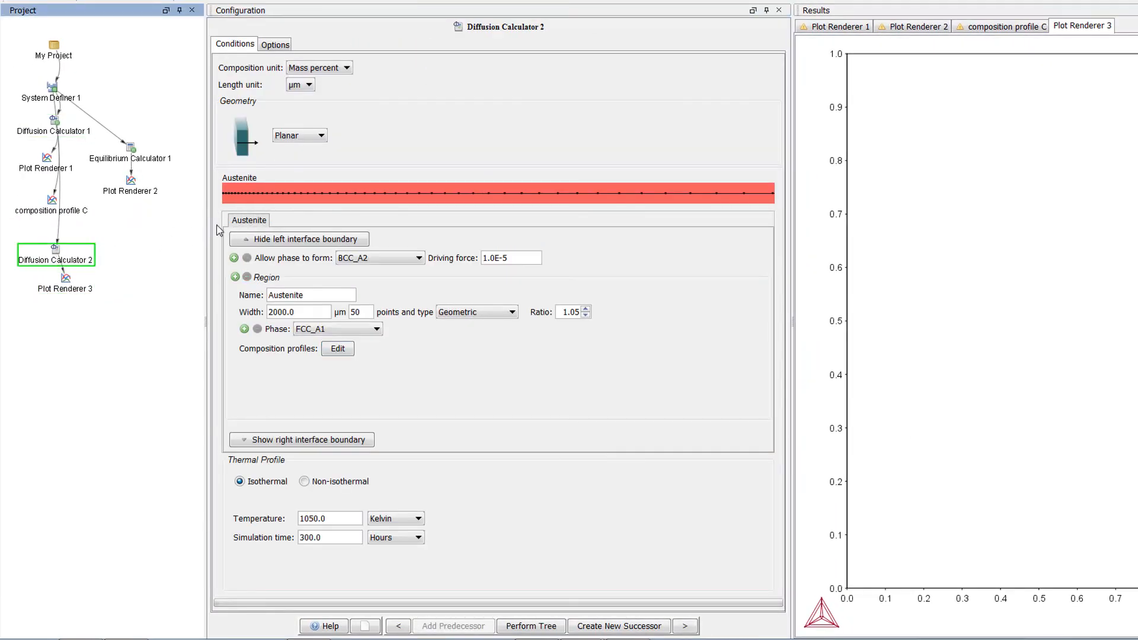
left_click(245, 222)
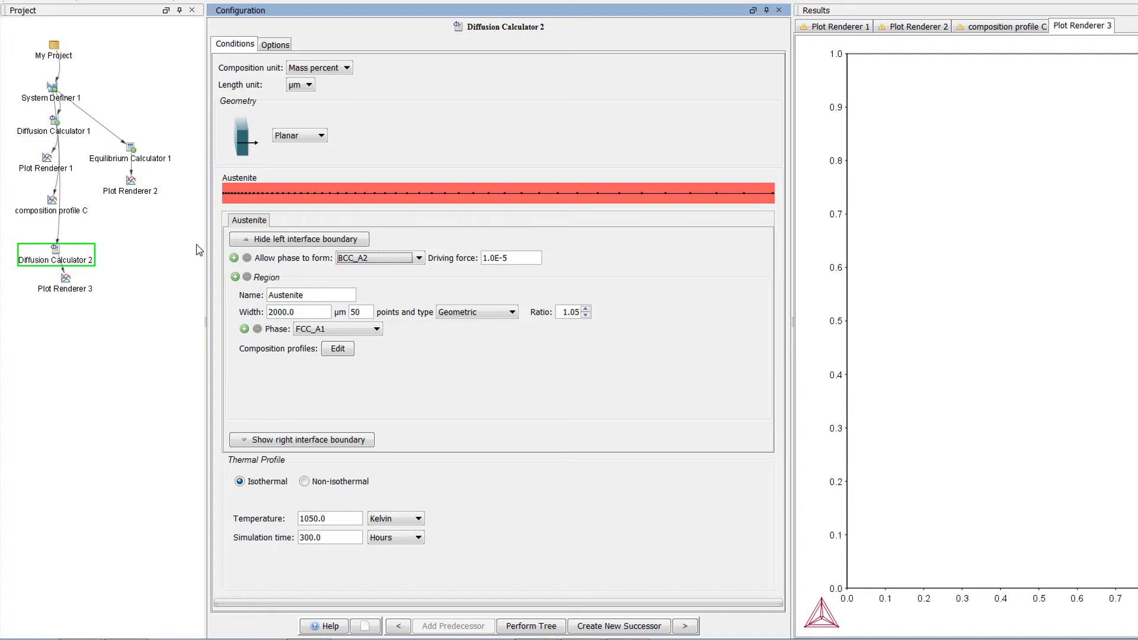
Step: Perform Plot Renderer 3 and plot the position of the R_BCC_A2/Austenite interface in µm on its Y-axis
right_click(66, 283)
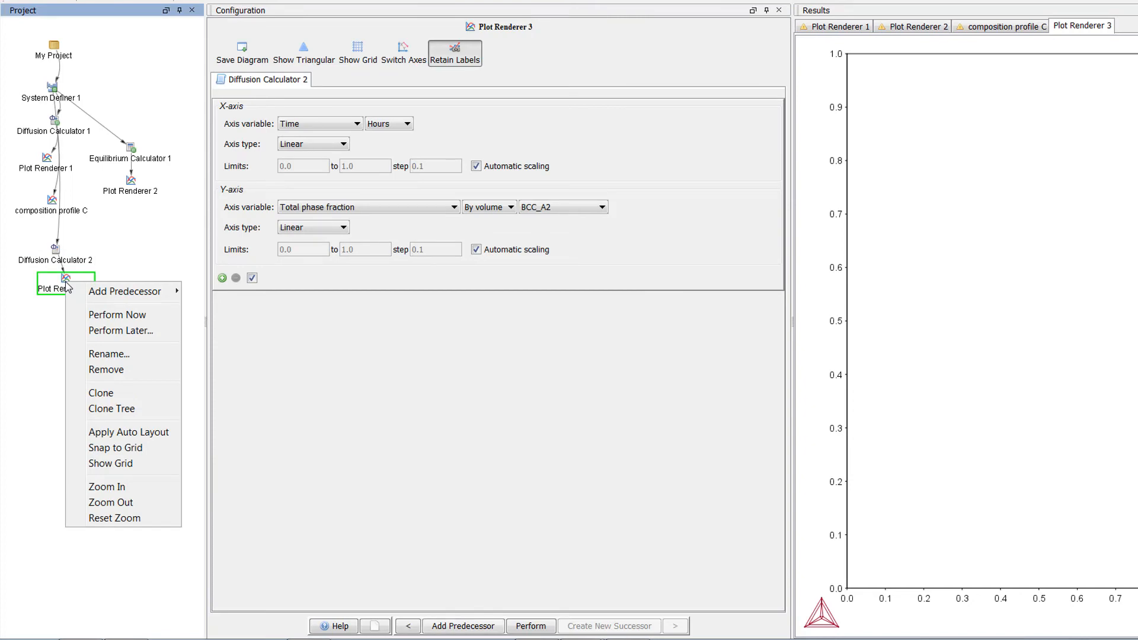
left_click(160, 318)
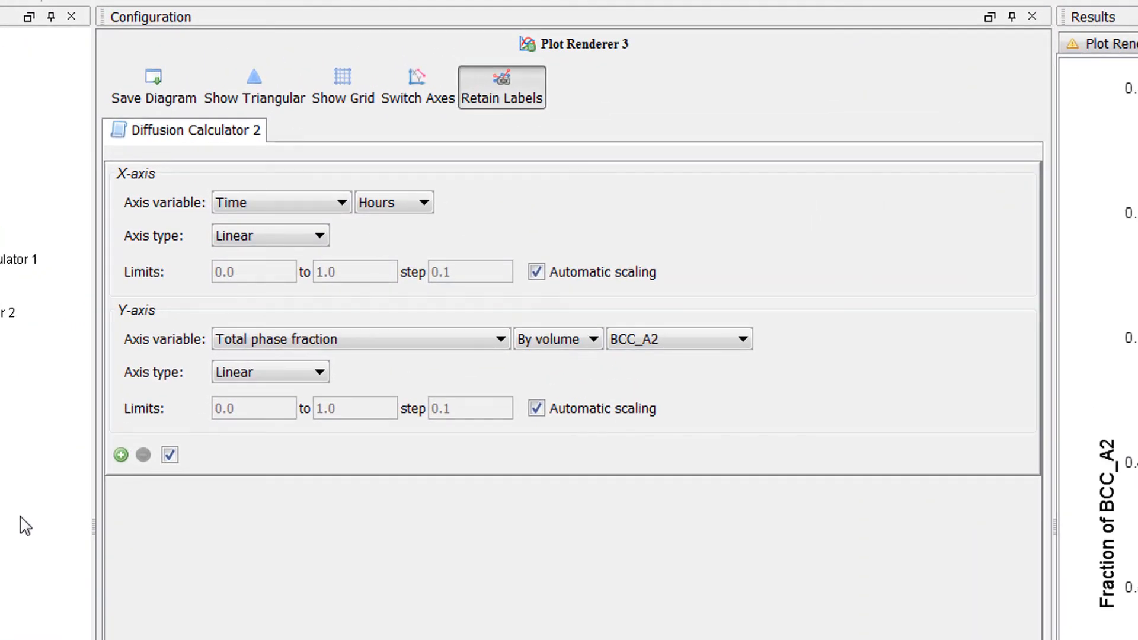
left_click(324, 339)
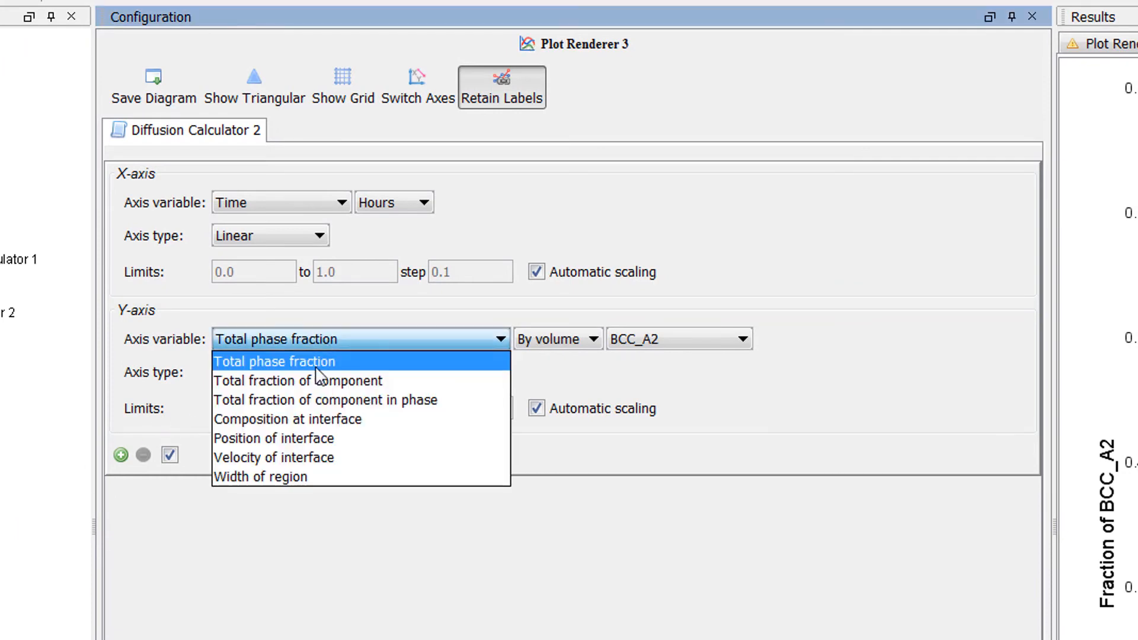
left_click(476, 440)
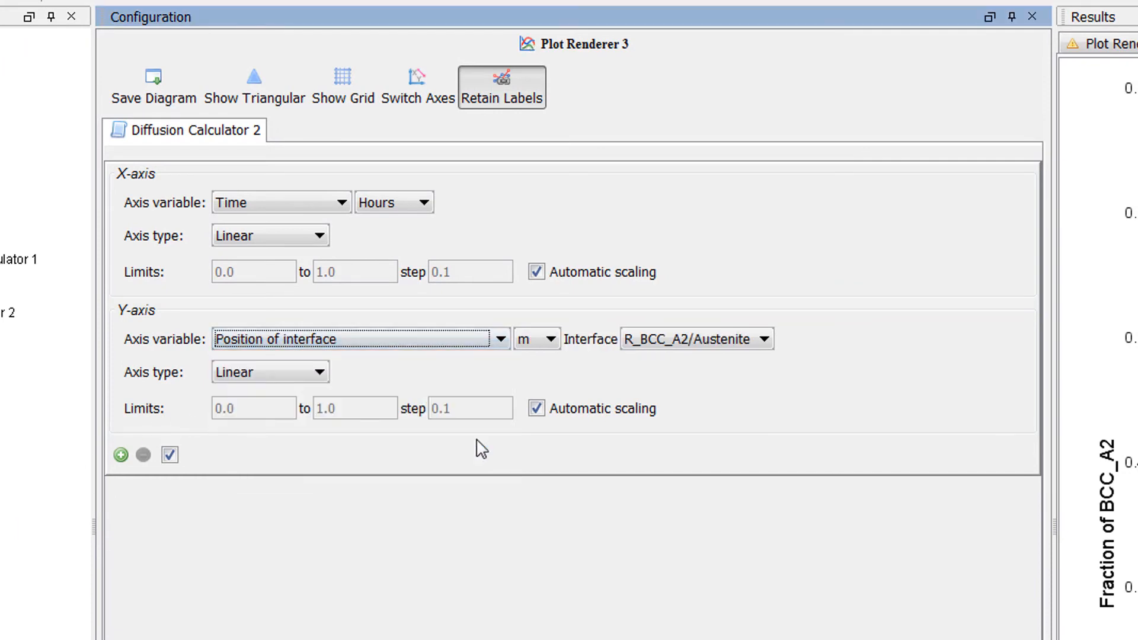
left_click(539, 342)
left_click(536, 381)
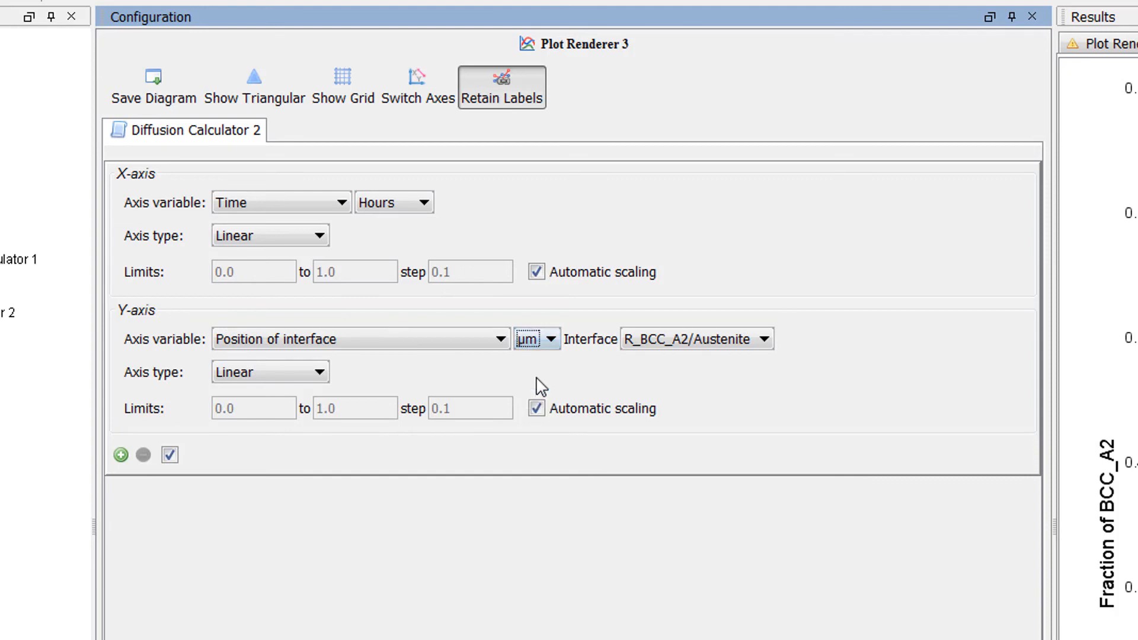
left_click(699, 340)
left_click(704, 362)
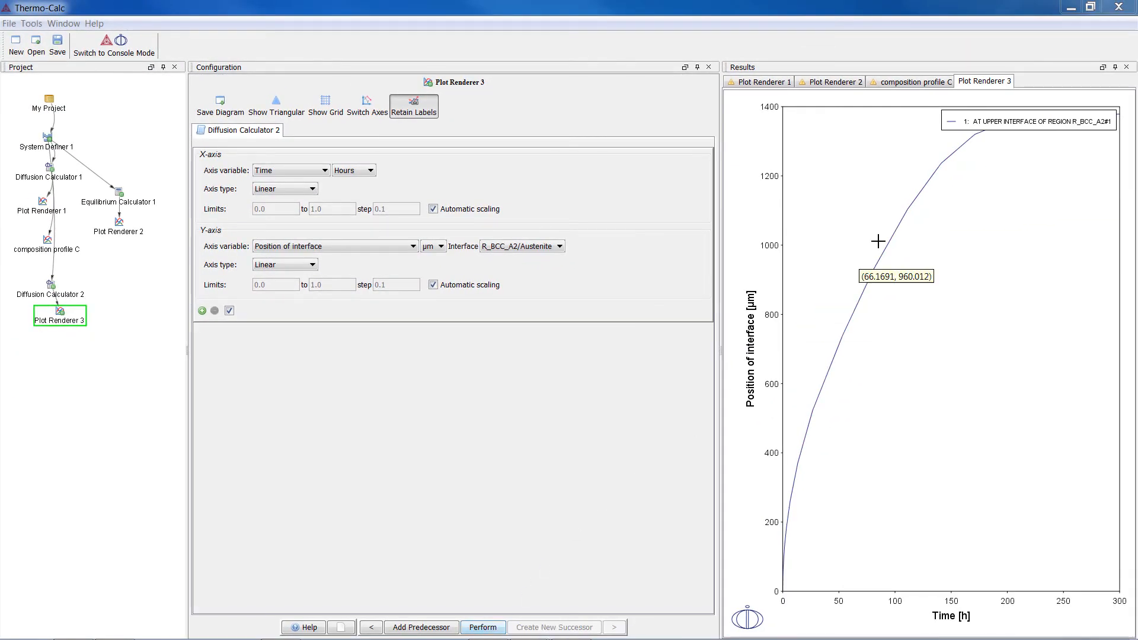
Step: Move the legend below the curve and view the Plot Renderer 1 and Plot Renderer 2 results for comparison
left_click_drag(1033, 129, 1018, 211)
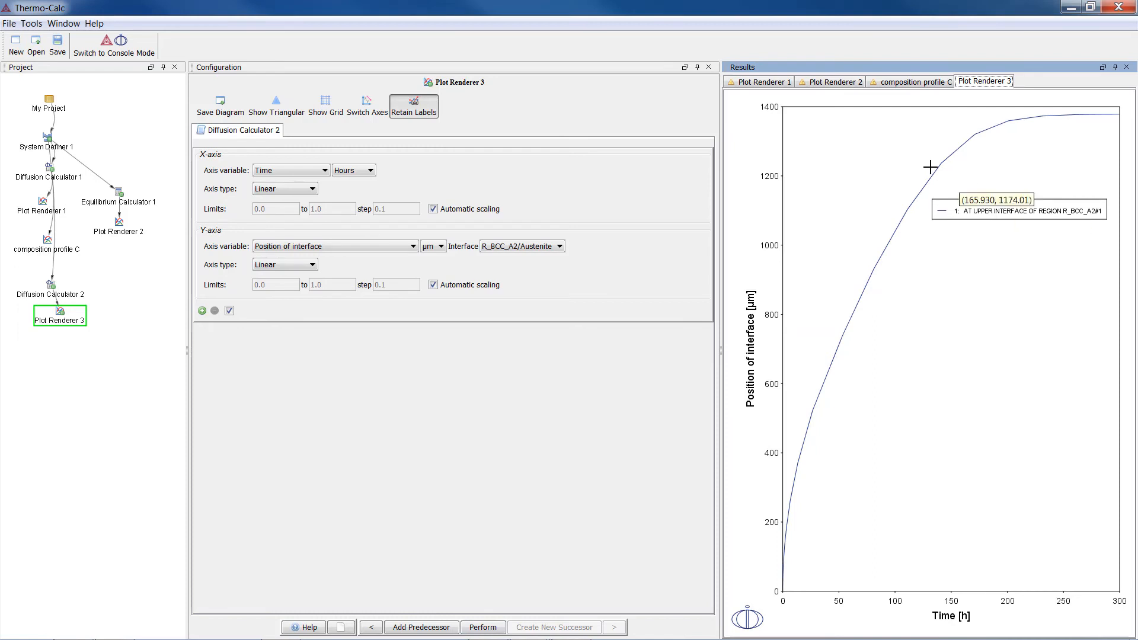
left_click(767, 83)
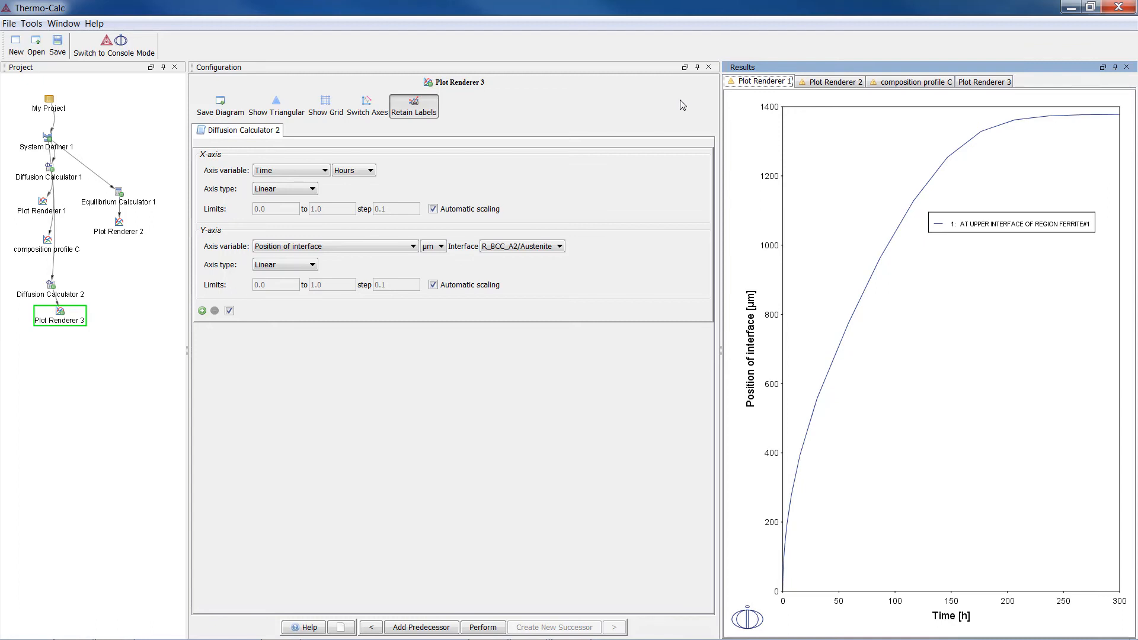
left_click(827, 84)
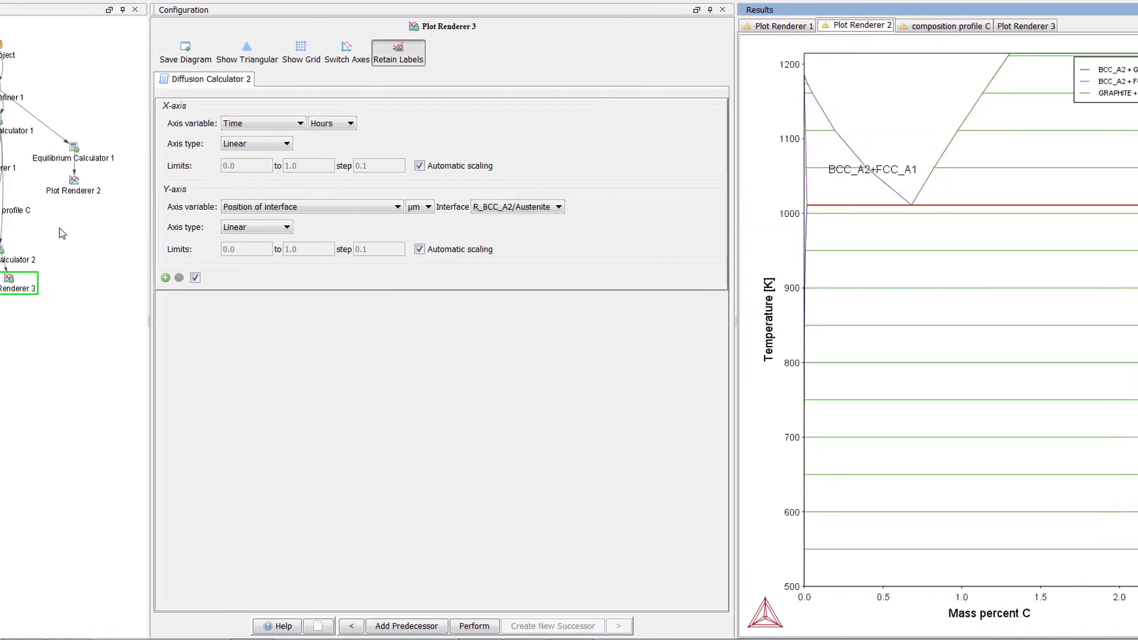
Step: Clone the tree of Diffusion Calculator 2 and place the cloned plot renderer directly beneath its calculator
right_click(2, 257)
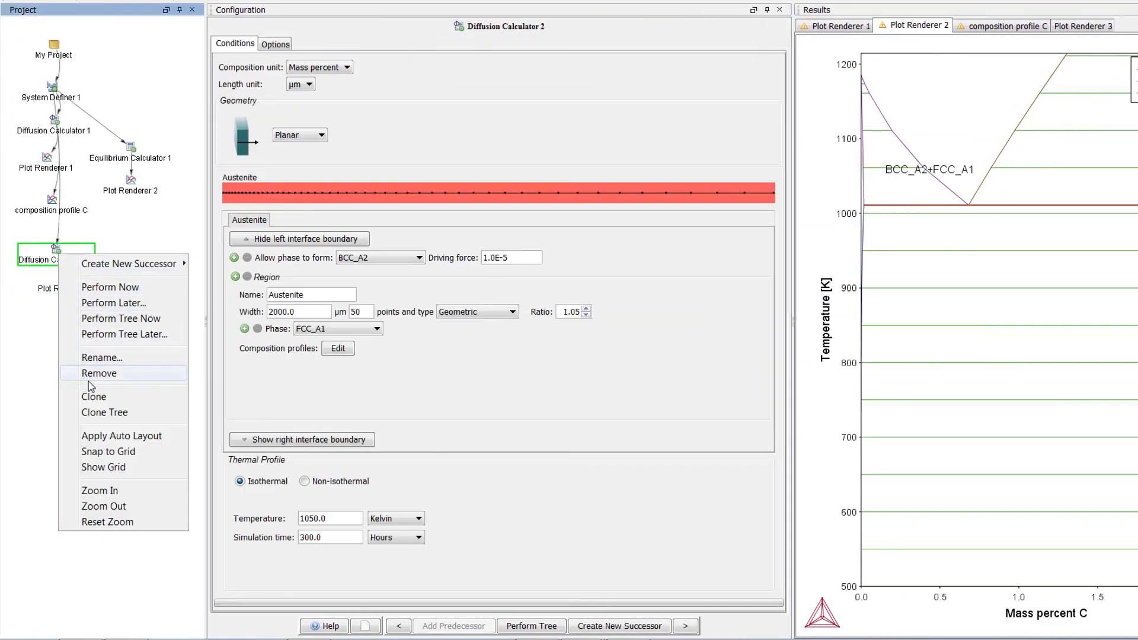
left_click(161, 414)
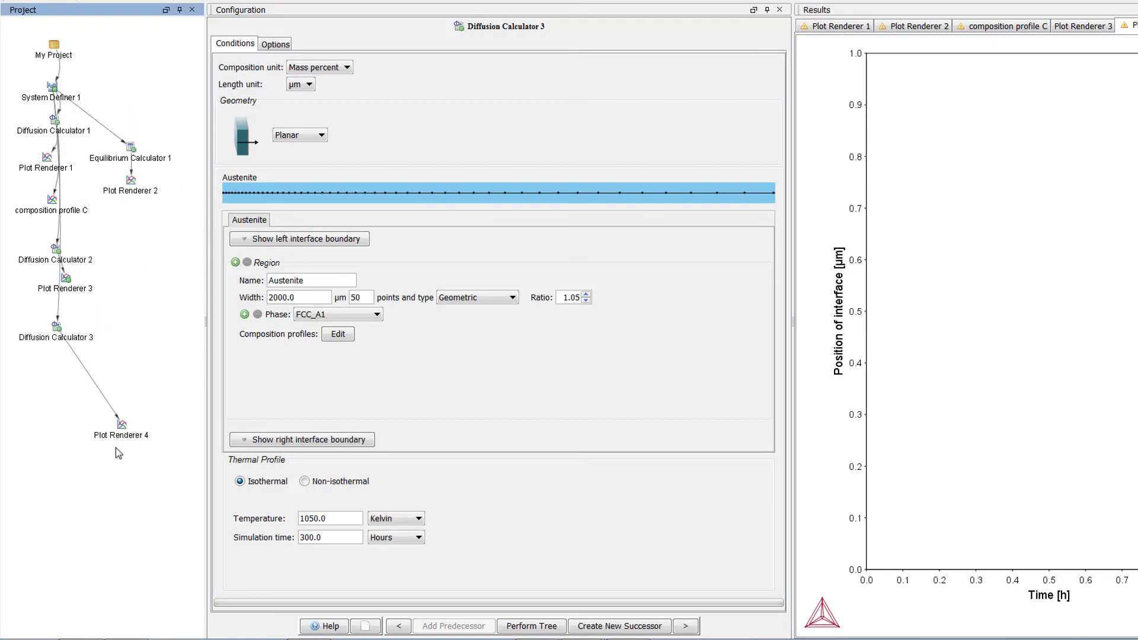
left_click(120, 436)
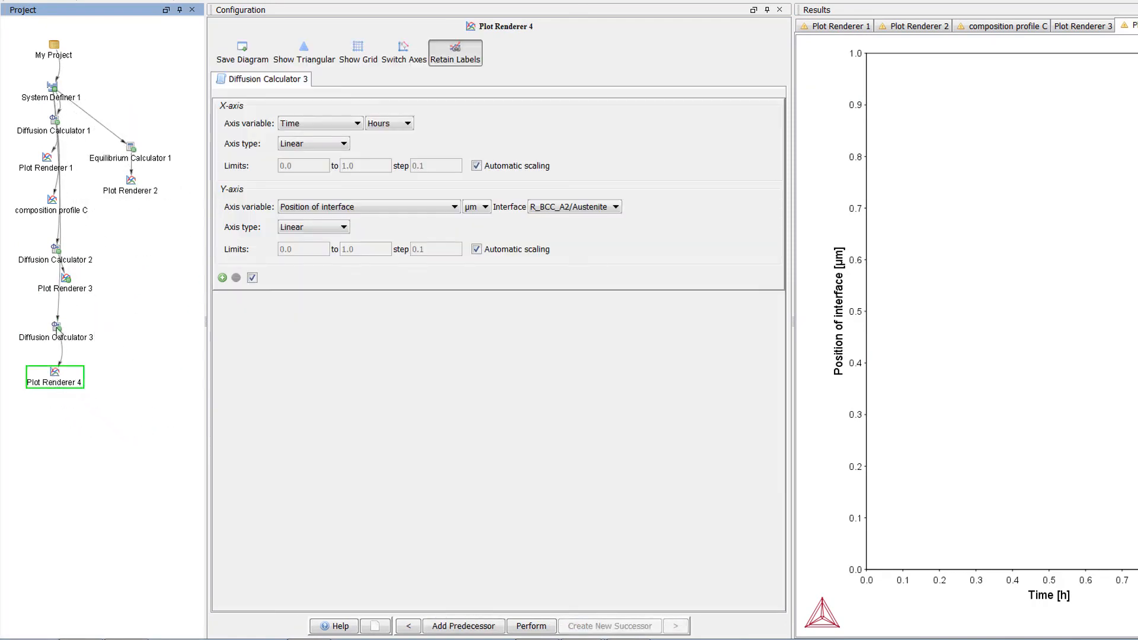
Step: Show the left interface boundary settings of Diffusion Calculator 3 and make its thermal profile non-isothermal
left_click(58, 331)
left_click(308, 239)
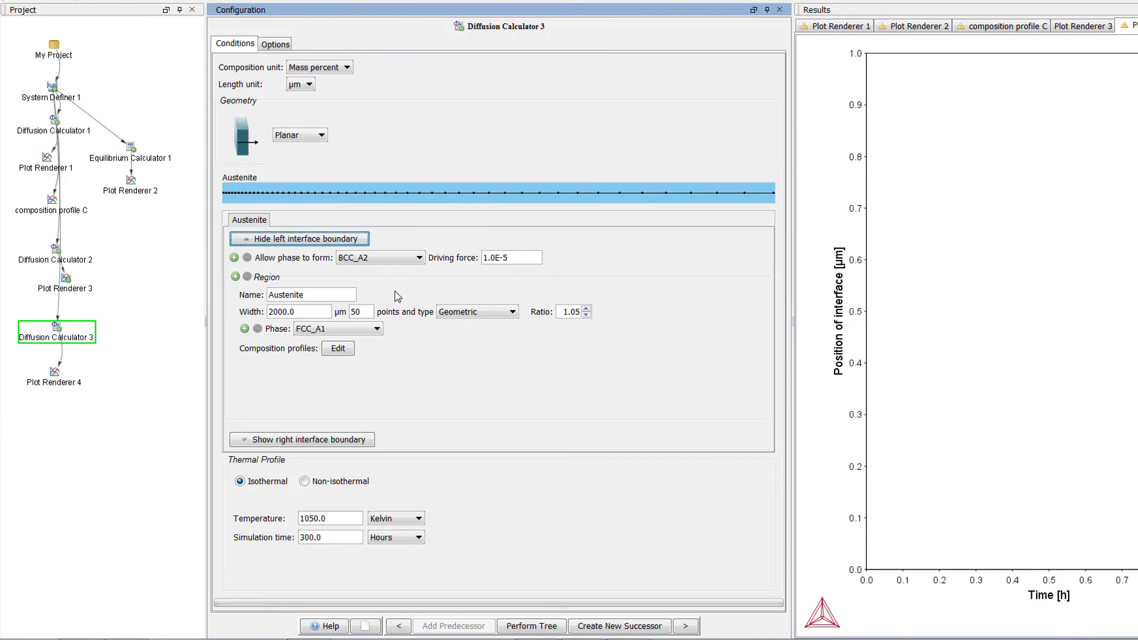
left_click(305, 481)
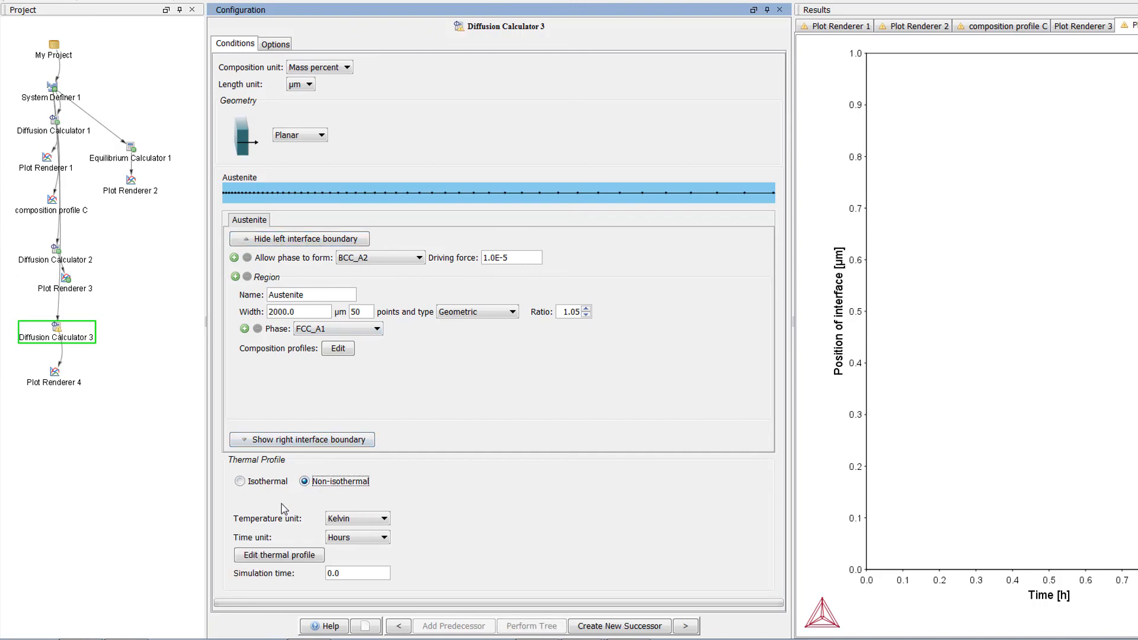
Step: Define the non-isothermal profile of Diffusion Calculator 3 with 1200 K at 0 h and 1050 K at 0.3 h
left_click(275, 556)
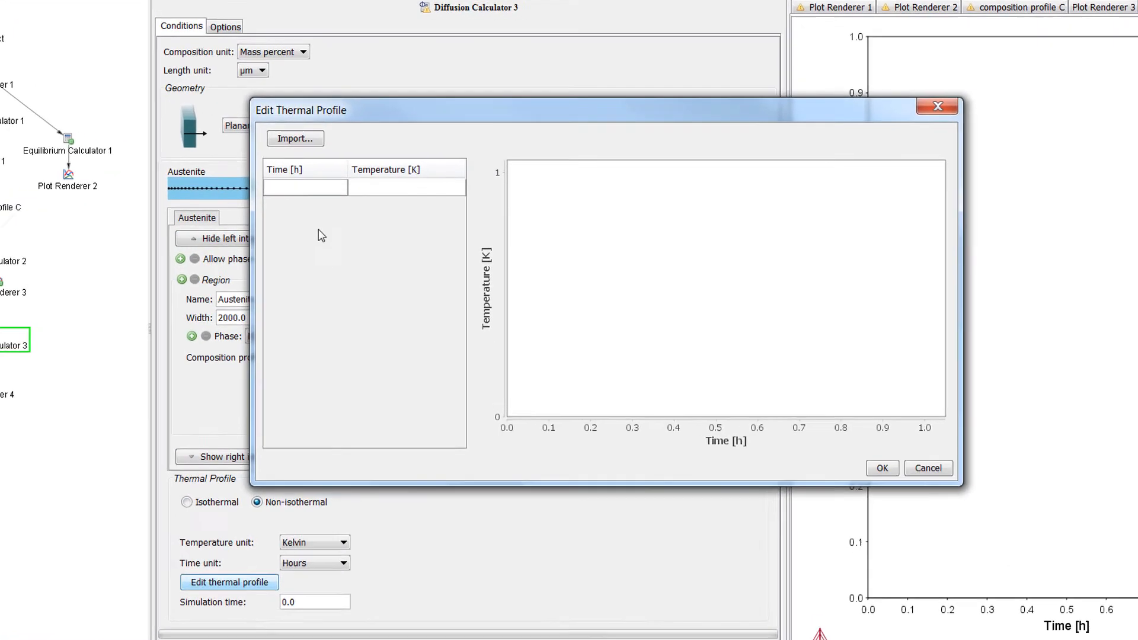
left_click(365, 192)
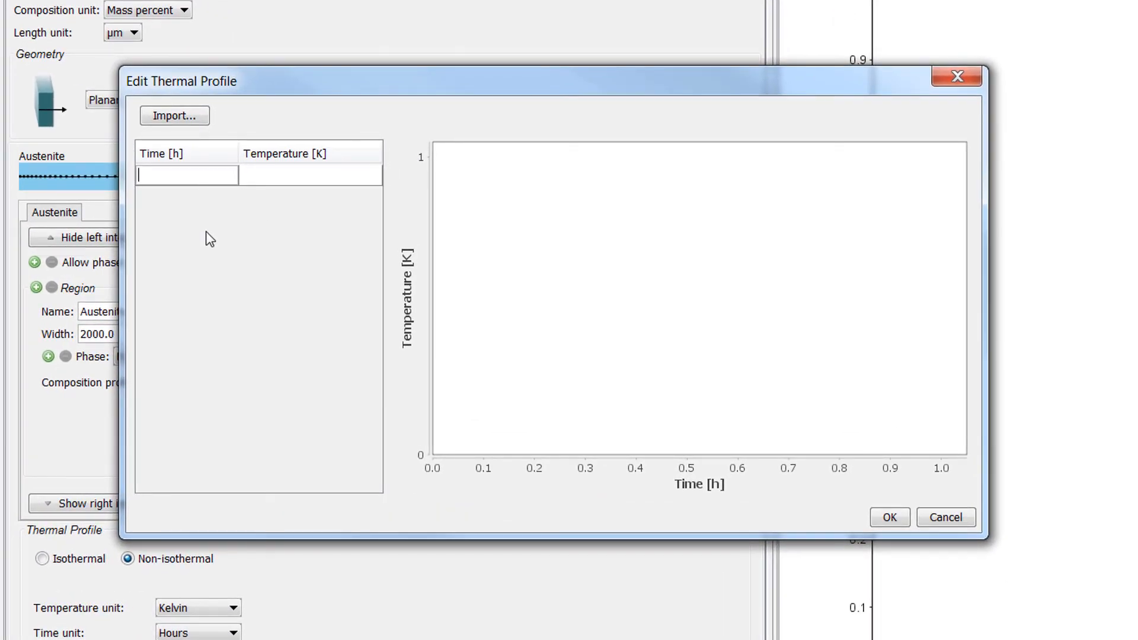
type("0")
key("Tab")
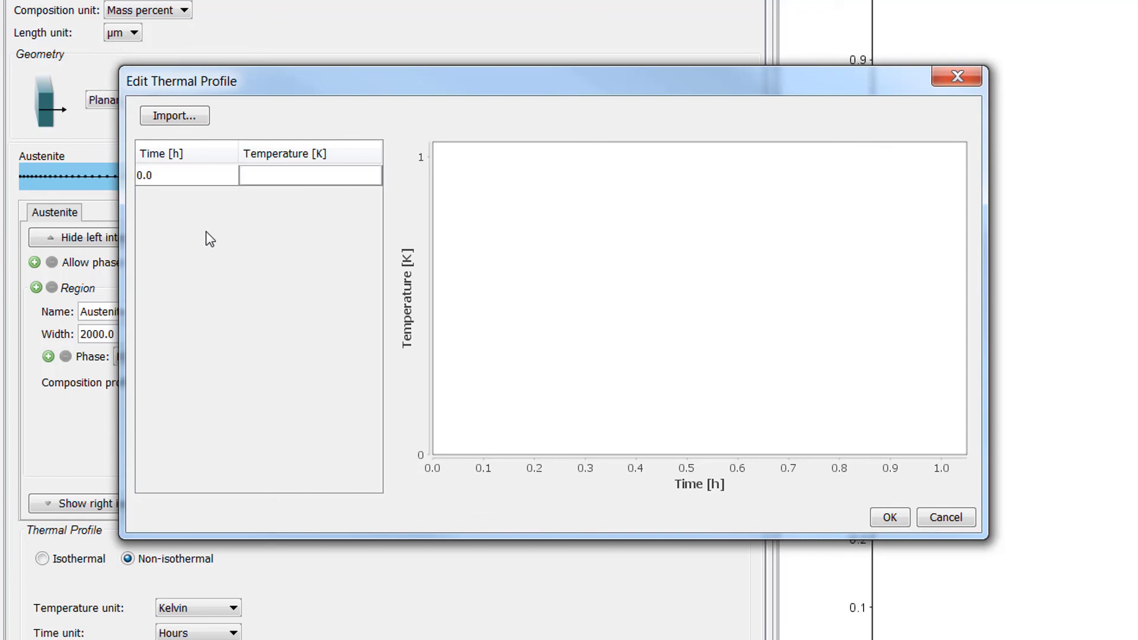
type("1200")
key("Tab")
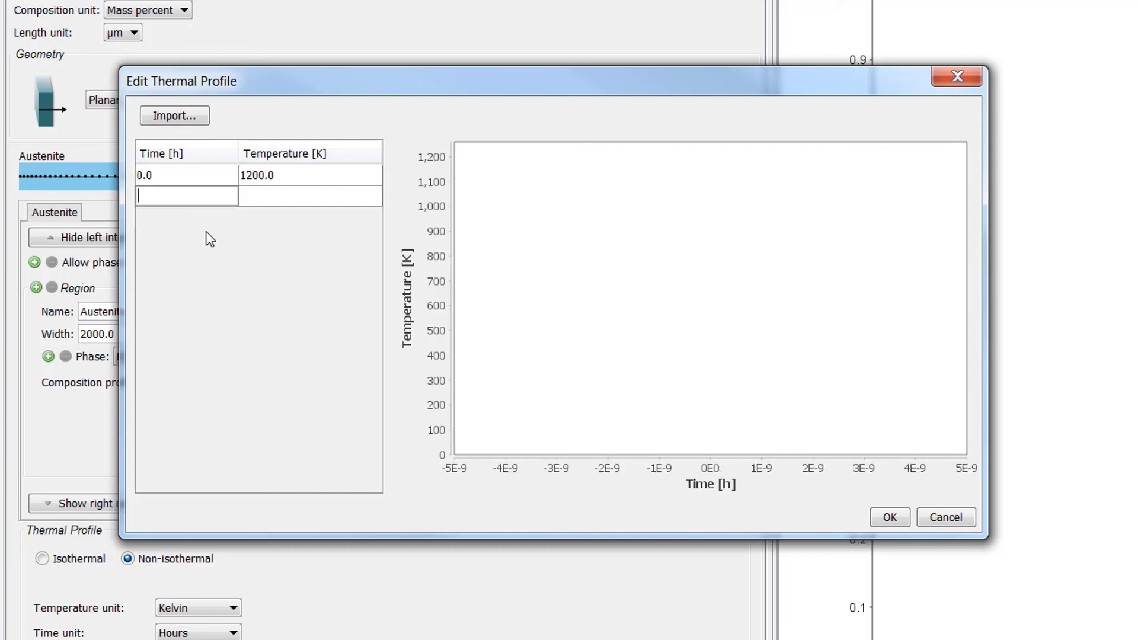
type(".3")
key("Tab")
type("1050")
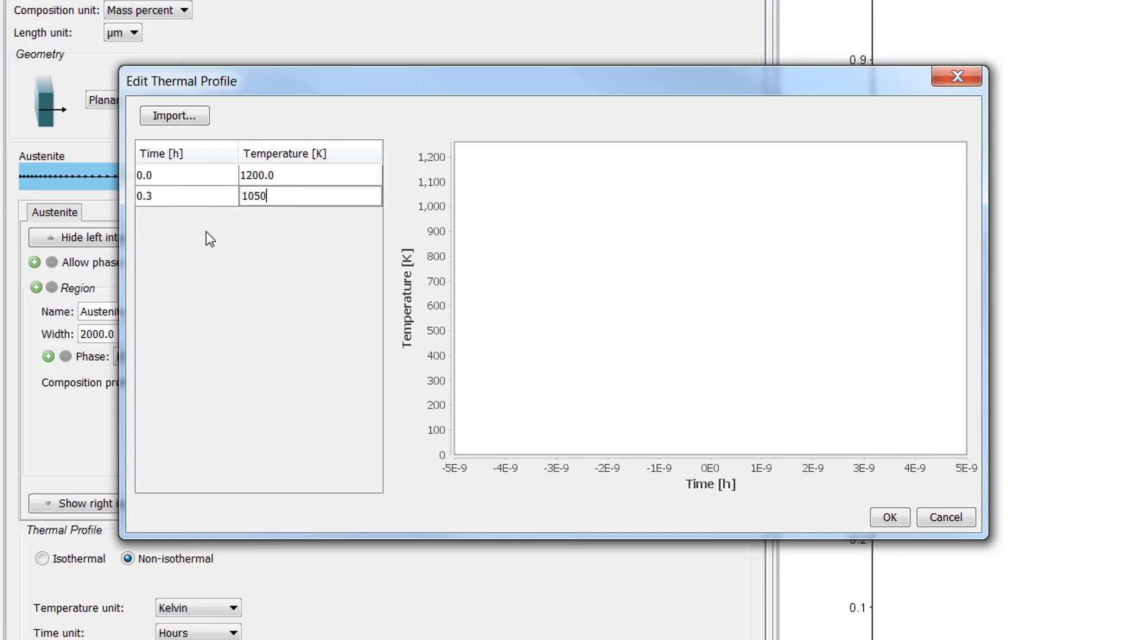
key("Return")
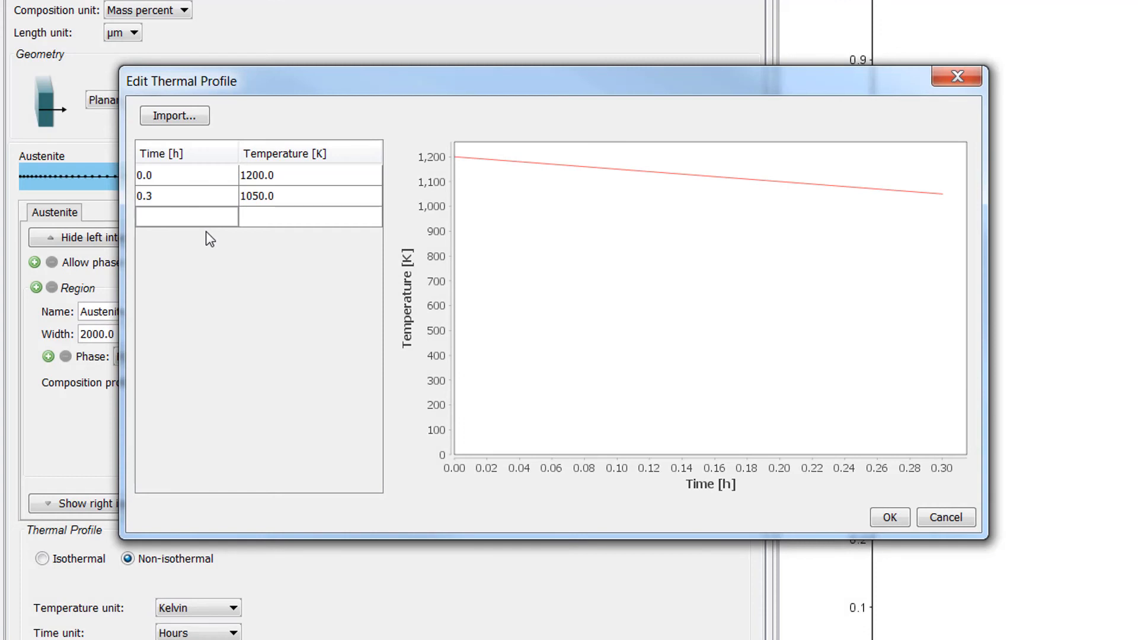
Step: Add a final point of 1050 K at 300 h to the thermal profile and accept it
type("300")
key("Tab")
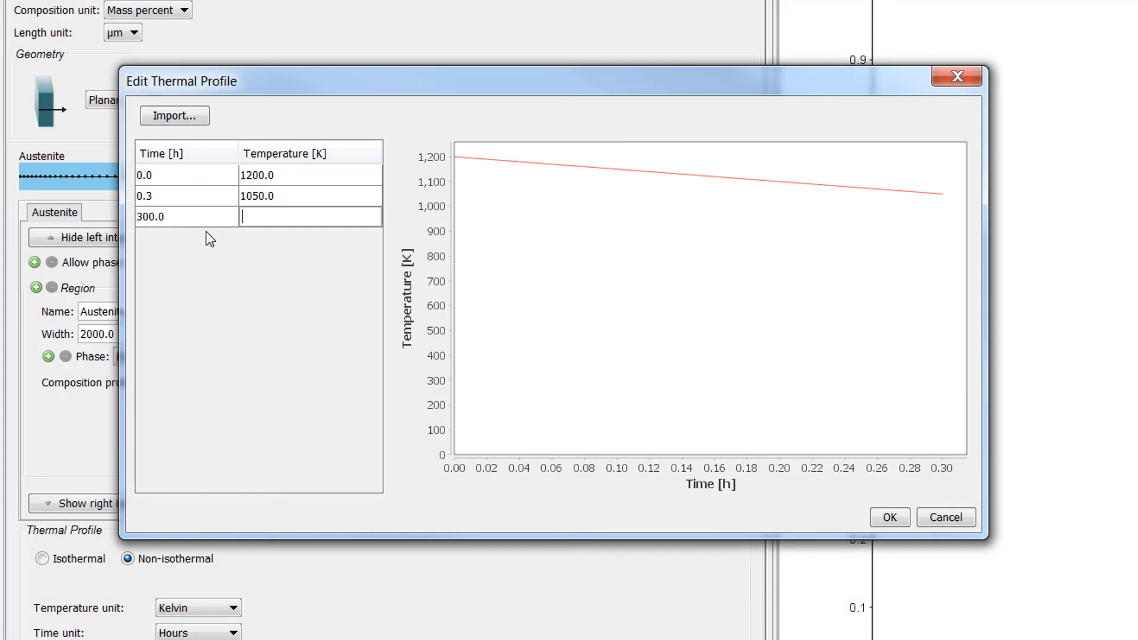
type("1050")
key("Tab")
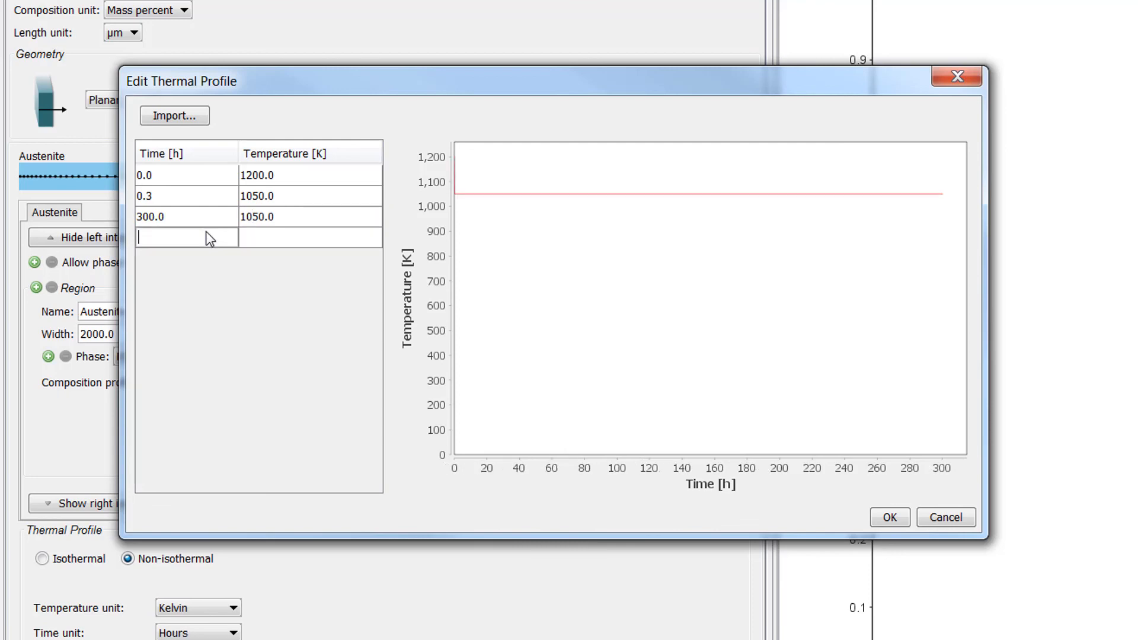
left_click(888, 517)
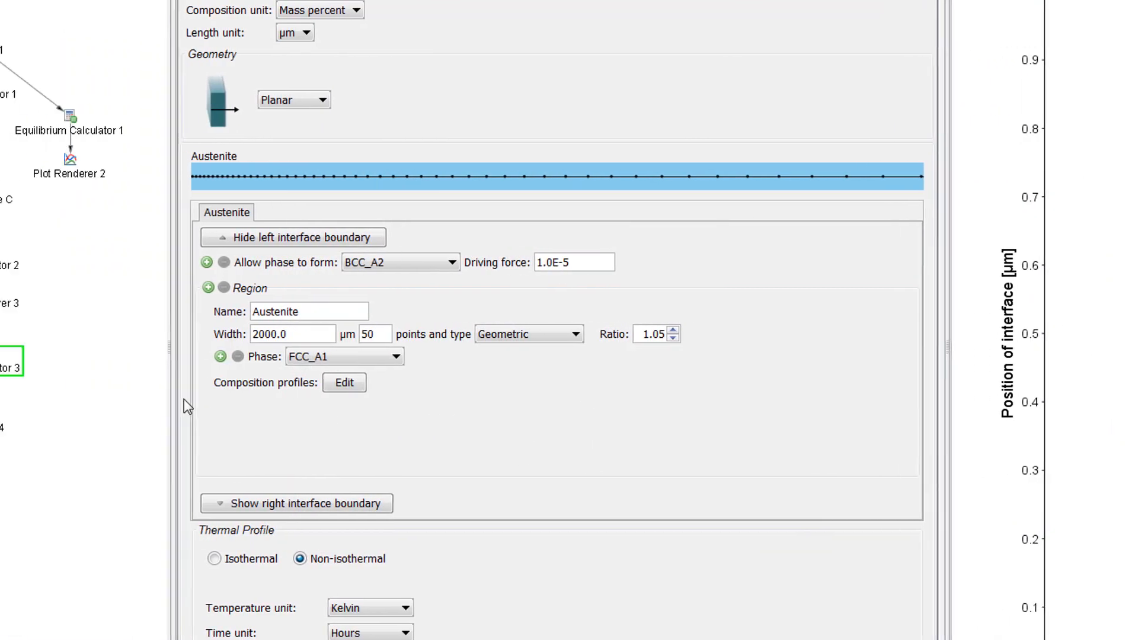
Step: Perform Plot Renderer 4 to plot the position of the interface in µm against time in hours
left_click(72, 416)
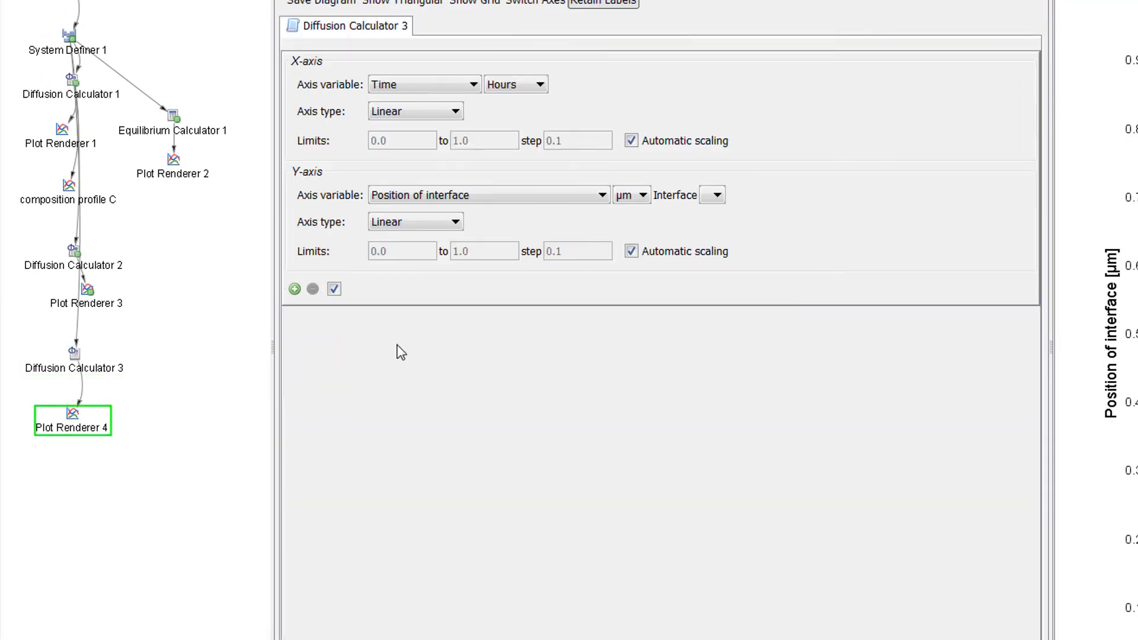
left_click(716, 195)
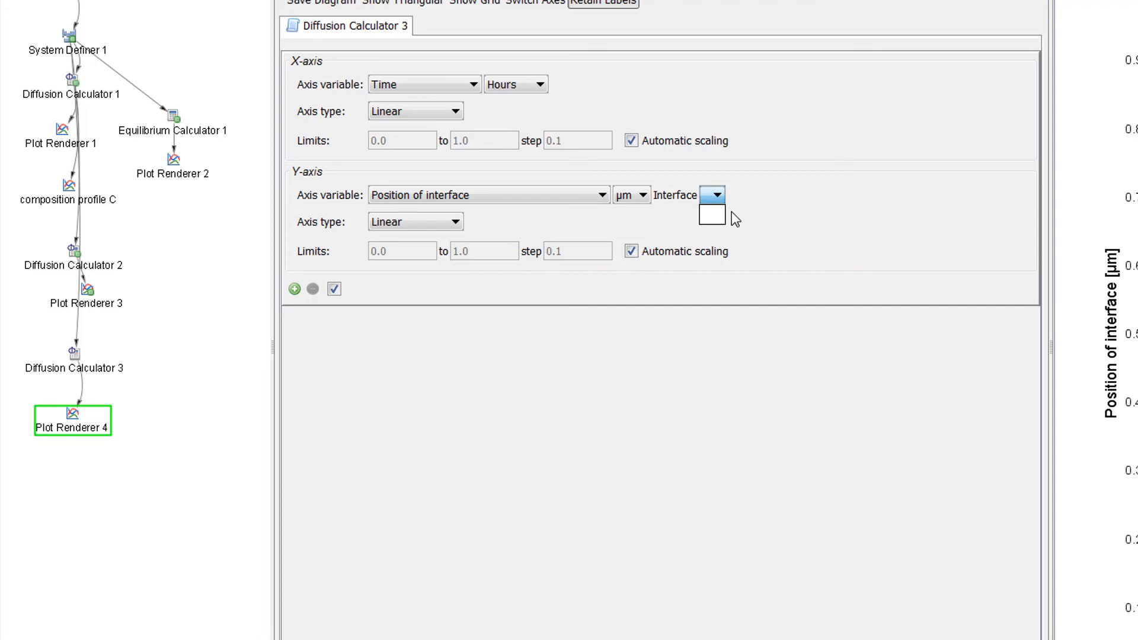
left_click(705, 218)
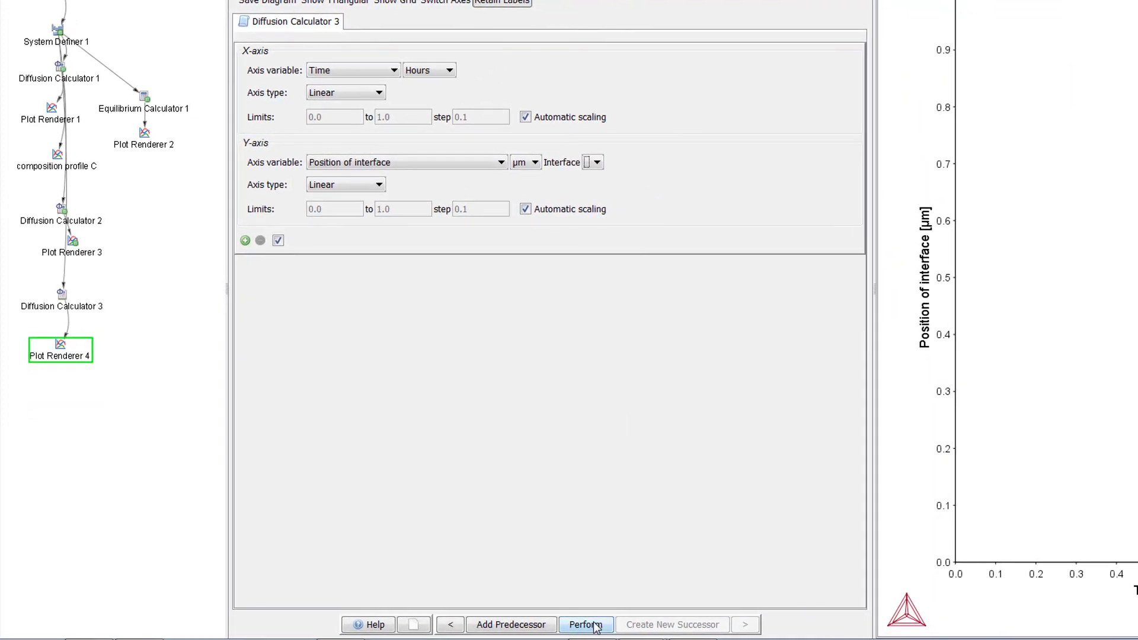
left_click(589, 622)
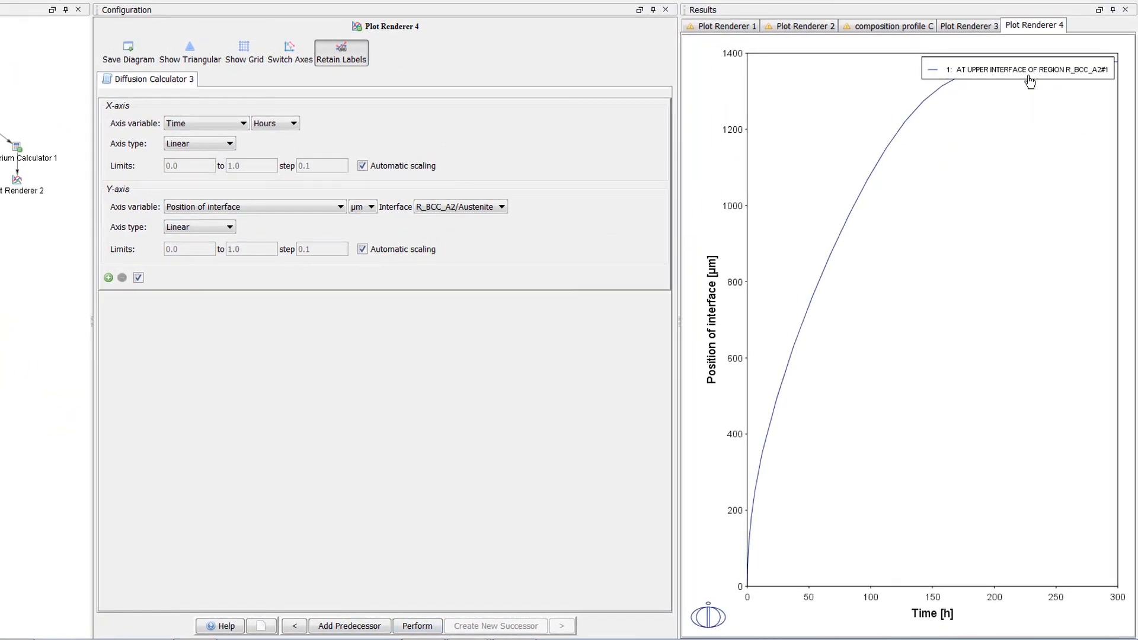
Step: Move the Plot Renderer 4 legend below the curve, compare with the Plot Renderer 3 and 1 results, and check the available interfaces
left_click_drag(1034, 75, 1034, 165)
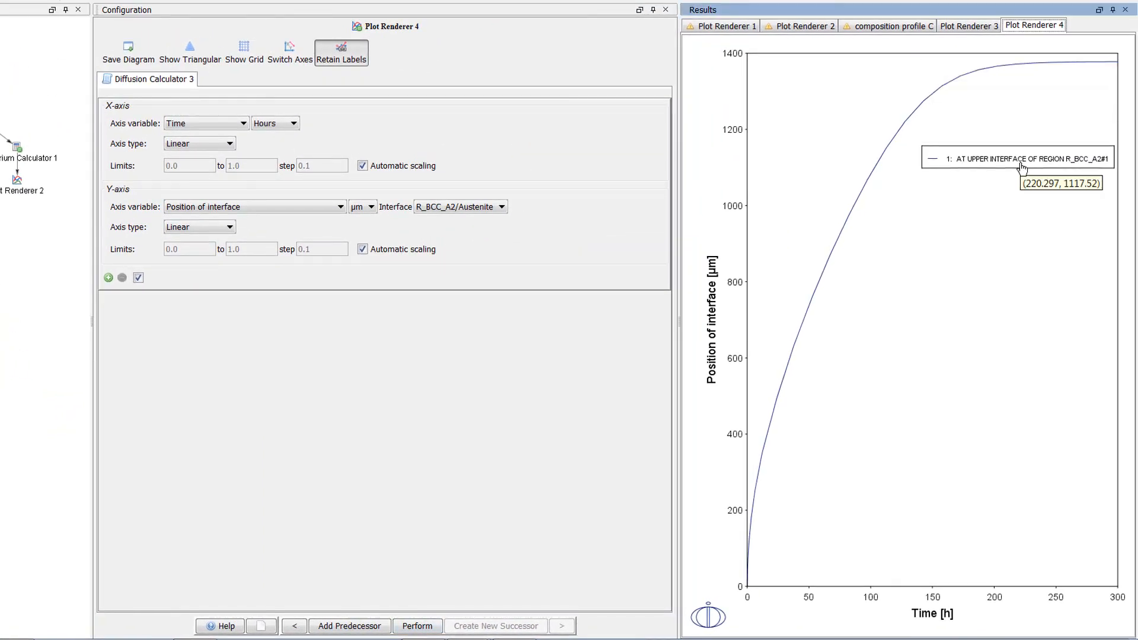
left_click(965, 27)
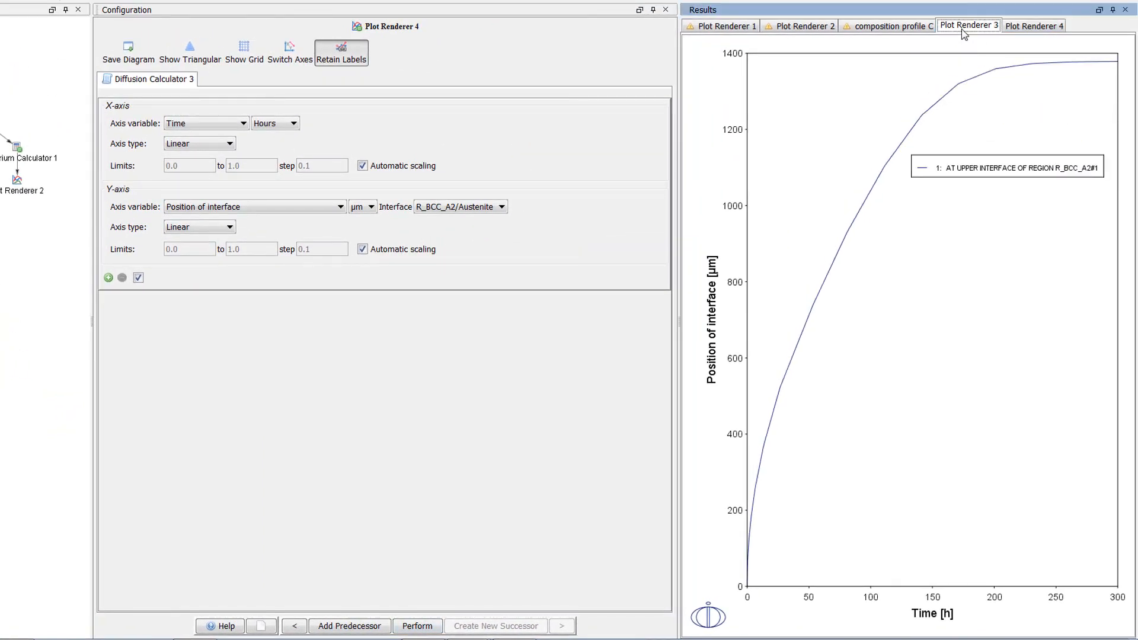
left_click(743, 26)
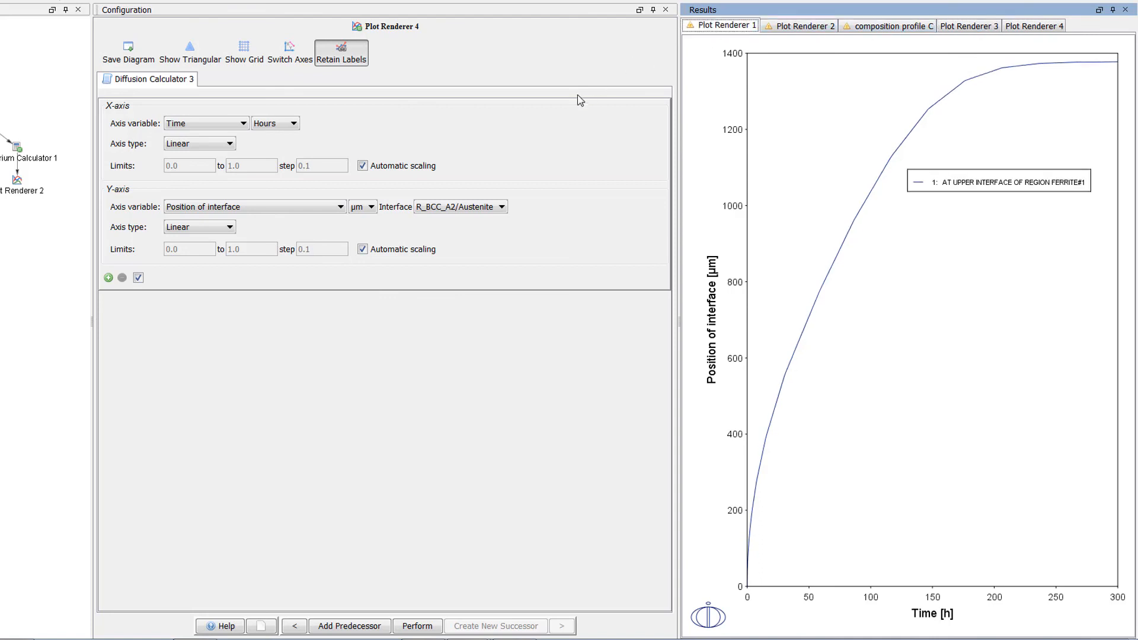
left_click(472, 208)
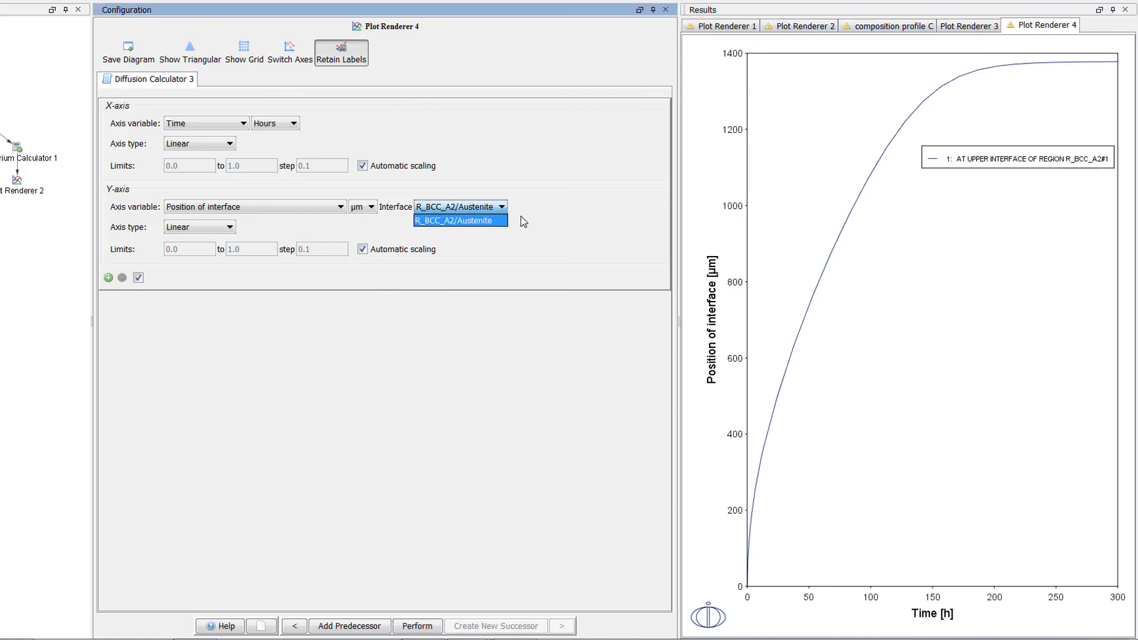